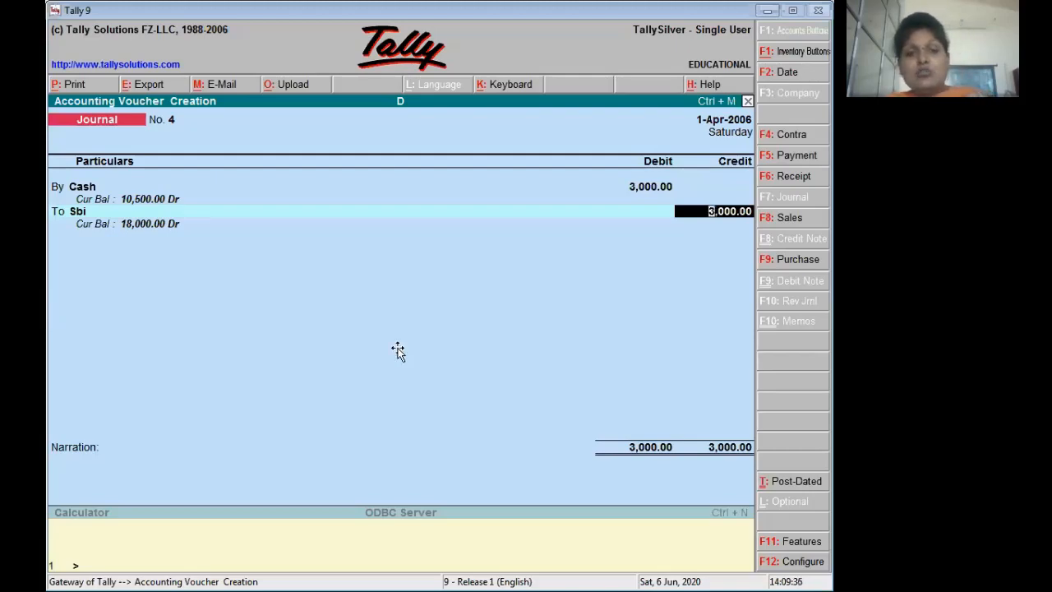
Step: Check the cash withdrawal from bank on the PowerPoint slide, return to Tally and save the journal voucher
{"action": "key", "text": "alt+Tab"}
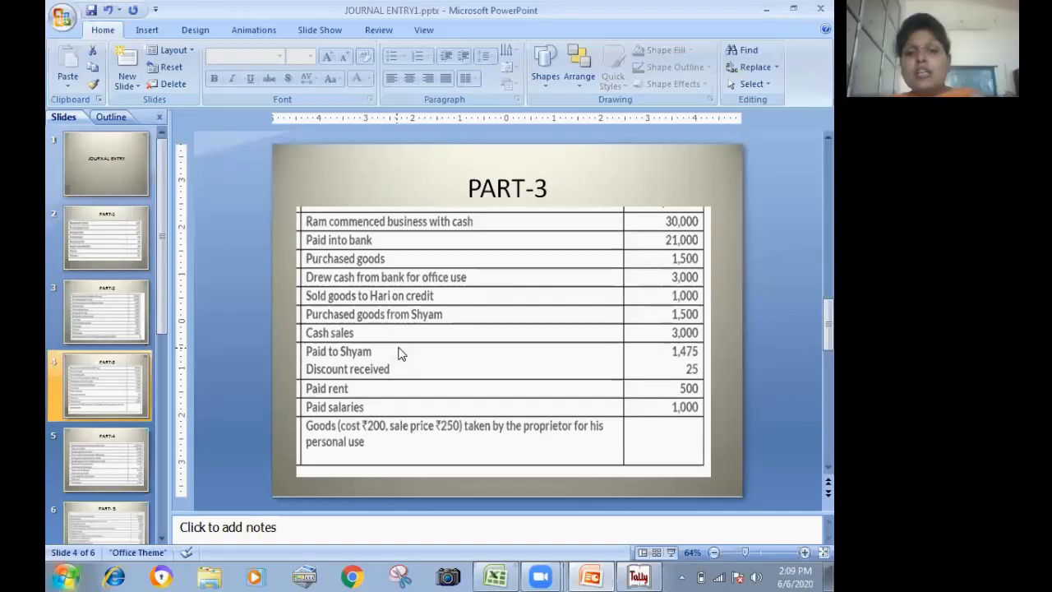
{"action": "key", "text": "alt+Tab"}
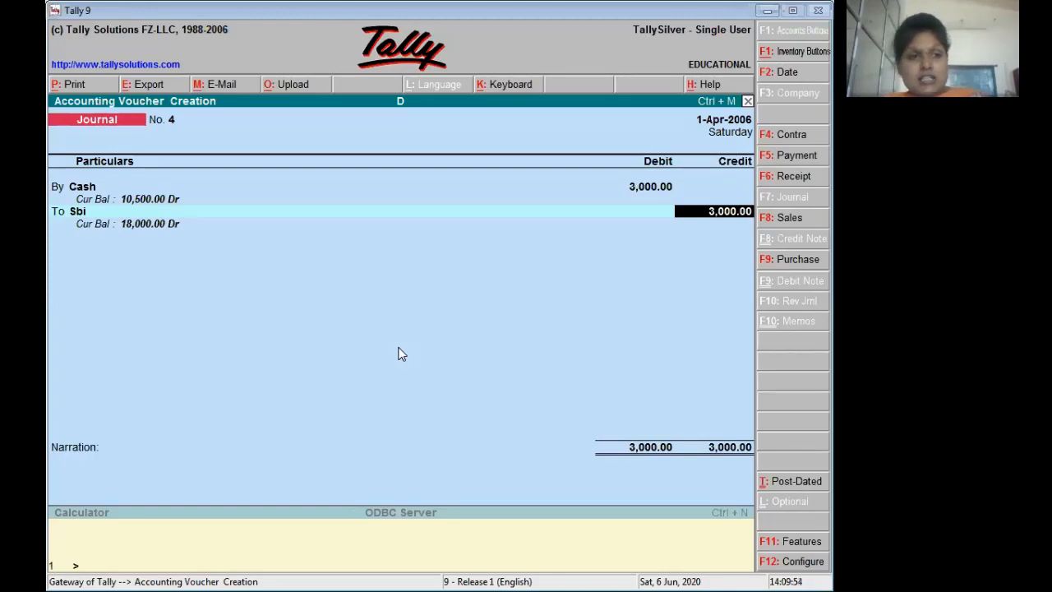
{"action": "key", "text": "ctrl+a"}
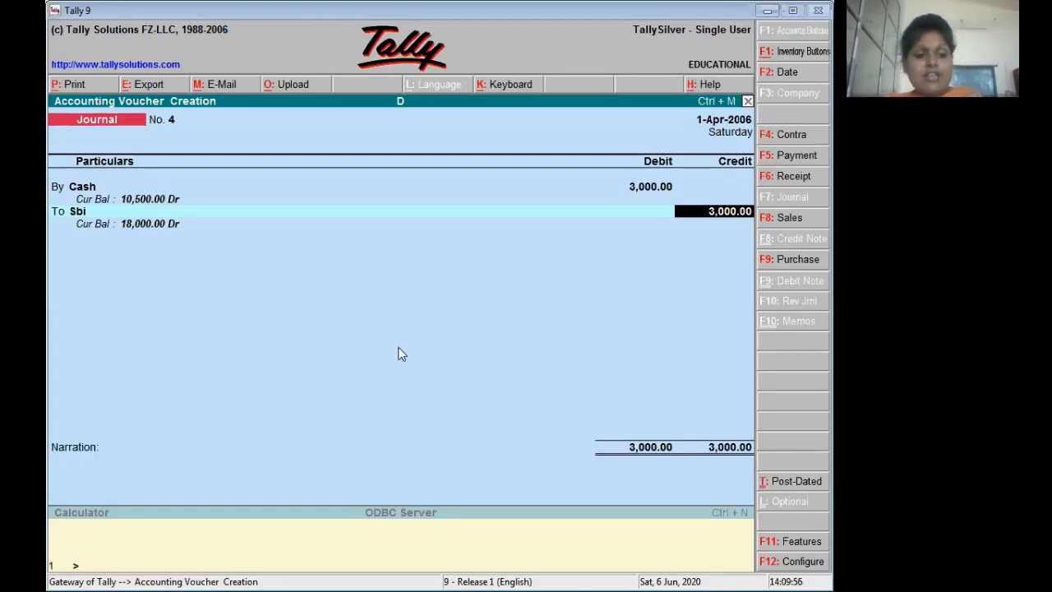
Step: Check the next transaction in PowerPoint, then create a ledger in Tally for the credit customer under Sundry Debtors
{"action": "key", "text": "alt+Tab"}
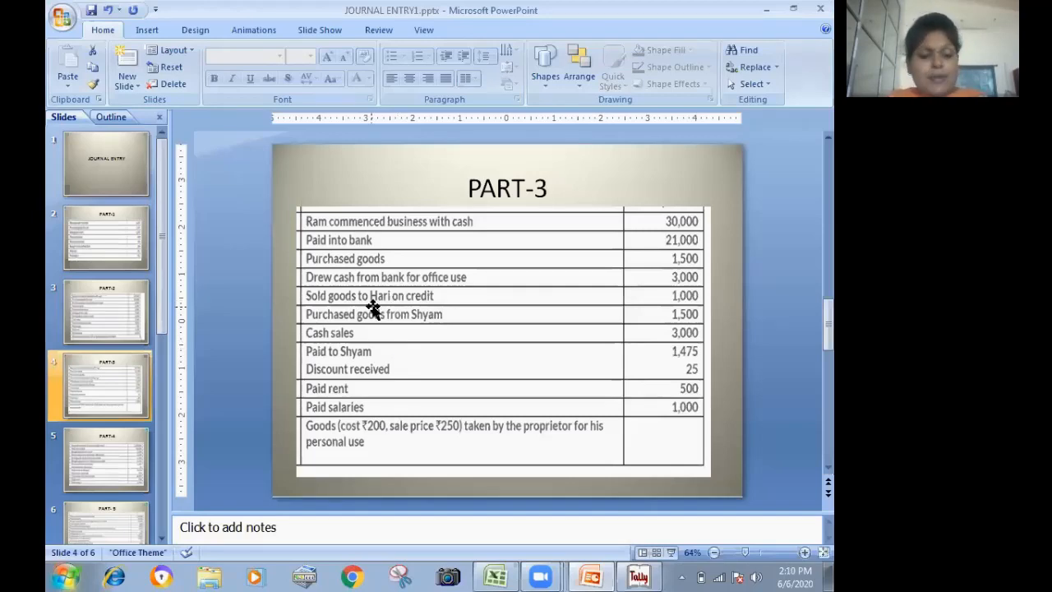
{"action": "key", "text": "alt+Tab"}
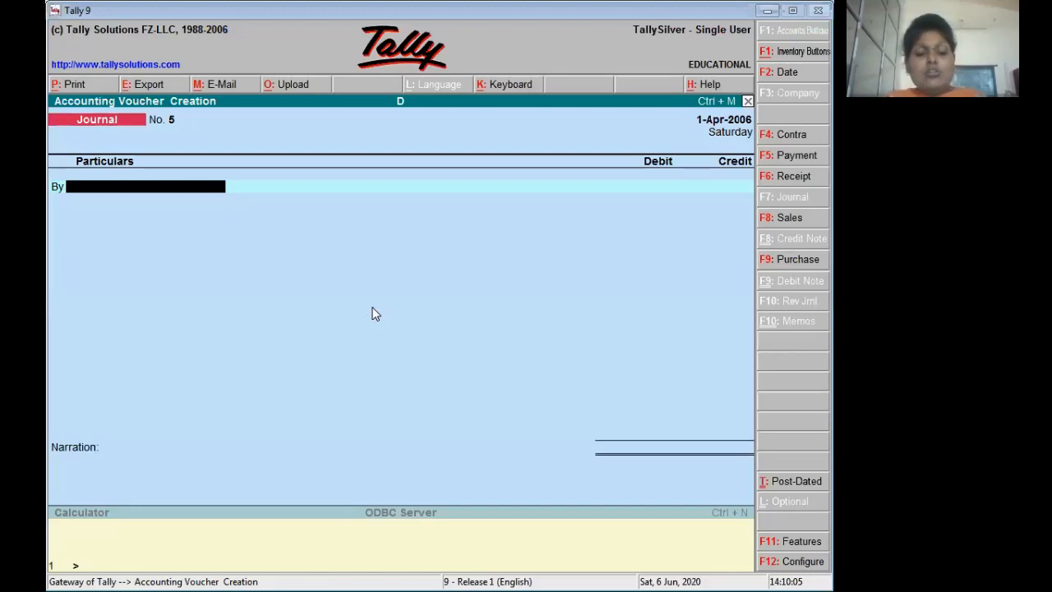
{"action": "key", "text": "alt+c"}
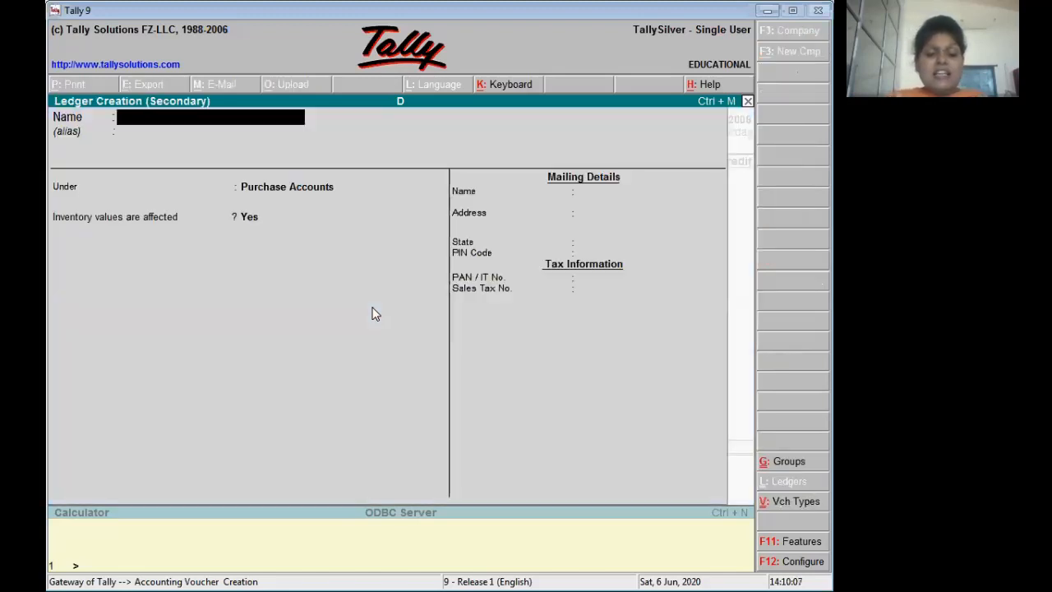
{"action": "type", "text": "Hari"}
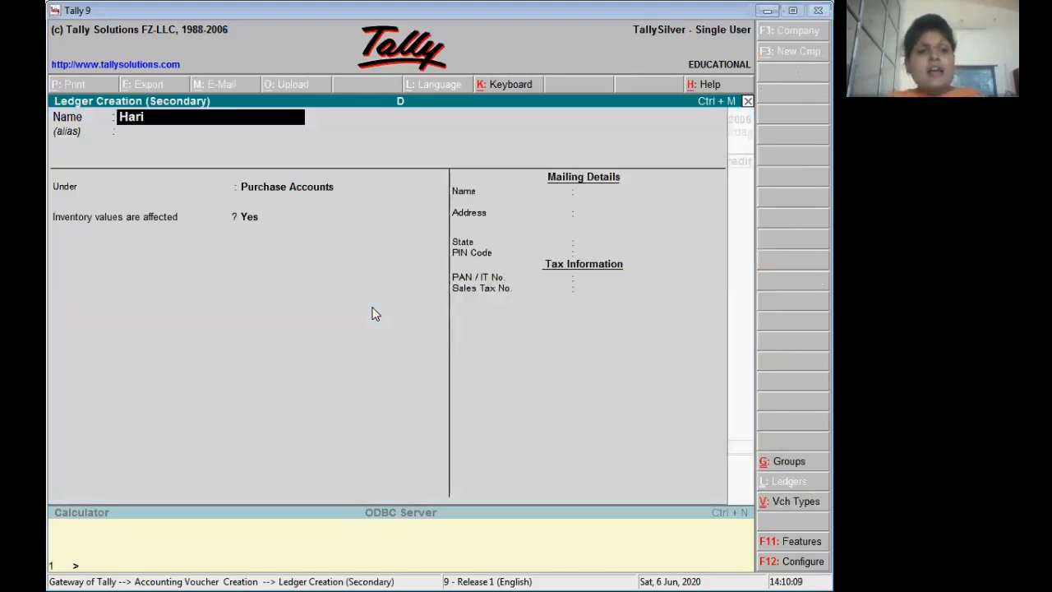
{"action": "key", "text": "Return"}
{"action": "key", "text": "Return"}
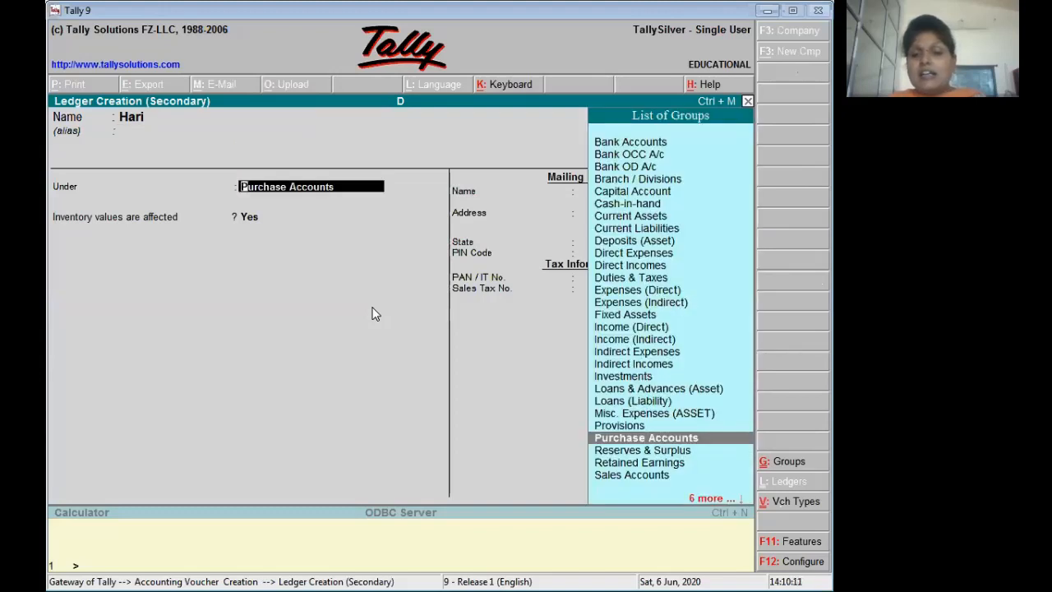
{"action": "type", "text": "S"}
{"action": "key", "text": "Return"}
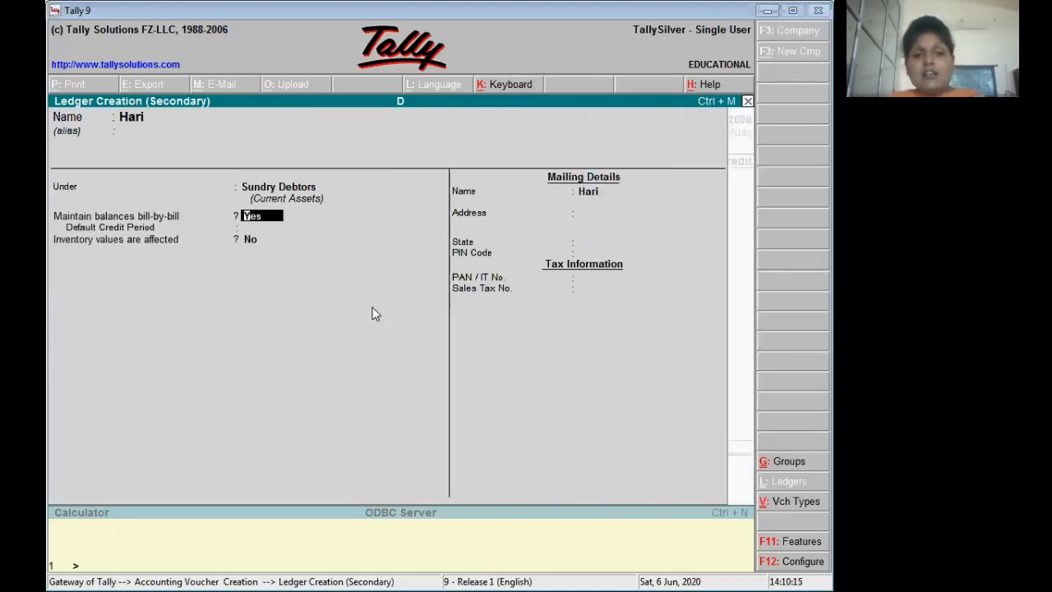
{"action": "key", "text": "ctrl+a"}
Step: Check the credit sale amount on the PowerPoint slide and debit the customer's ledger with 1000 on account in Tally
{"action": "key", "text": "alt+Tab"}
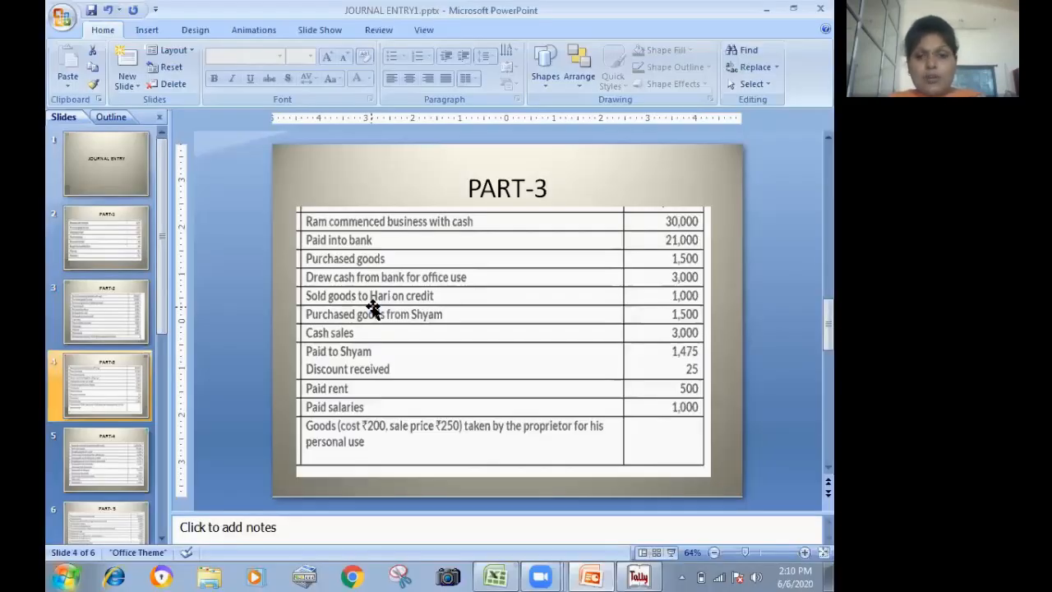
{"action": "key", "text": "alt+Tab"}
{"action": "type", "text": "1"}
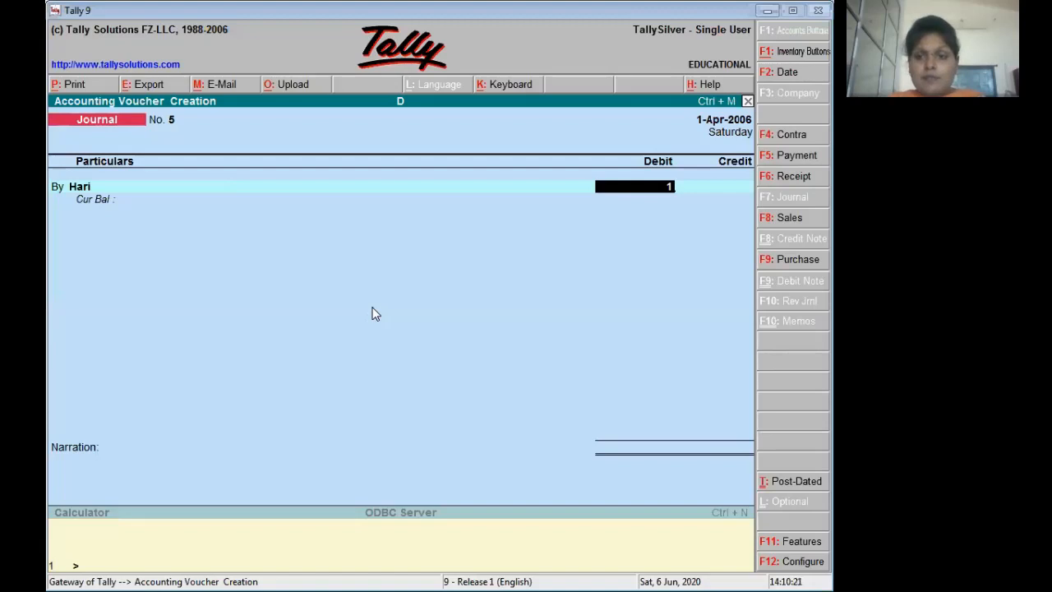
{"action": "type", "text": "000"}
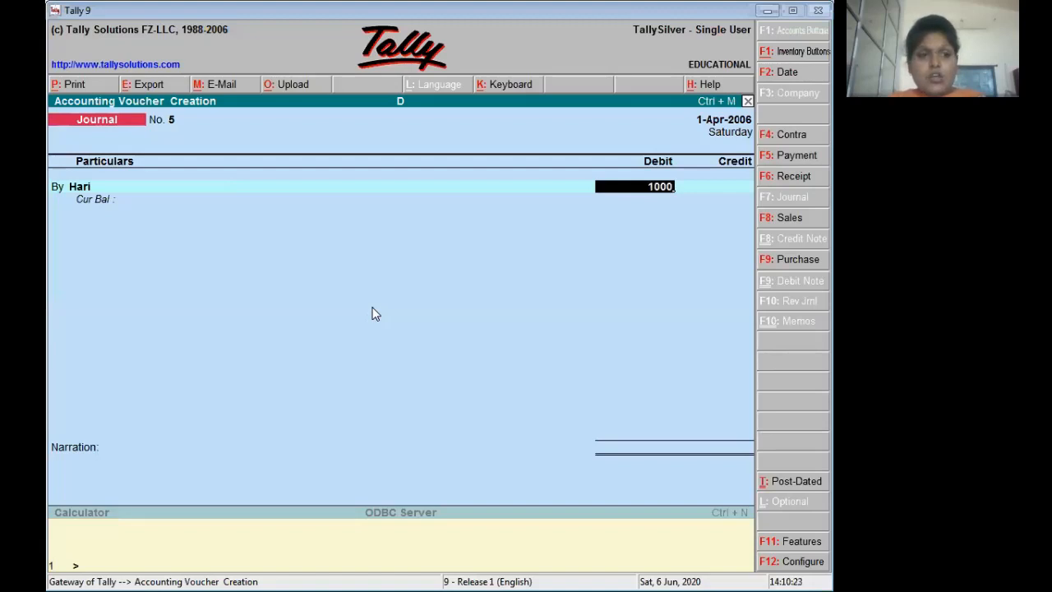
{"action": "key", "text": "Return"}
{"action": "key", "text": "Return"}
{"action": "key", "text": "Return"}
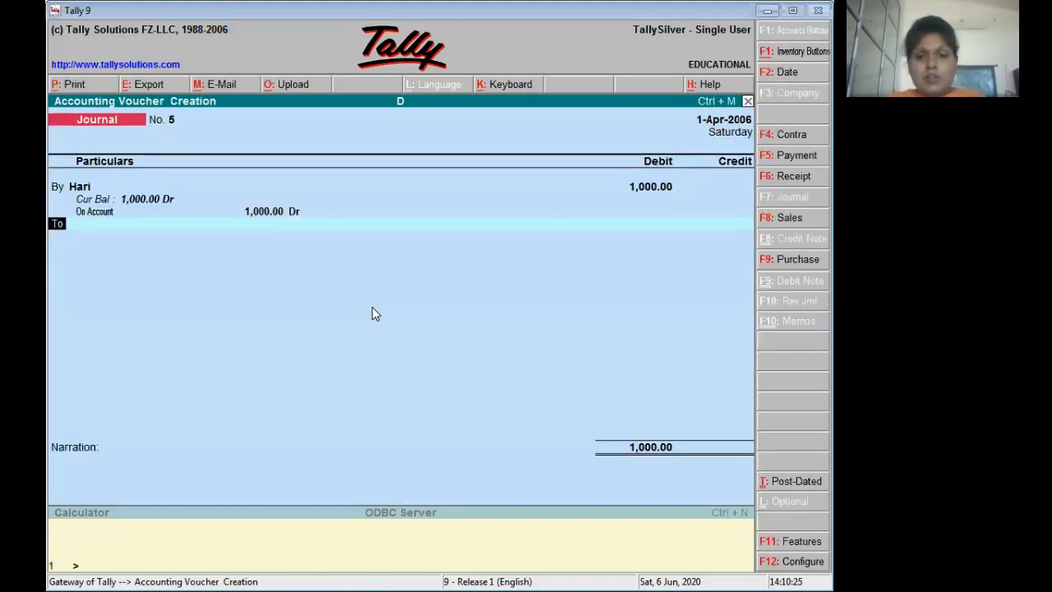
Step: Create a ledger named Sls under Sales Accounts for the voucher's credit line
{"action": "key", "text": "Return"}
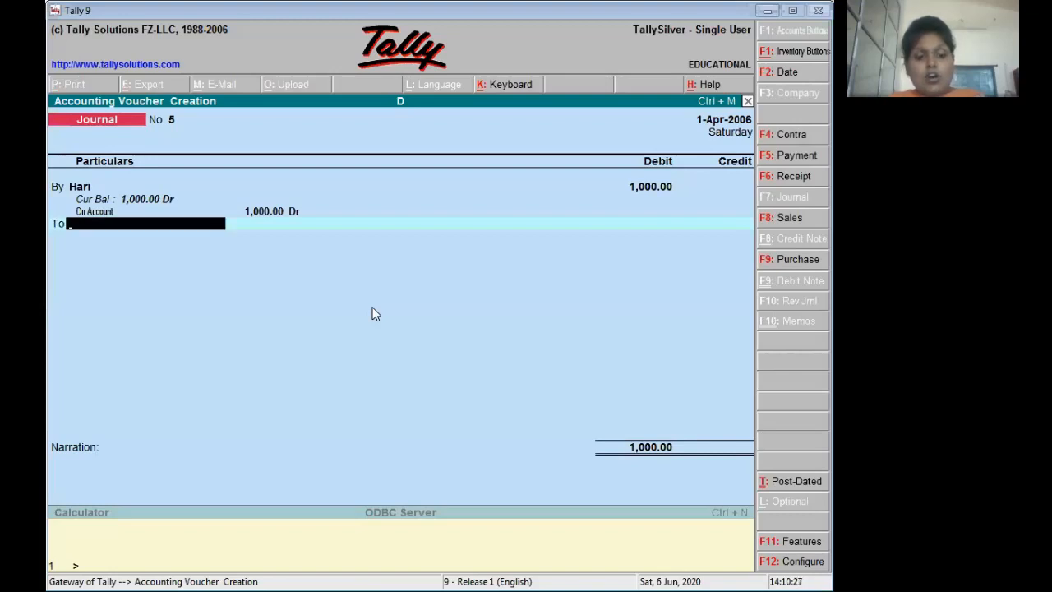
{"action": "key", "text": "alt+c"}
{"action": "type", "text": "Sls"}
{"action": "key", "text": "Return"}
{"action": "type", "text": "S"}
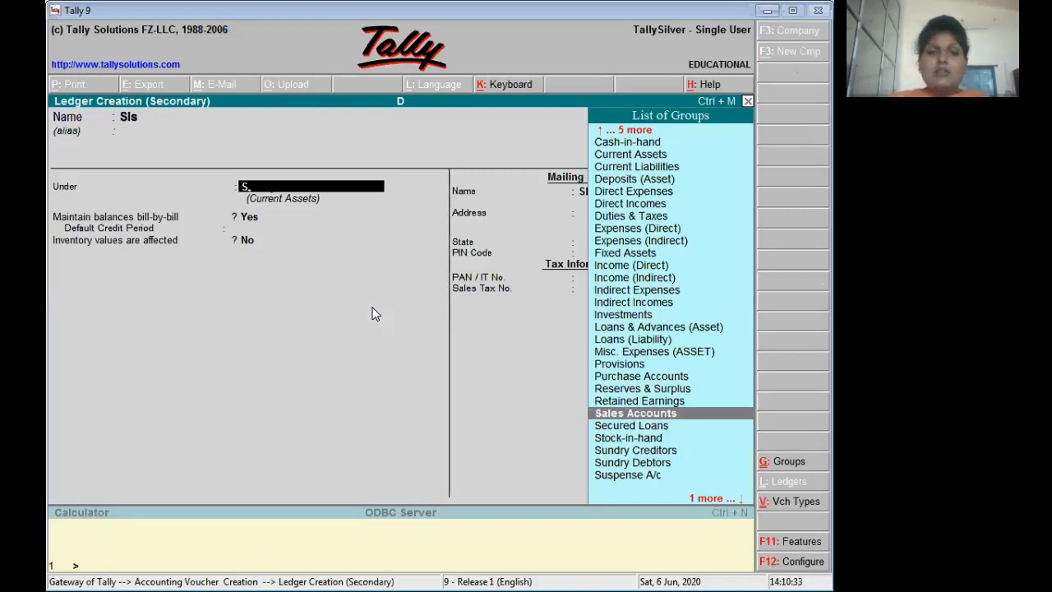
{"action": "key", "text": "Return"}
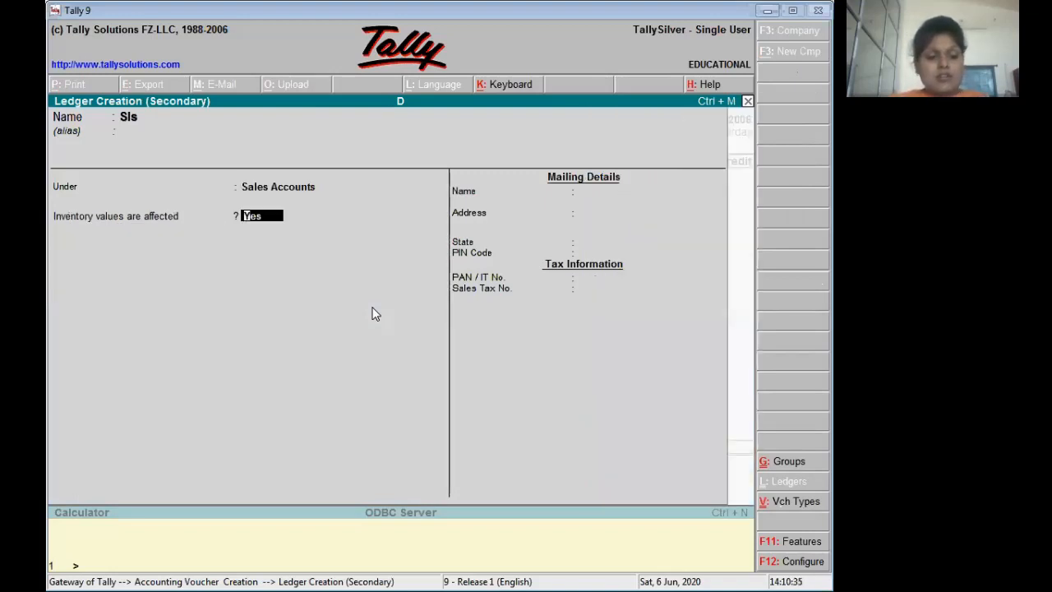
{"action": "key", "text": "ctrl+a"}
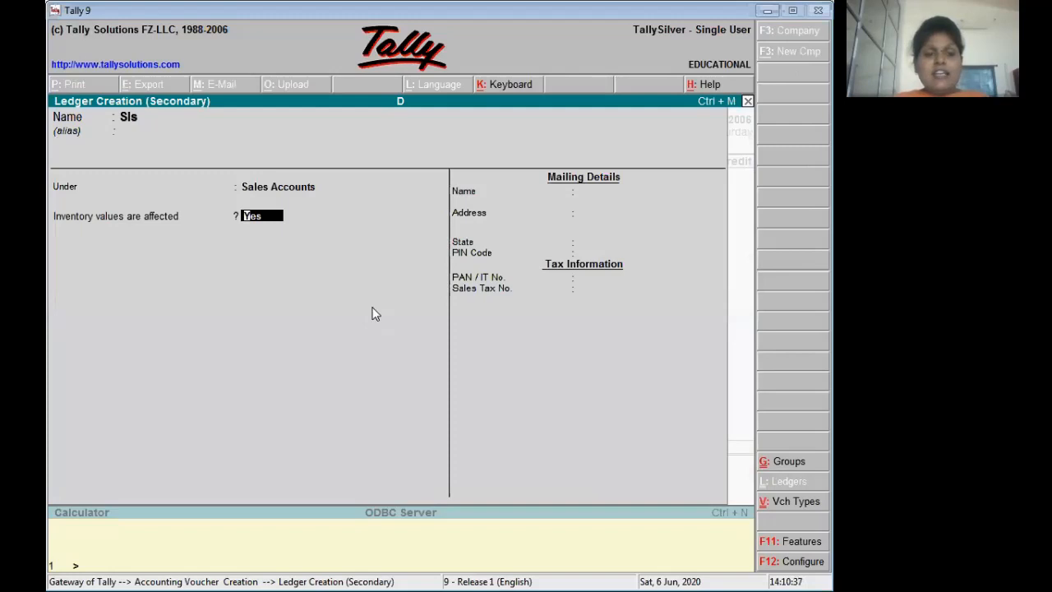
Step: Credit Sls with 1,000.00, leave the narration blank and save the journal voucher
{"action": "key", "text": "Return"}
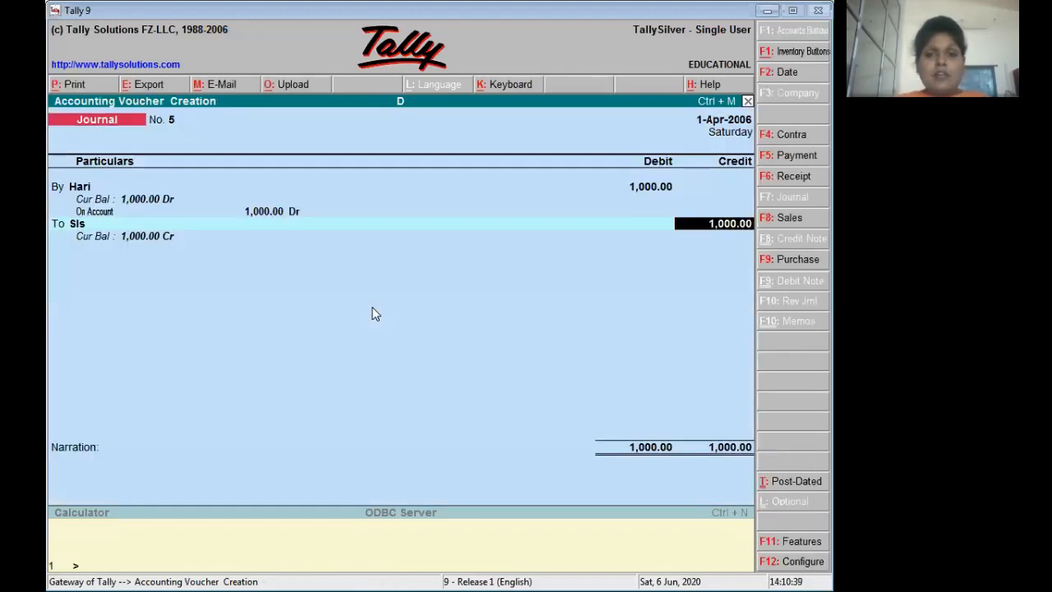
{"action": "key", "text": "Return"}
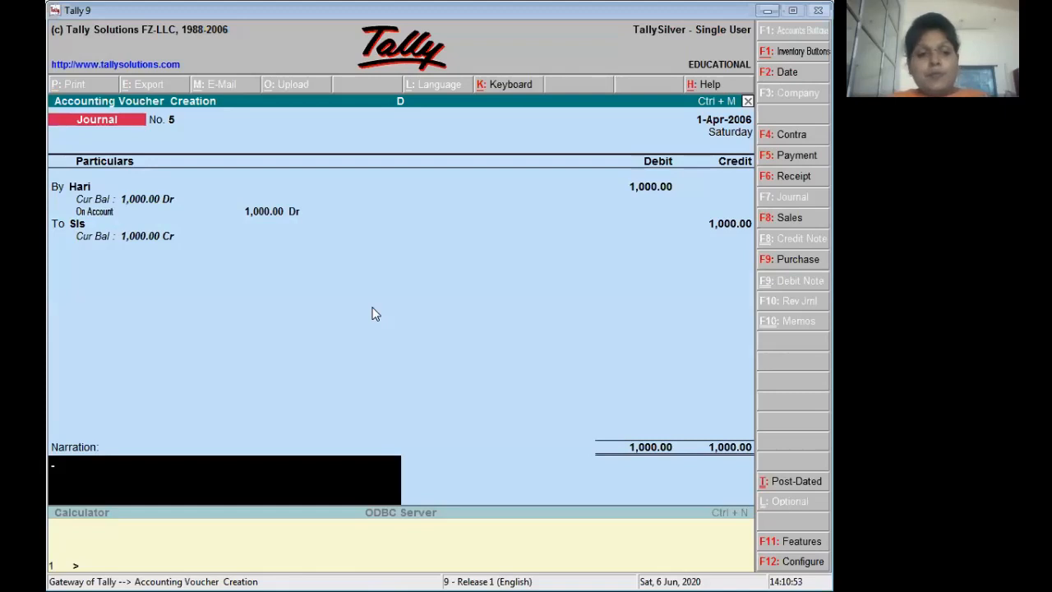
{"action": "key", "text": "Return"}
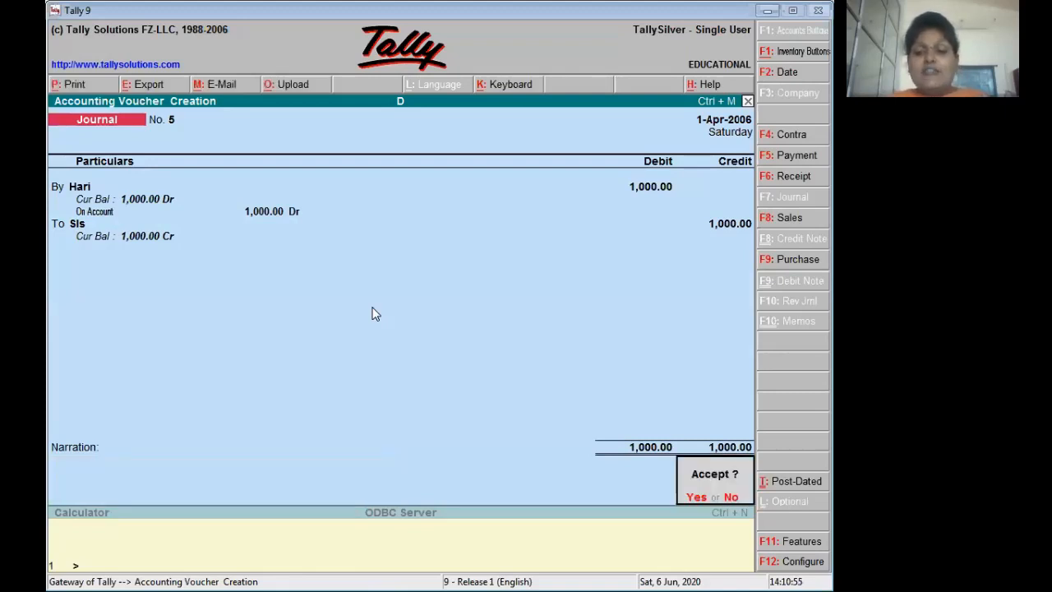
{"action": "key", "text": "Return"}
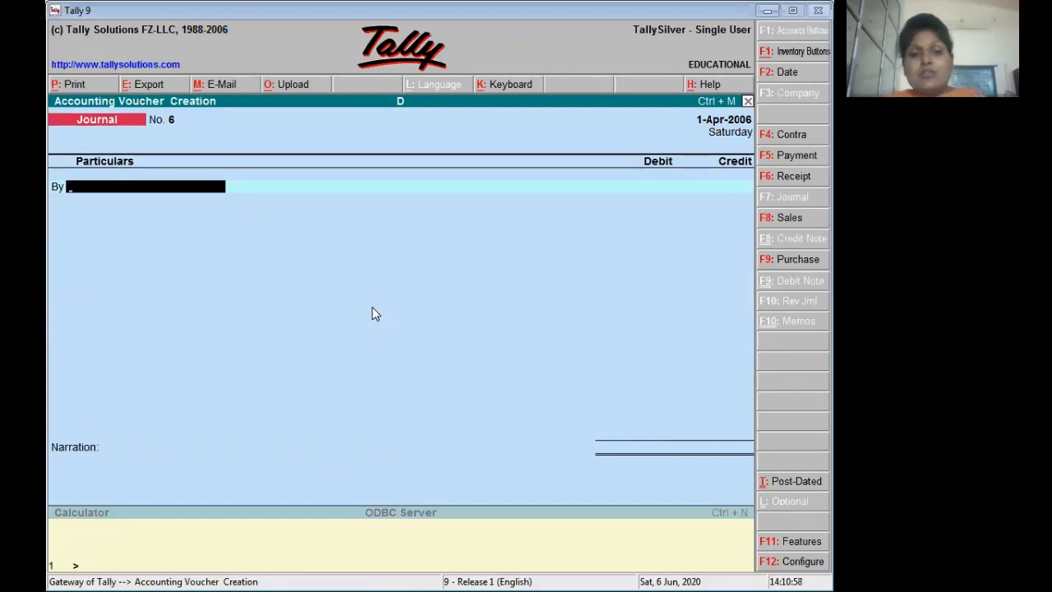
Step: Read the goods purchase from a supplier in the PowerPoint transaction list and return to Tally
{"action": "key", "text": "alt+Tab"}
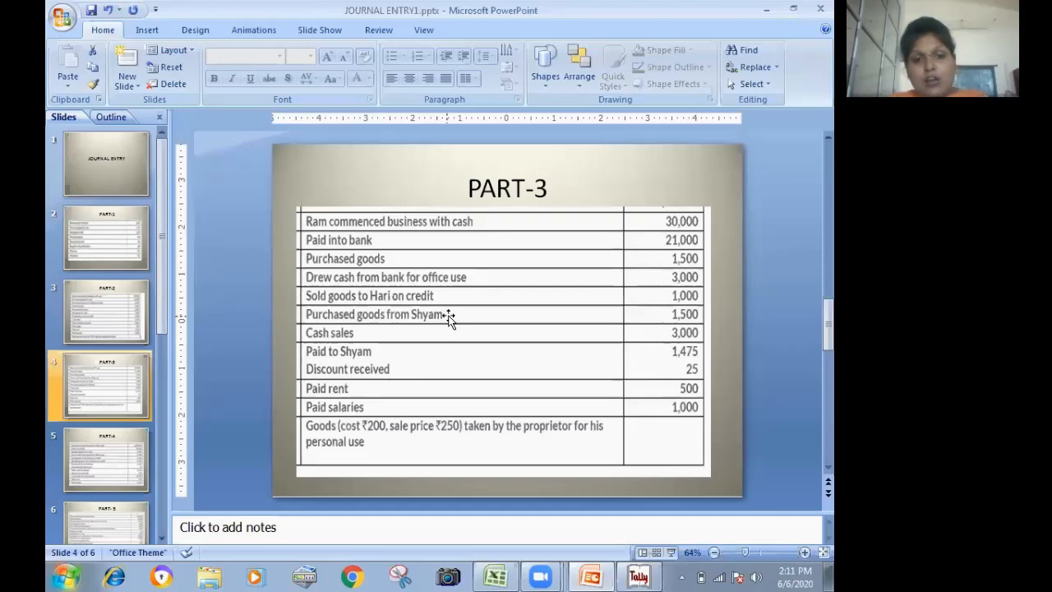
{"action": "key", "text": "alt+Tab"}
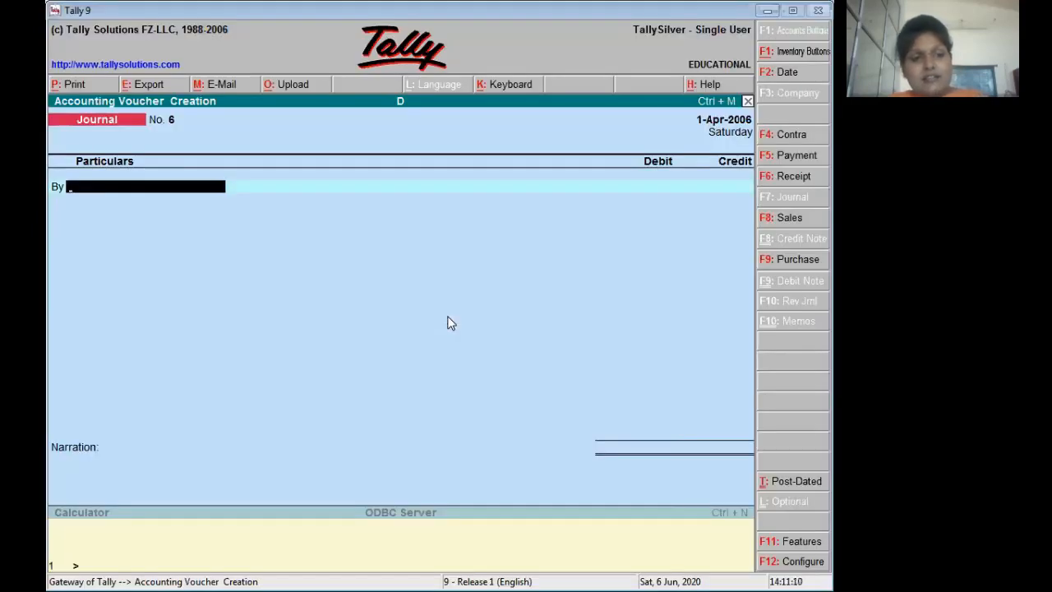
{"action": "key", "text": "alt+c"}
{"action": "type", "text": "Pr"}
{"action": "key", "text": "Escape"}
{"action": "key", "text": "Escape"}
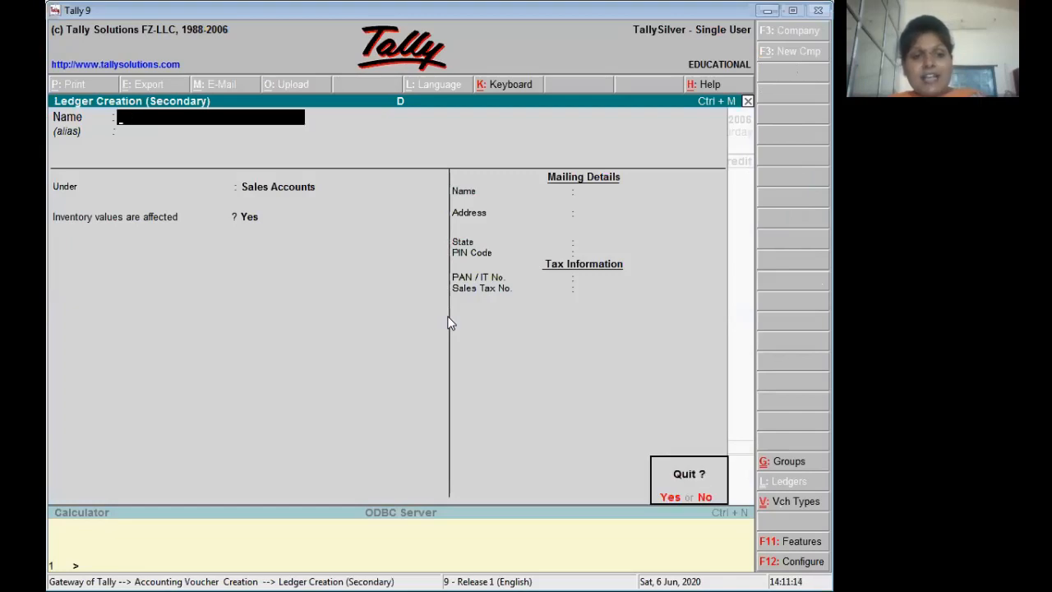
{"action": "key", "text": "Return"}
Step: Debit the Prc ledger with 1500, the purchase amount listed on the PowerPoint slide, without any inventory allocation
{"action": "type", "text": "P"}
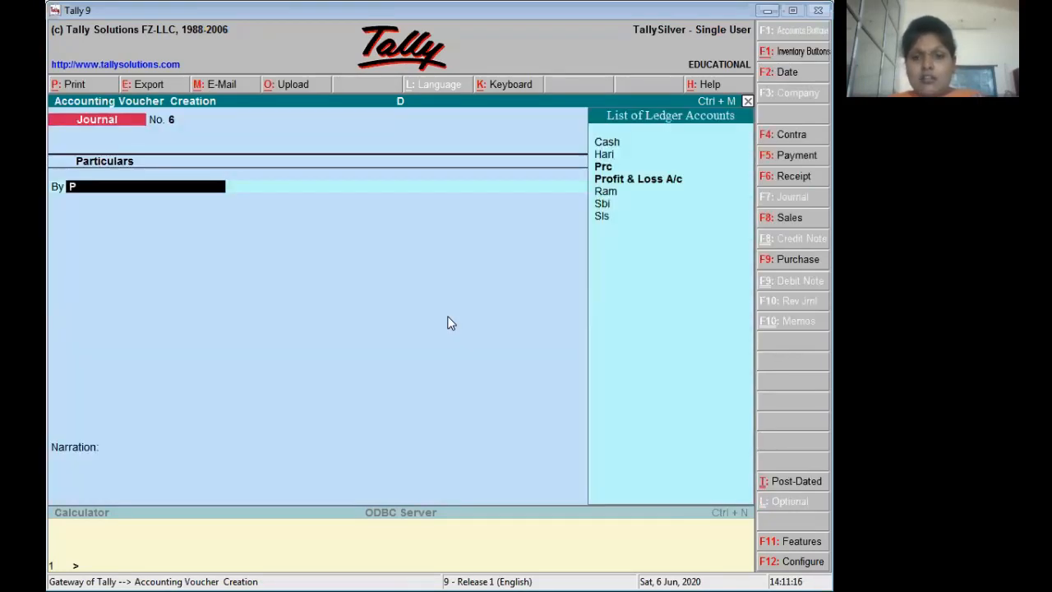
{"action": "key", "text": "Return"}
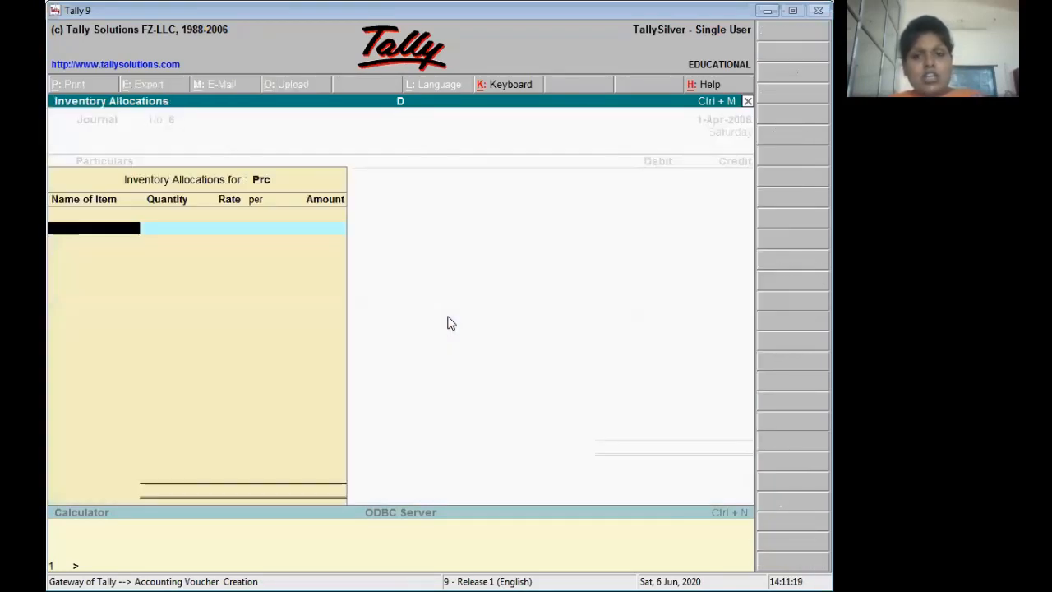
{"action": "key", "text": "Escape"}
{"action": "key", "text": "alt+Tab"}
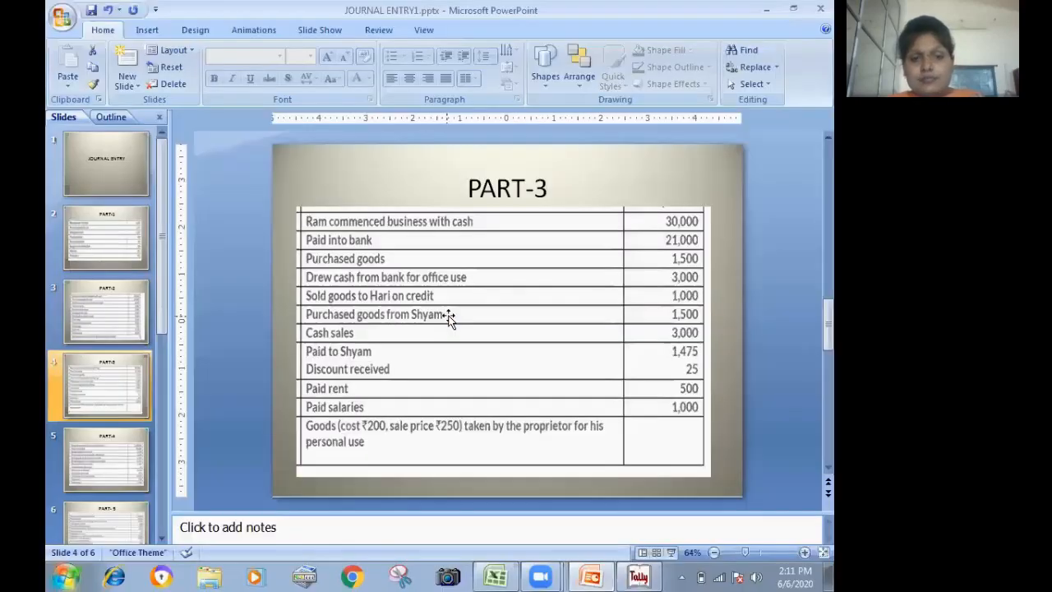
{"action": "key", "text": "alt+Tab"}
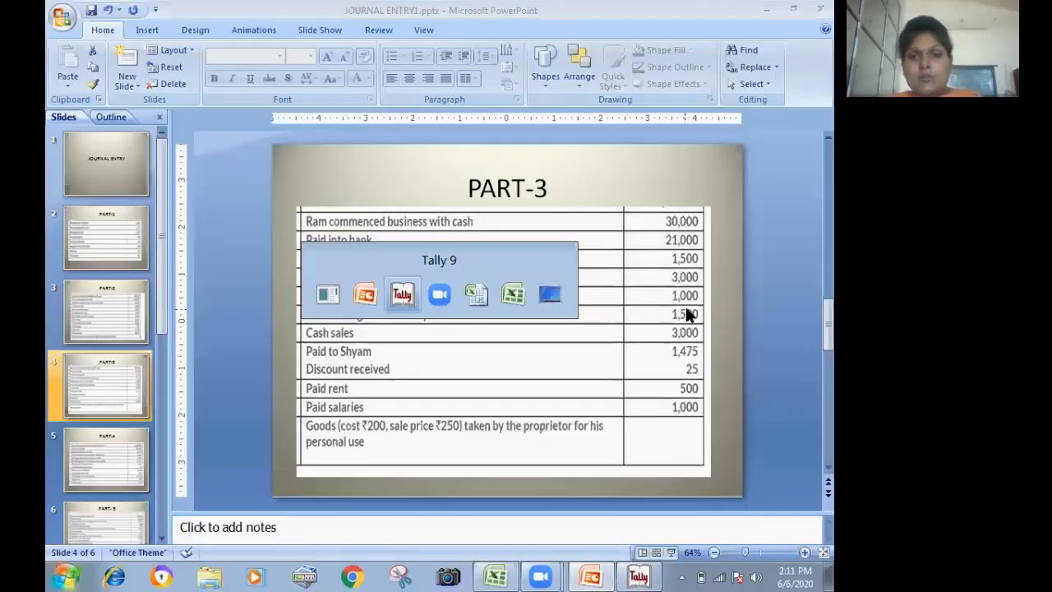
{"action": "type", "text": "1"}
{"action": "type", "text": "500"}
{"action": "key", "text": "Return"}
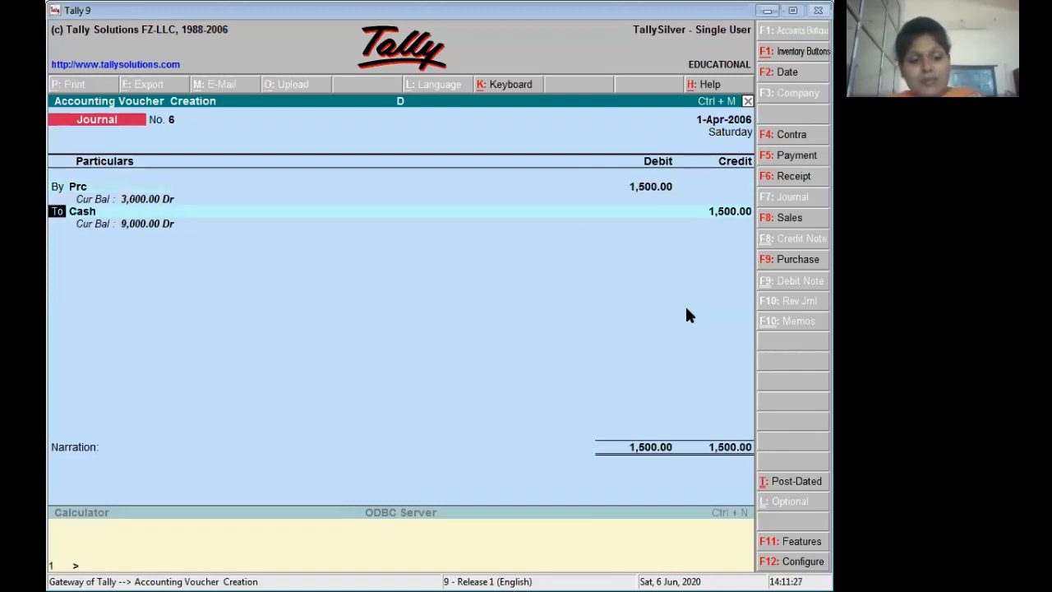
Step: Start a new ledger for the voucher's credit line in place of Cash, and enter the supplier's name
{"action": "key", "text": "Return"}
{"action": "key", "text": "alt+c"}
{"action": "type", "text": "Shyam"}
{"action": "key", "text": "Return"}
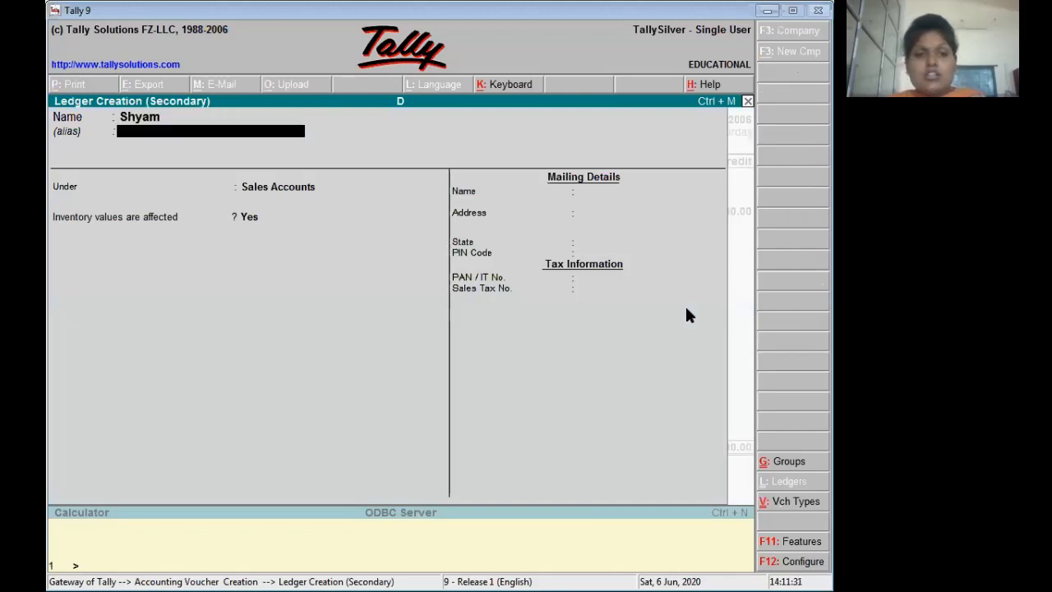
Step: Leave the alias blank and place the supplier's ledger under the Sundry Creditors group
{"action": "key", "text": "Return"}
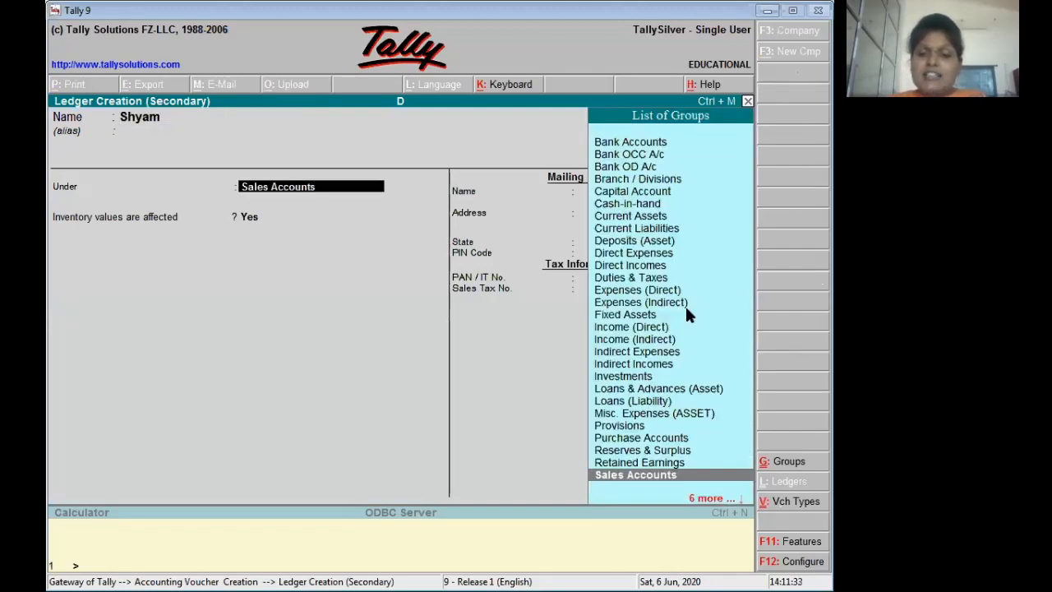
{"action": "key", "text": "Up"}
{"action": "key", "text": "Up"}
{"action": "key", "text": "Up"}
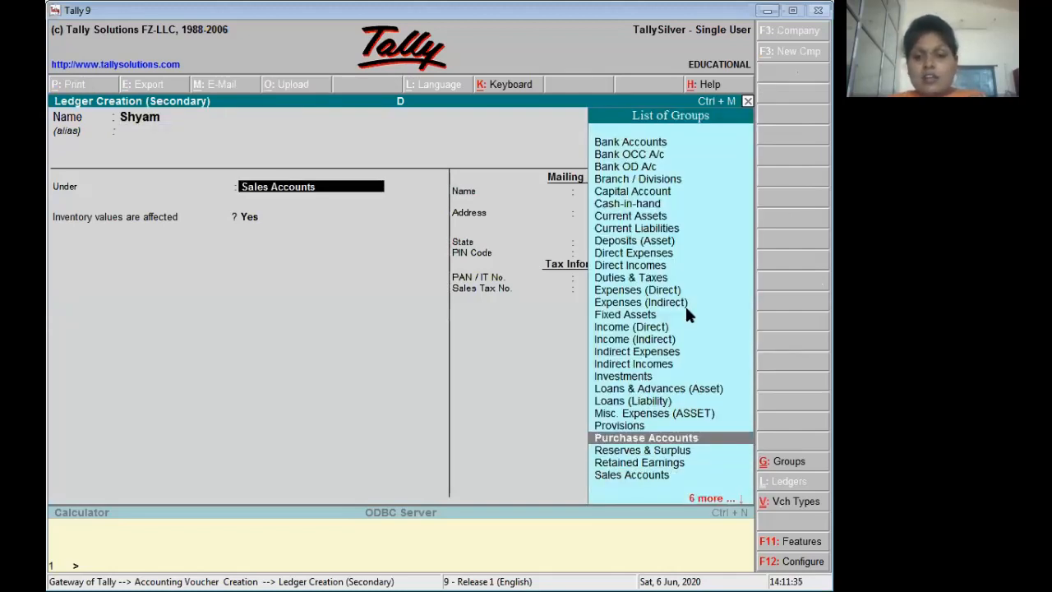
{"action": "key", "text": "Down"}
{"action": "key", "text": "Down"}
{"action": "key", "text": "Down"}
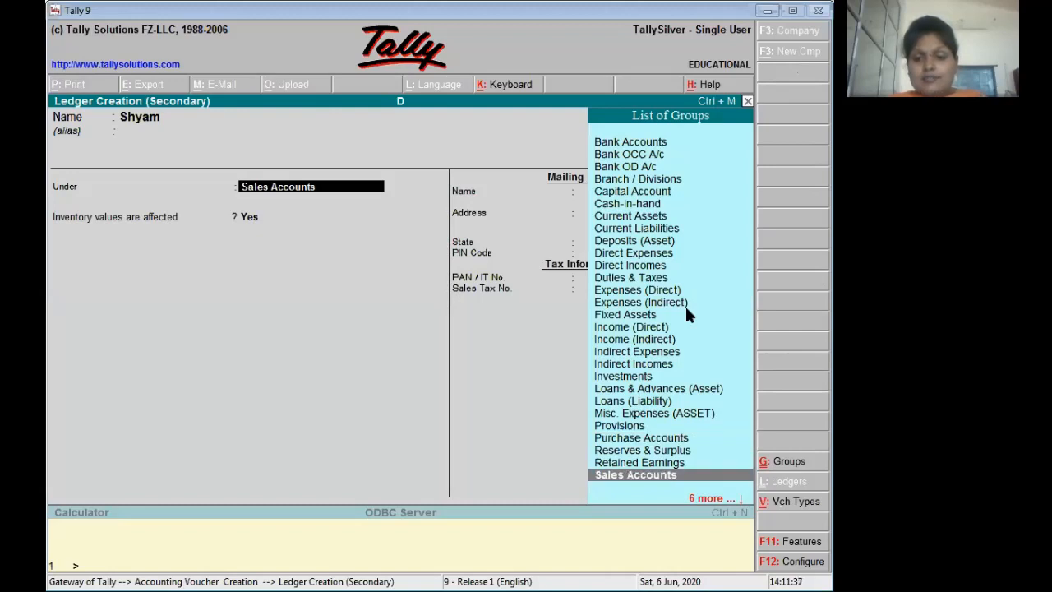
{"action": "key", "text": "Down"}
{"action": "key", "text": "Down"}
{"action": "key", "text": "Down"}
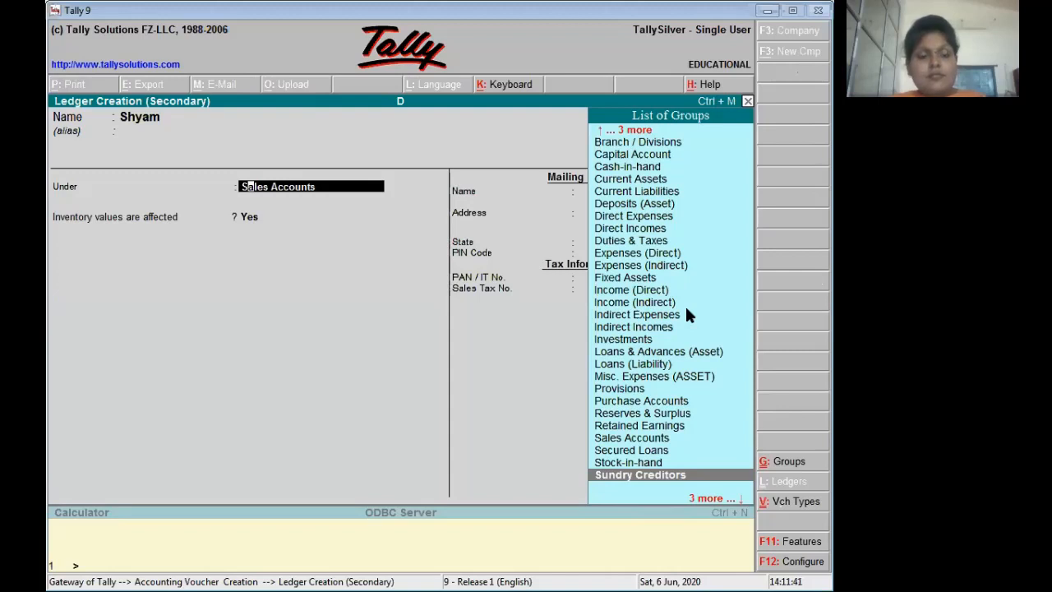
{"action": "key", "text": "Return"}
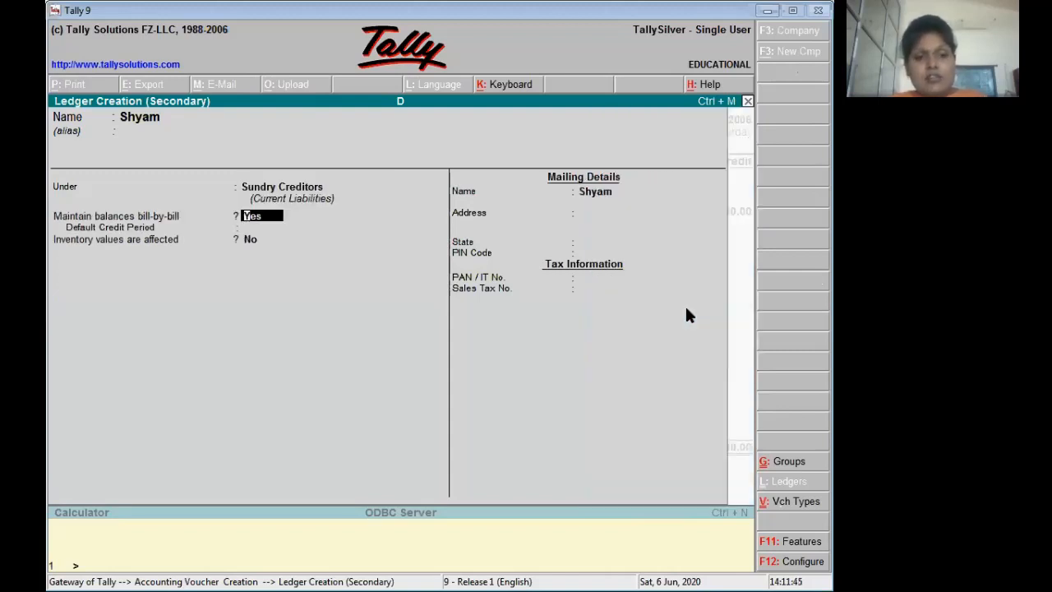
Step: Save the supplier's new ledger, credit it with 1,500.00 On Account, and accept the journal voucher without a narration
{"action": "key", "text": "ctrl+a"}
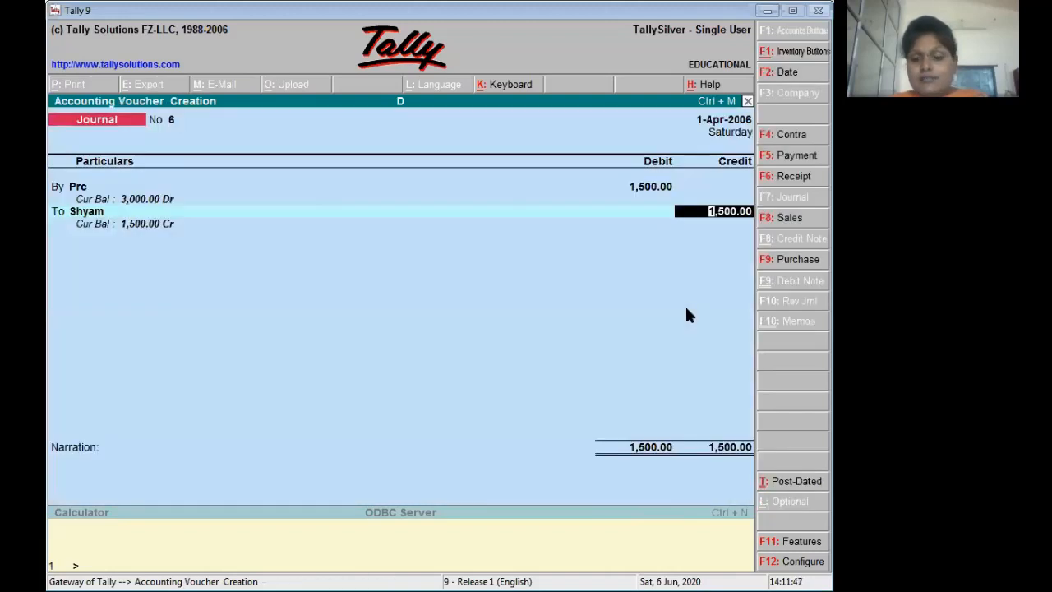
{"action": "key", "text": "Return"}
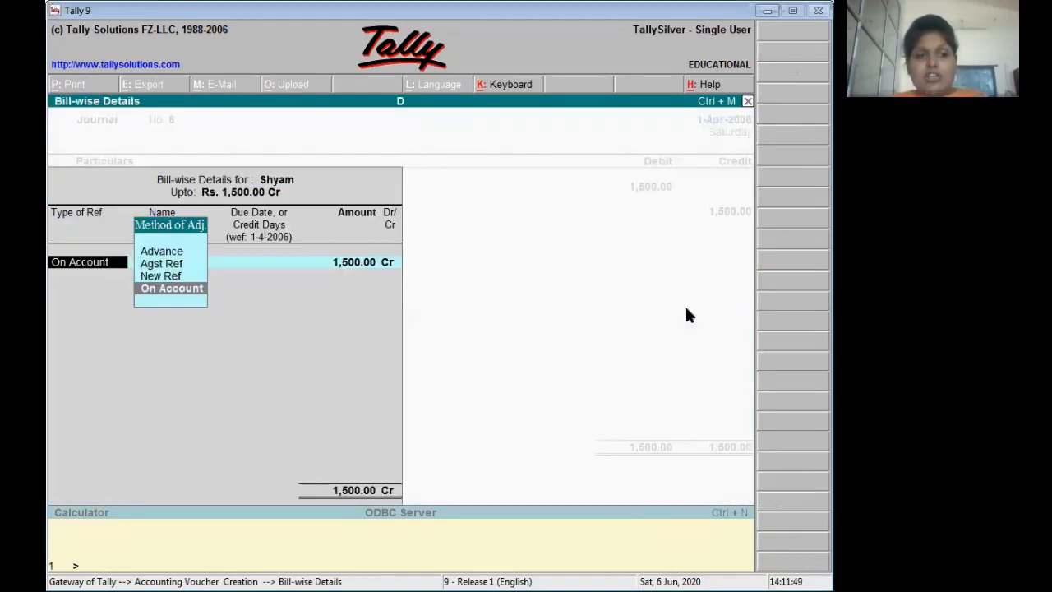
{"action": "key", "text": "Return"}
{"action": "key", "text": "Return"}
{"action": "key", "text": "Return"}
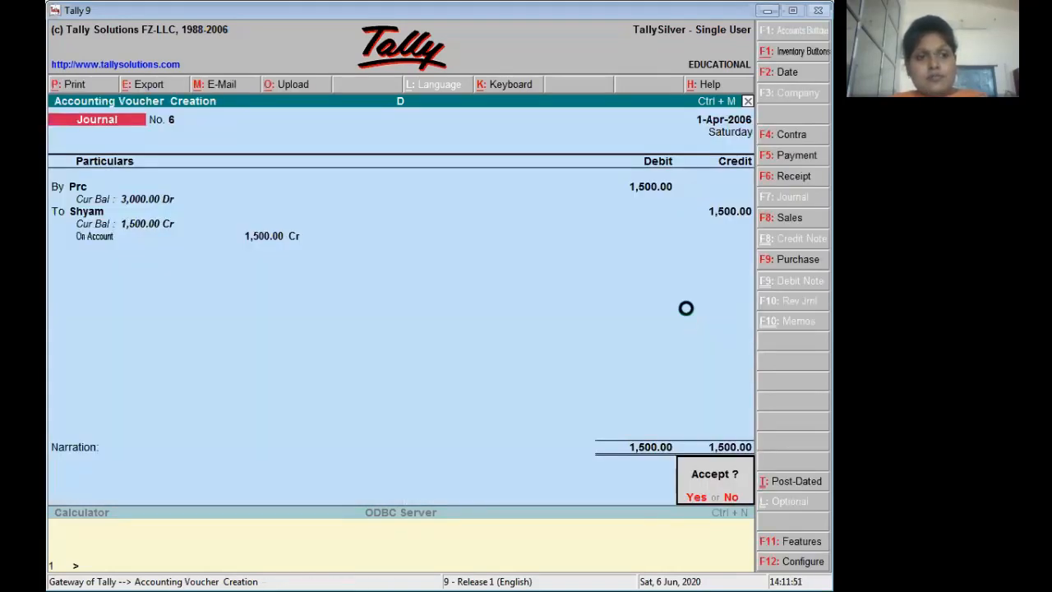
{"action": "key", "text": "Return"}
Step: Consult the cash sales entry on the PowerPoint slide and debit the Cash ledger with 3000 in a new Tally journal voucher
{"action": "key", "text": "alt+Tab"}
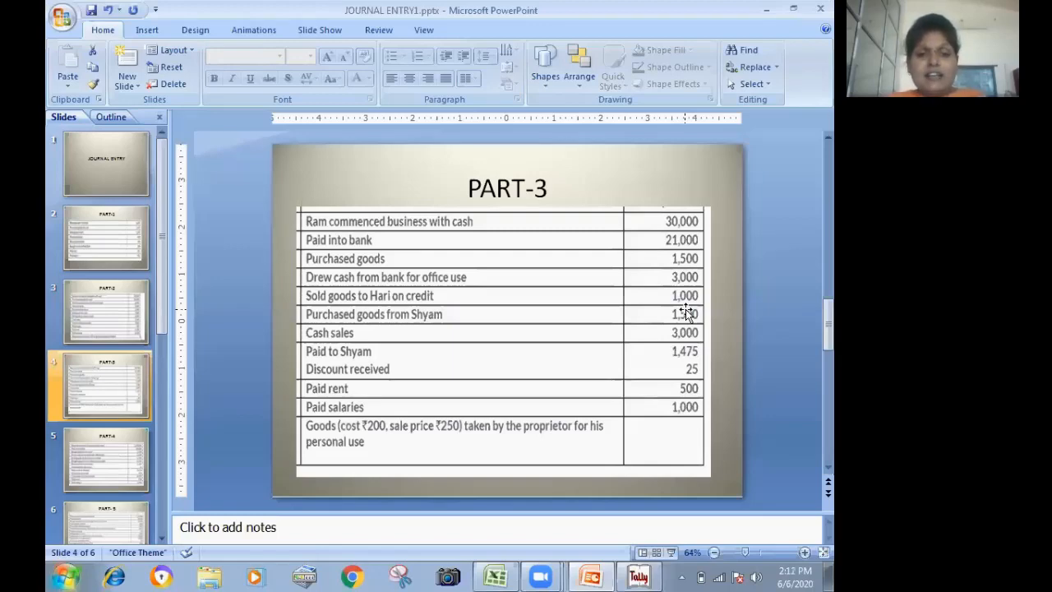
{"action": "key", "text": "alt+Tab"}
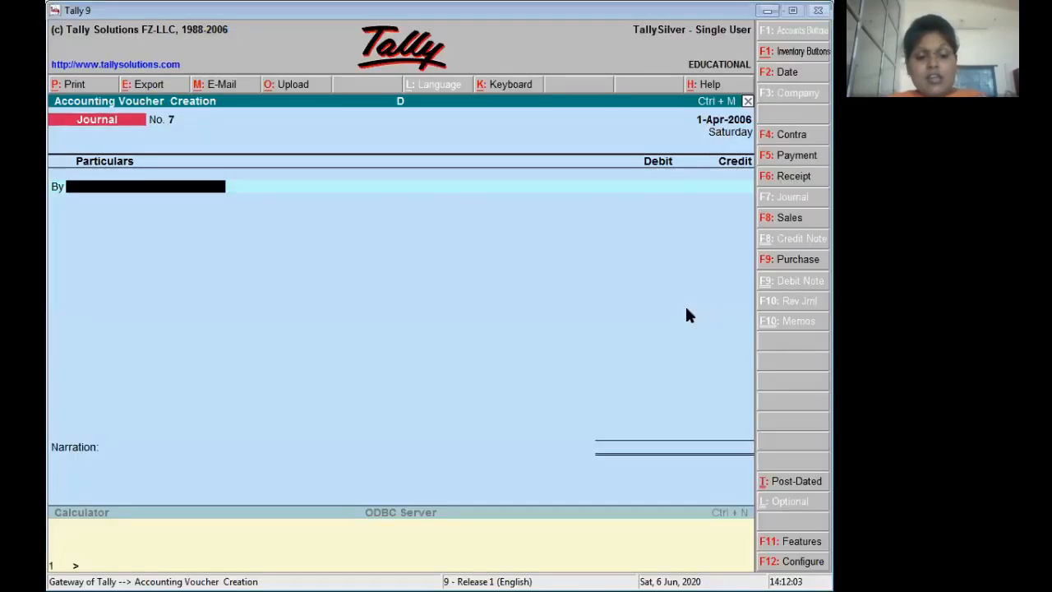
{"action": "type", "text": "Cash"}
{"action": "key", "text": "Return"}
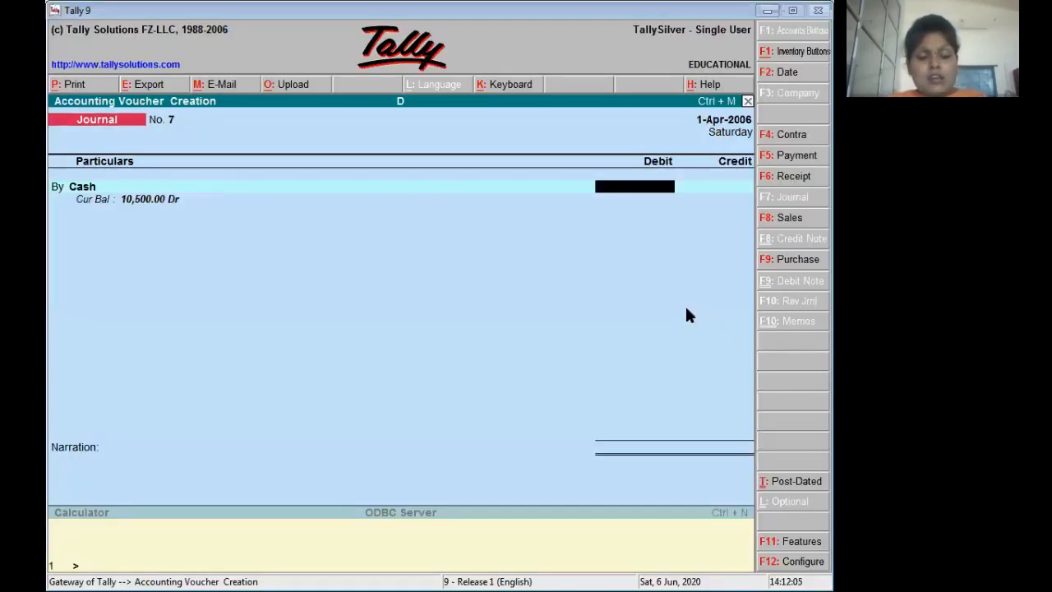
{"action": "key", "text": "alt+Tab"}
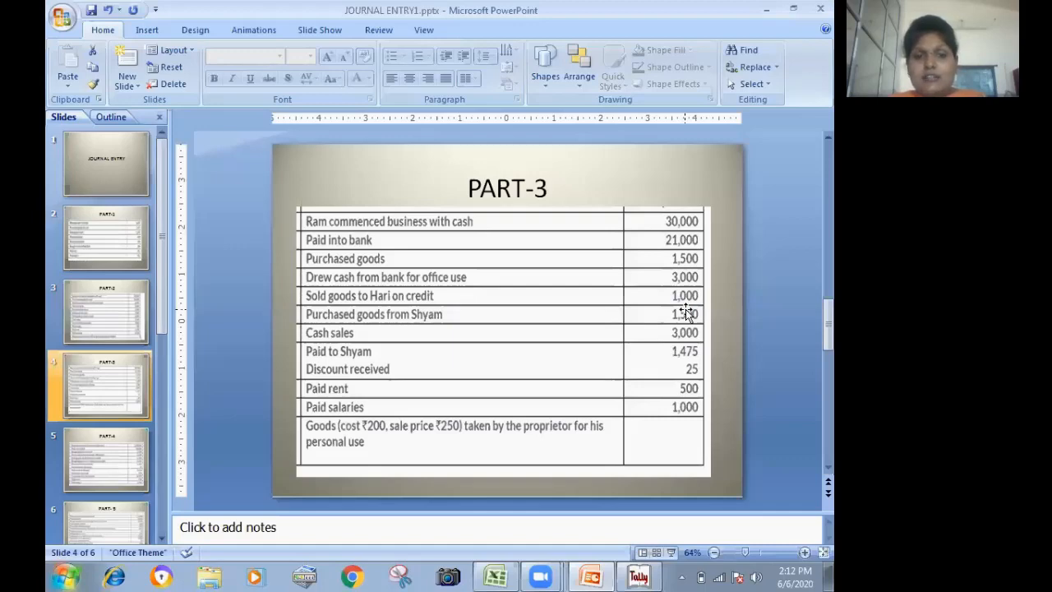
{"action": "key", "text": "alt+Tab"}
{"action": "type", "text": "3,0"}
{"action": "type", "text": "000"}
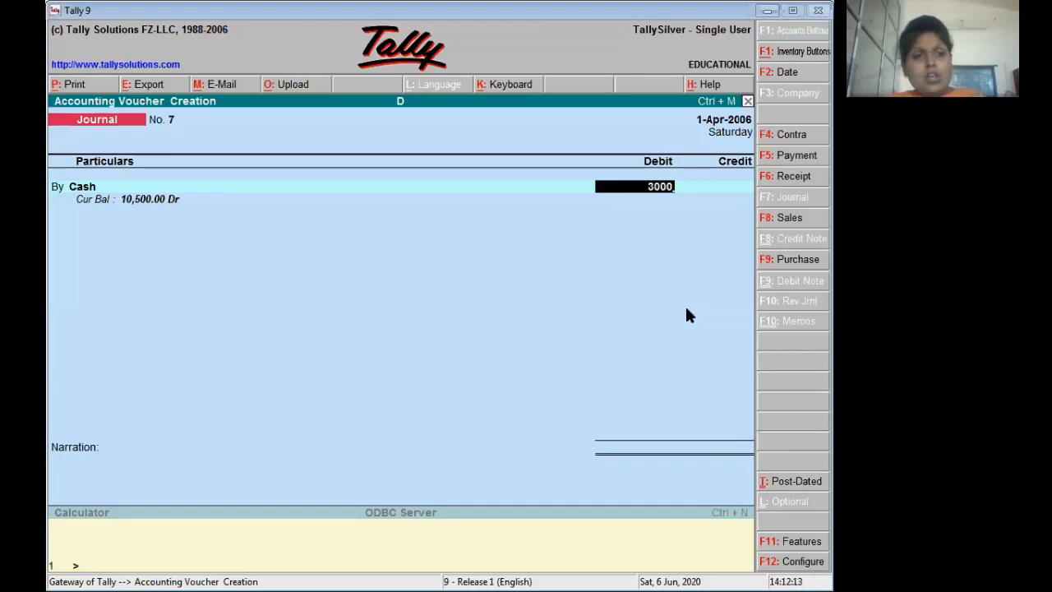
{"action": "key", "text": "Return"}
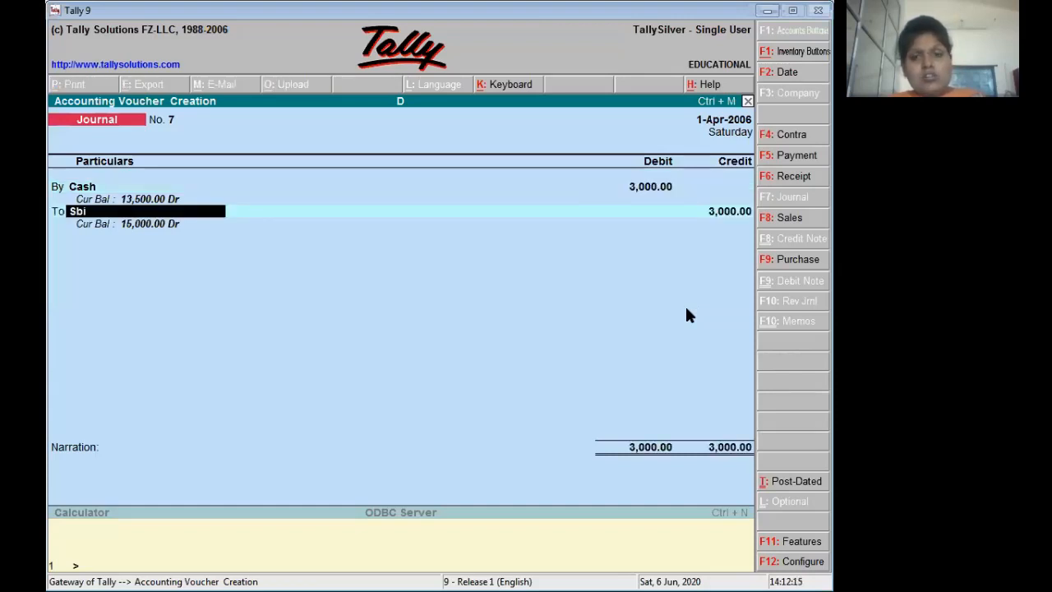
Step: Credit the Sls ledger with 3,000.00 without any inventory allocation and accept the voucher with a blank narration
{"action": "type", "text": "S"}
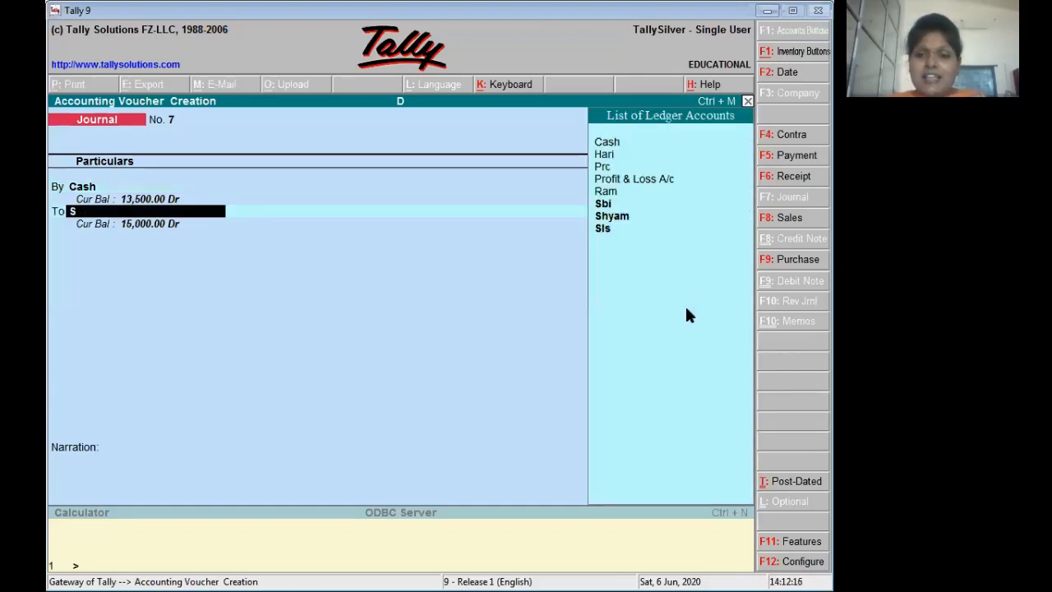
{"action": "key", "text": "Down"}
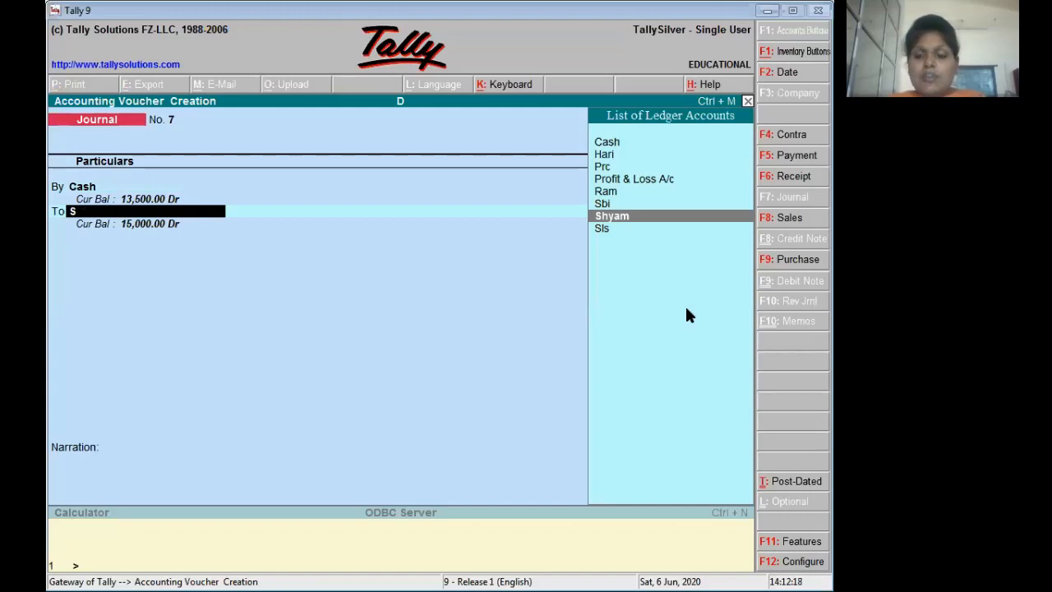
{"action": "key", "text": "Down"}
{"action": "key", "text": "Return"}
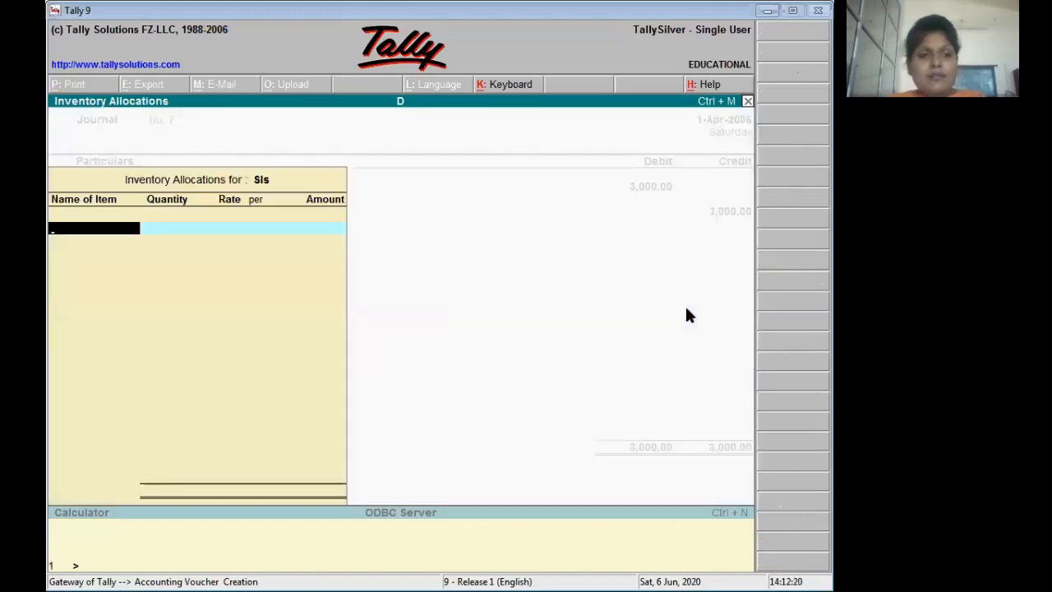
{"action": "key", "text": "Escape"}
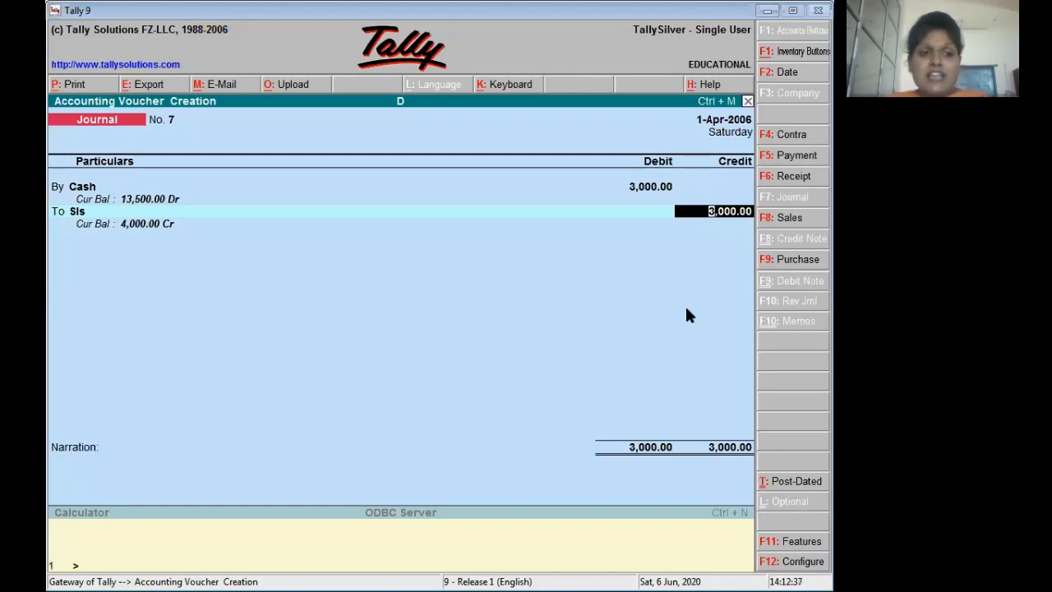
{"action": "key", "text": "Return"}
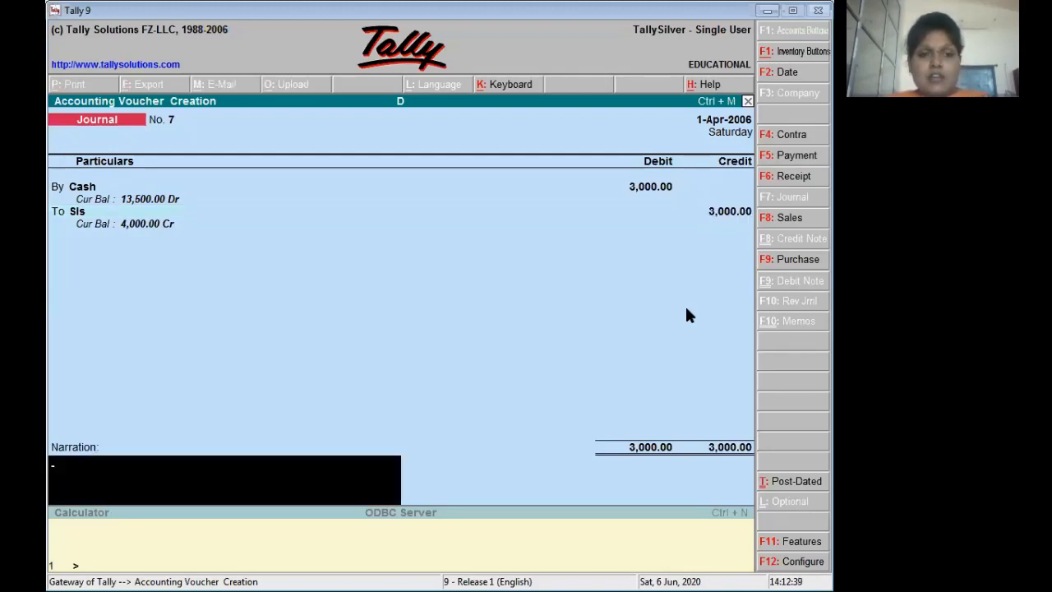
{"action": "key", "text": "Return"}
{"action": "key", "text": "Return"}
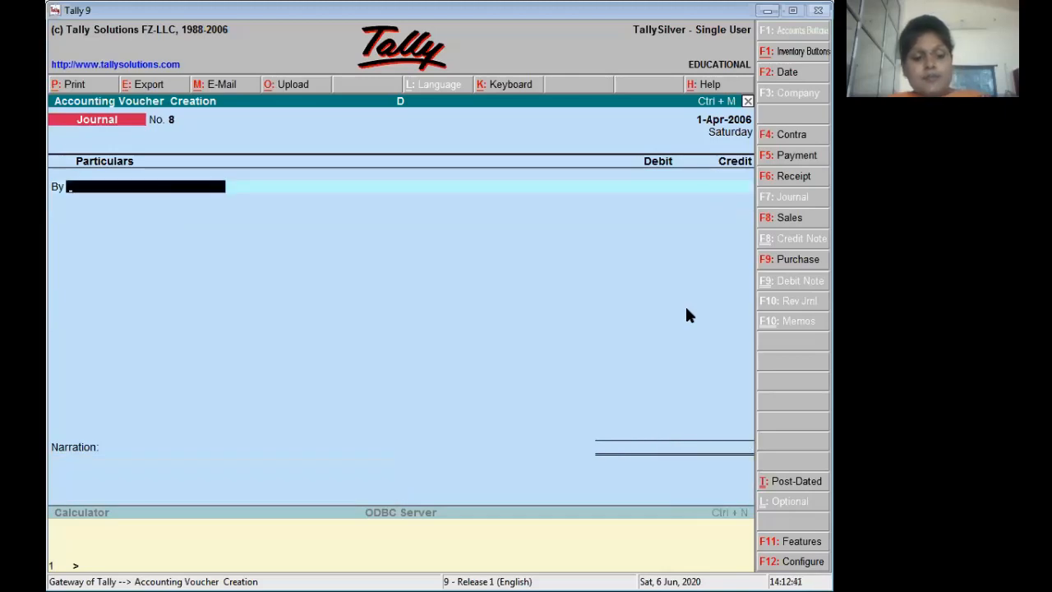
Step: Read the supplier payment on the PowerPoint slide, return to Tally, and choose the supplier's ledger for the new voucher's debit line
{"action": "key", "text": "alt+Tab"}
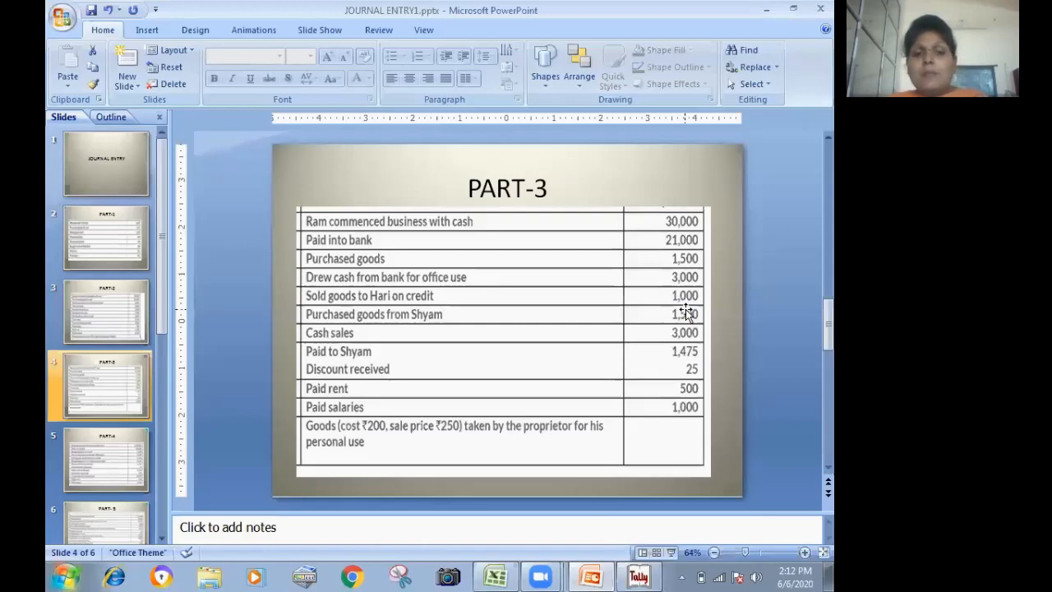
{"action": "key", "text": "alt+Tab"}
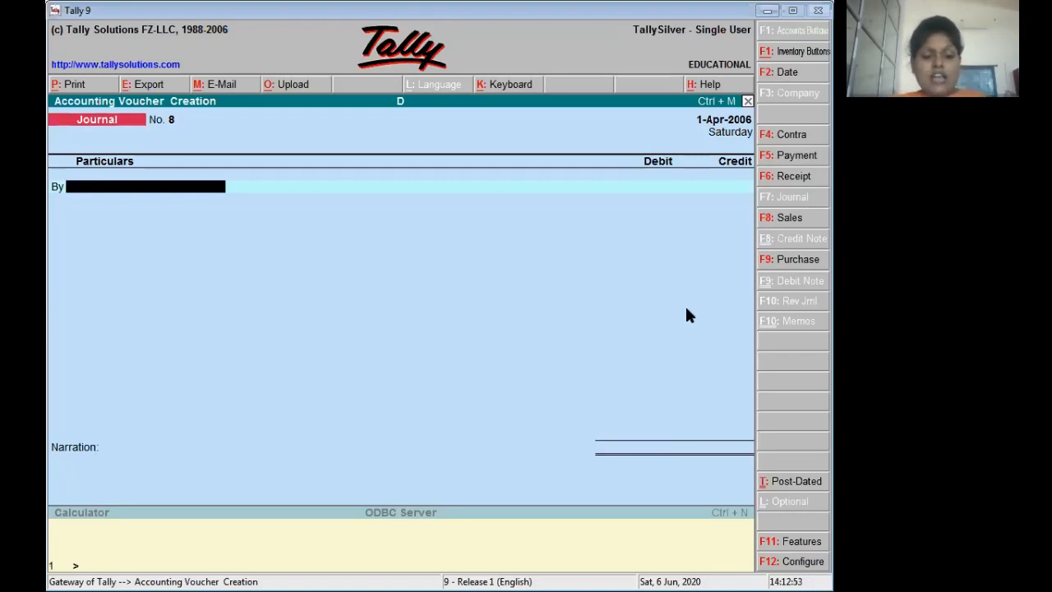
{"action": "type", "text": "S"}
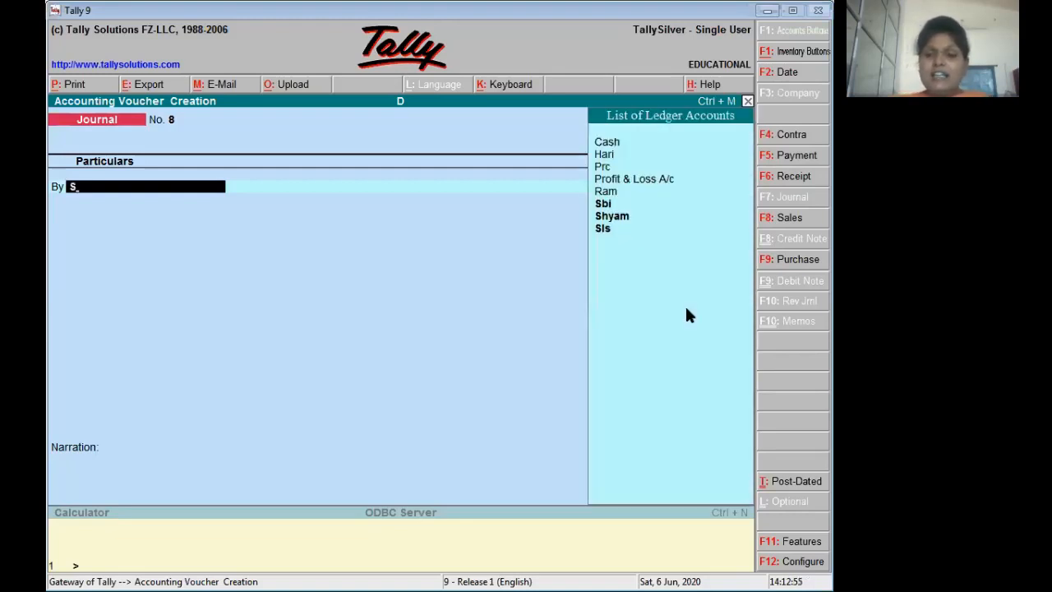
{"action": "type", "text": "l"}
{"action": "key", "text": "Up"}
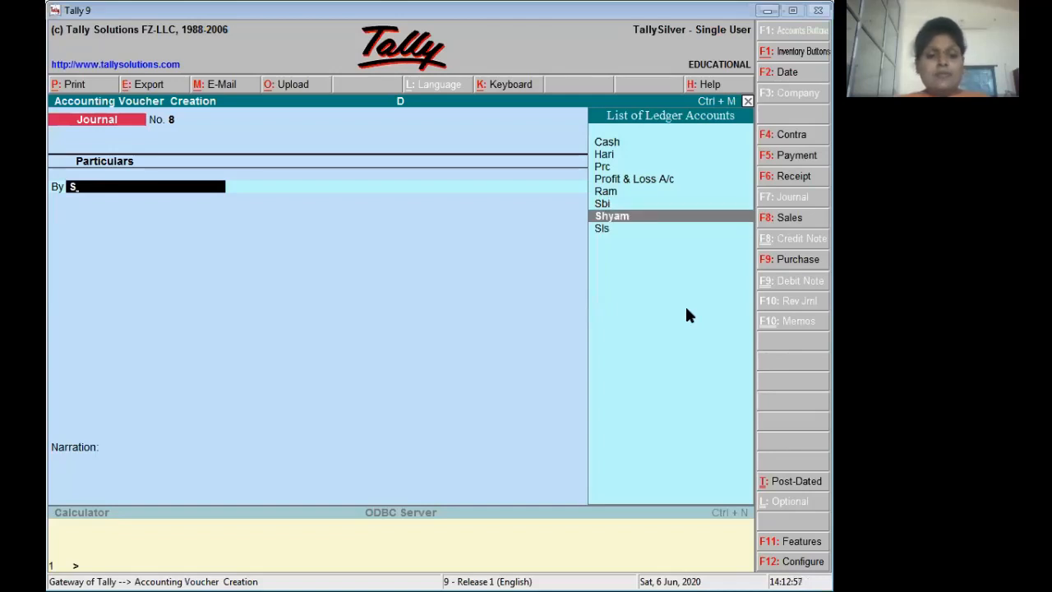
{"action": "key", "text": "Return"}
Step: Set the supplier's debit amount to 1475 and allocate the full amount On Account in the bill-wise details
{"action": "type", "text": "14"}
{"action": "type", "text": "5"}
{"action": "key", "text": "BackSpace"}
{"action": "type", "text": "75"}
{"action": "key", "text": "Return"}
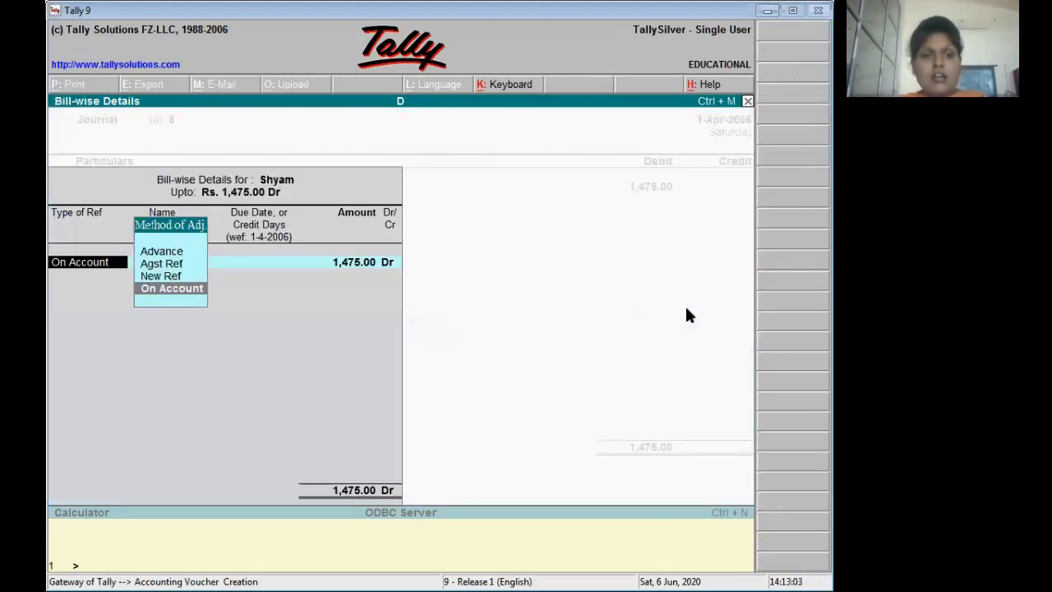
{"action": "key", "text": "Return"}
{"action": "key", "text": "Return"}
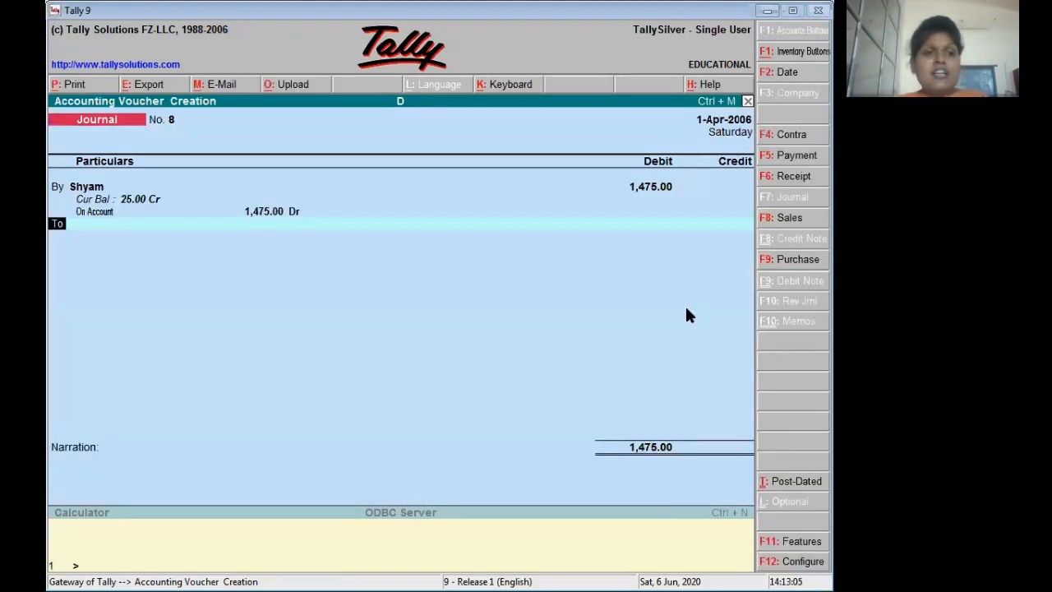
Step: Recheck the payment on the PowerPoint slide, credit Cash with 1,475.00 in Tally, and accept the voucher without a narration
{"action": "key", "text": "Return"}
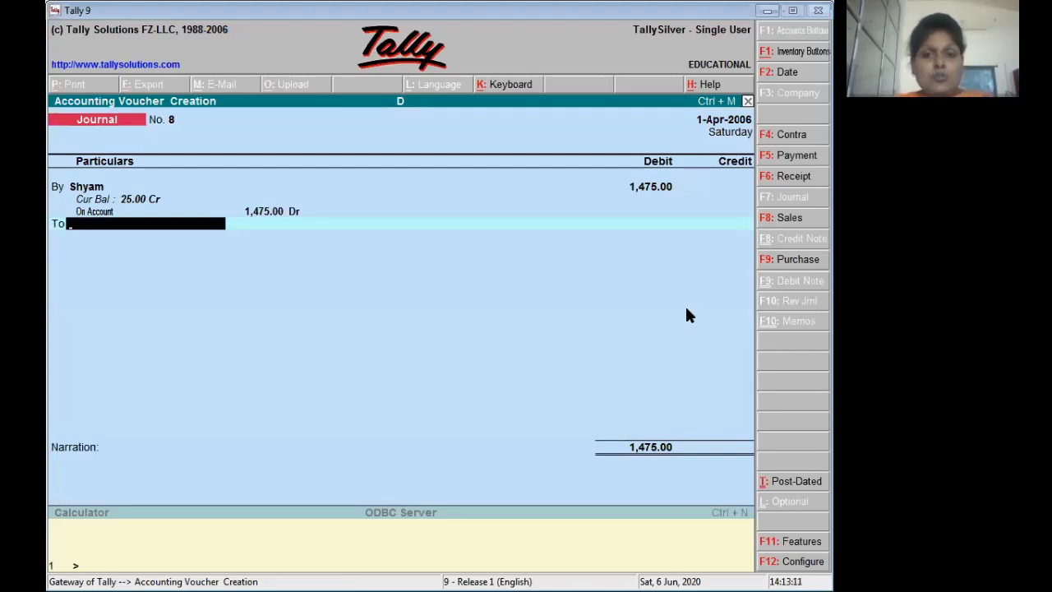
{"action": "key", "text": "alt+Tab"}
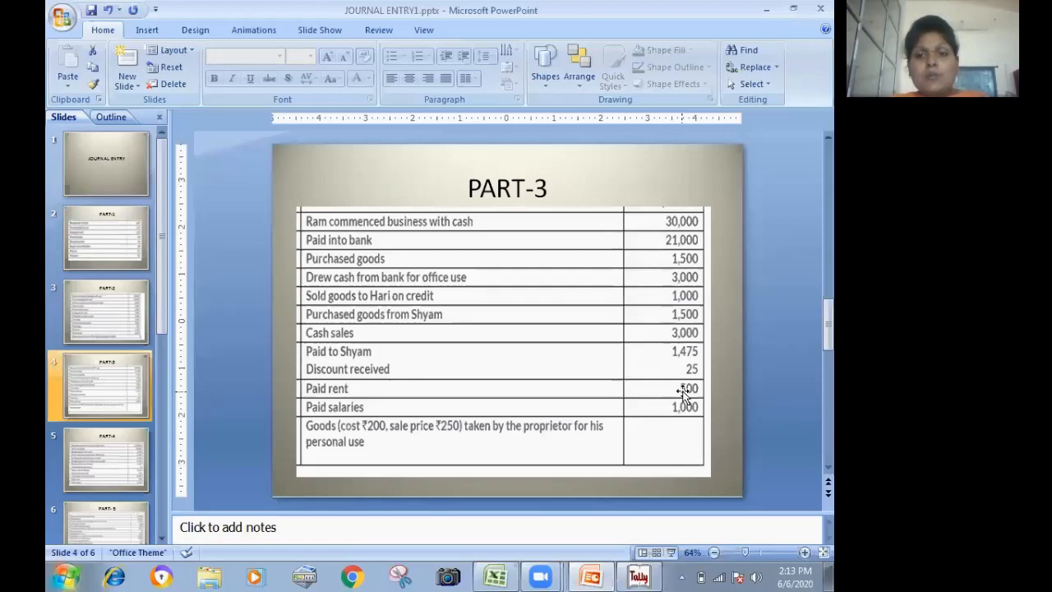
{"action": "key", "text": "alt+Tab"}
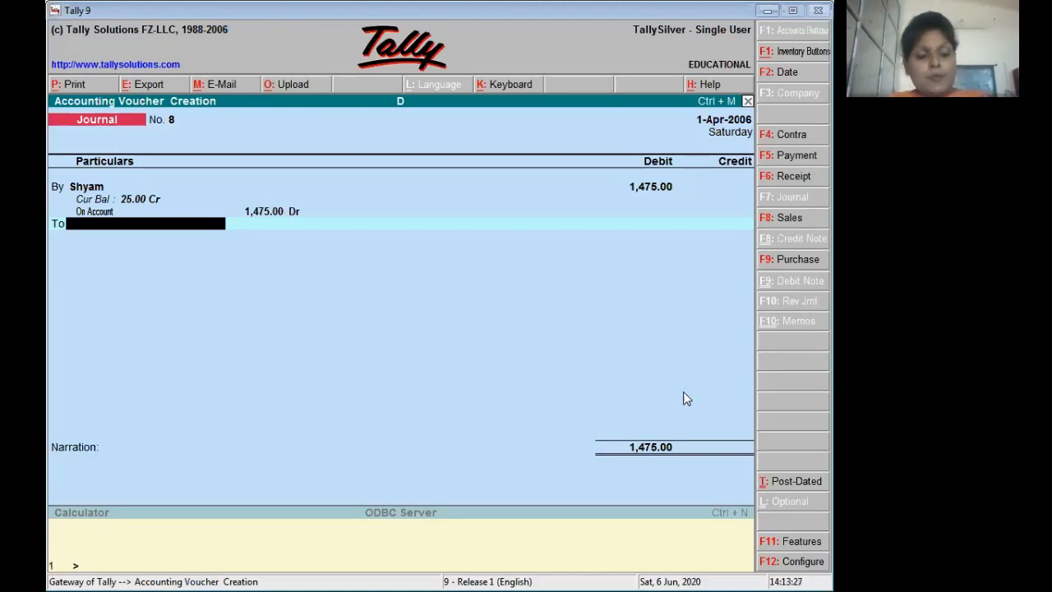
{"action": "type", "text": "C"}
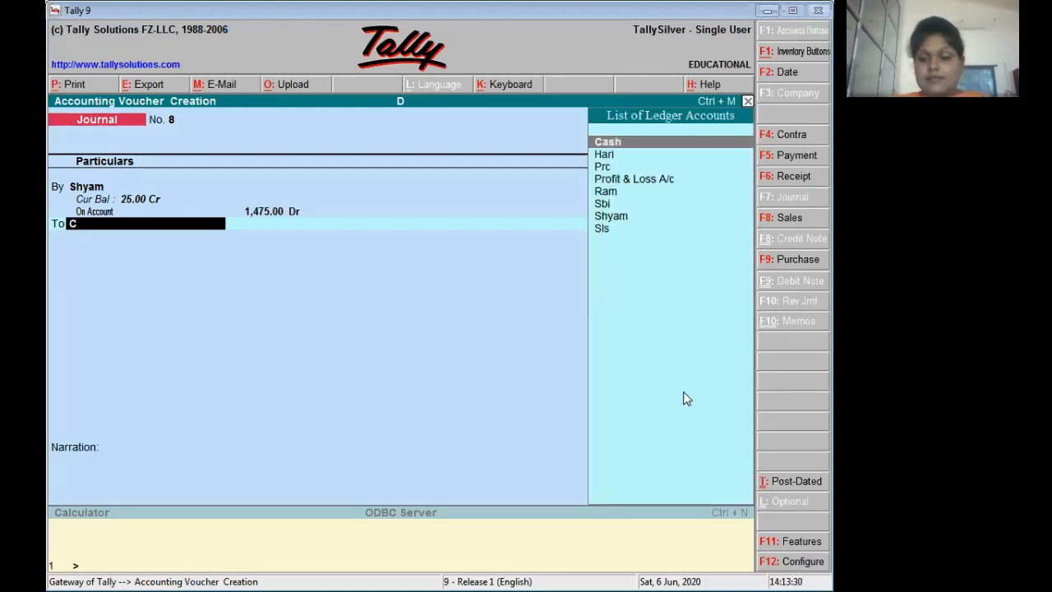
{"action": "key", "text": "Return"}
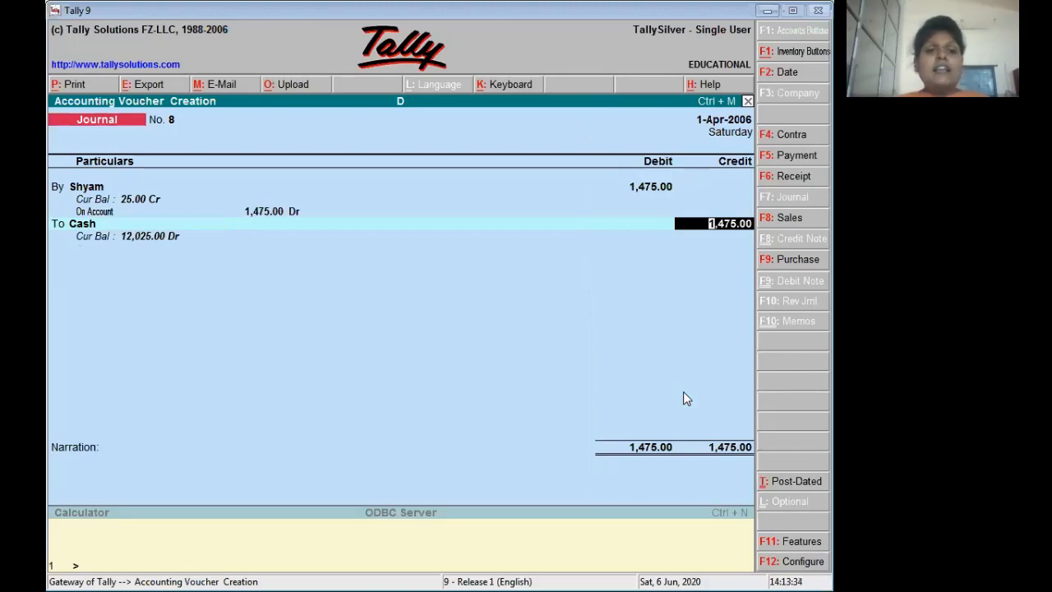
{"action": "key", "text": "Return"}
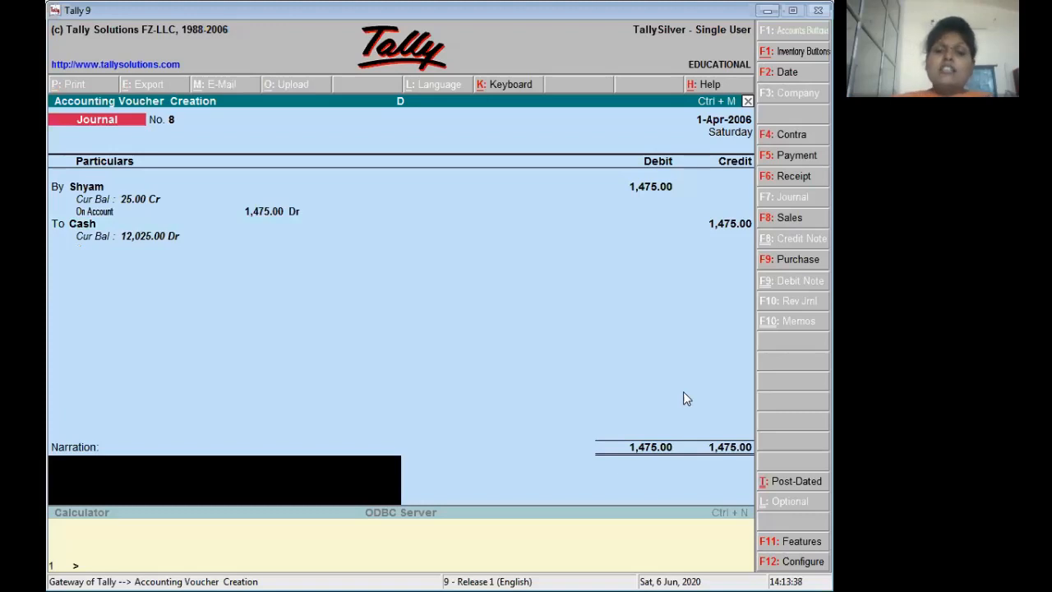
{"action": "key", "text": "Return"}
{"action": "key", "text": "Return"}
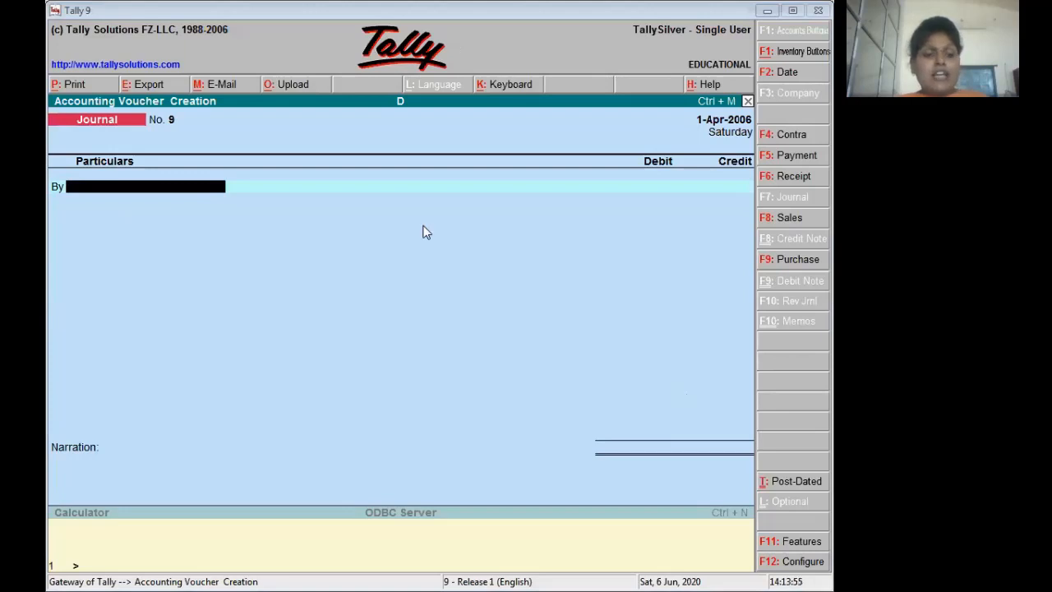
Step: Leave voucher entry and start a new single account group named Discount under Sales Accounts, without an alias
{"action": "key", "text": "Escape"}
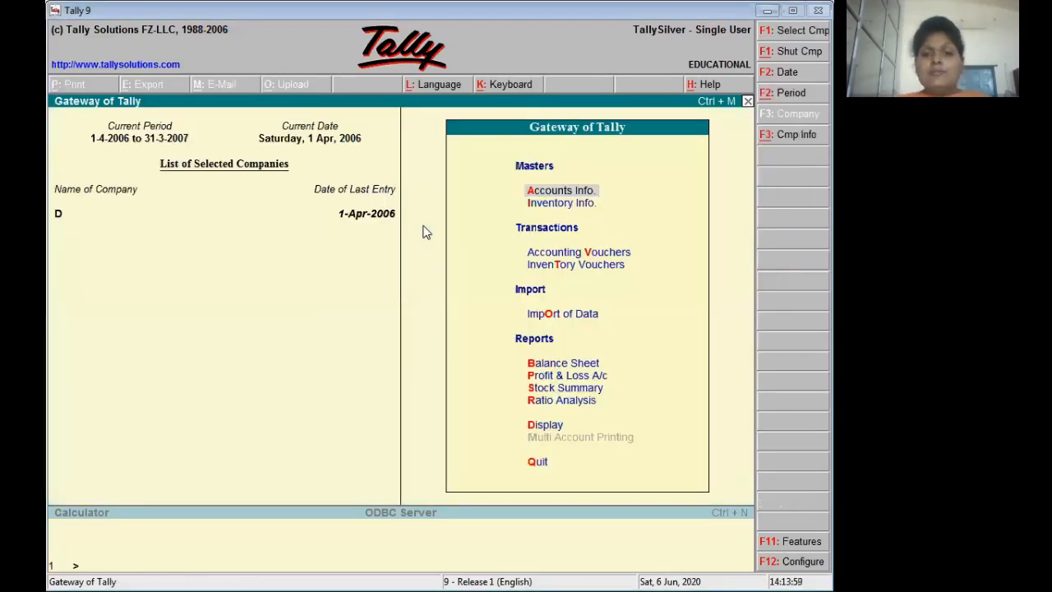
{"action": "key", "text": "Return"}
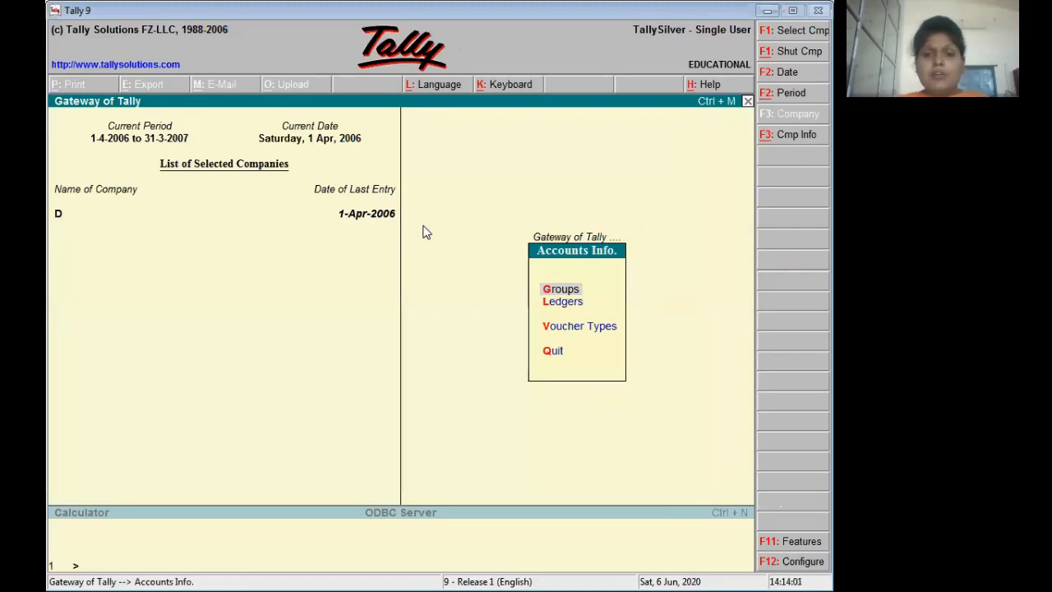
{"action": "key", "text": "Return"}
{"action": "key", "text": "Return"}
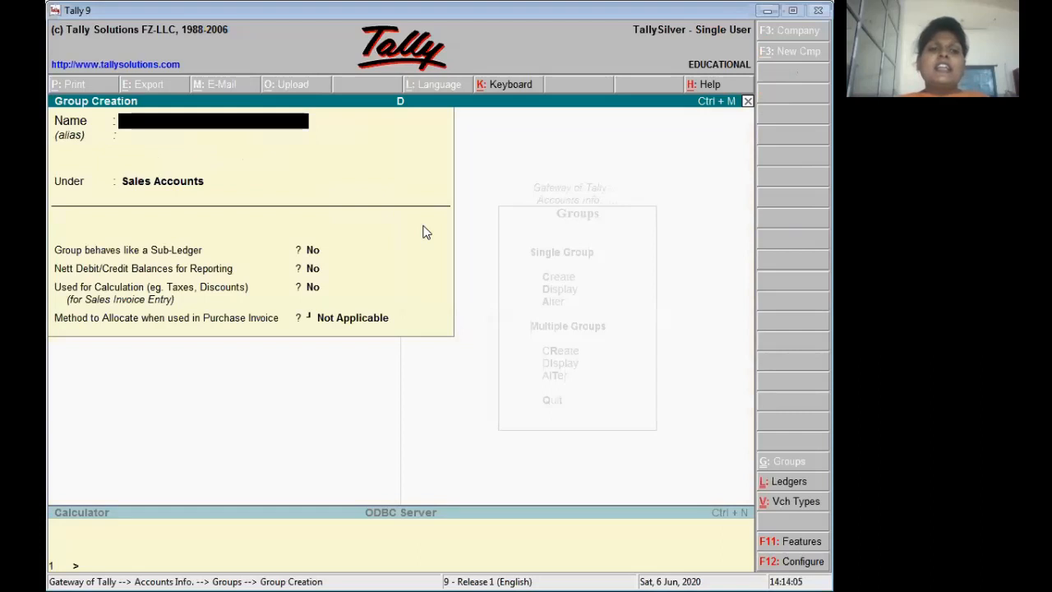
{"action": "type", "text": "Discount"}
{"action": "key", "text": "Return"}
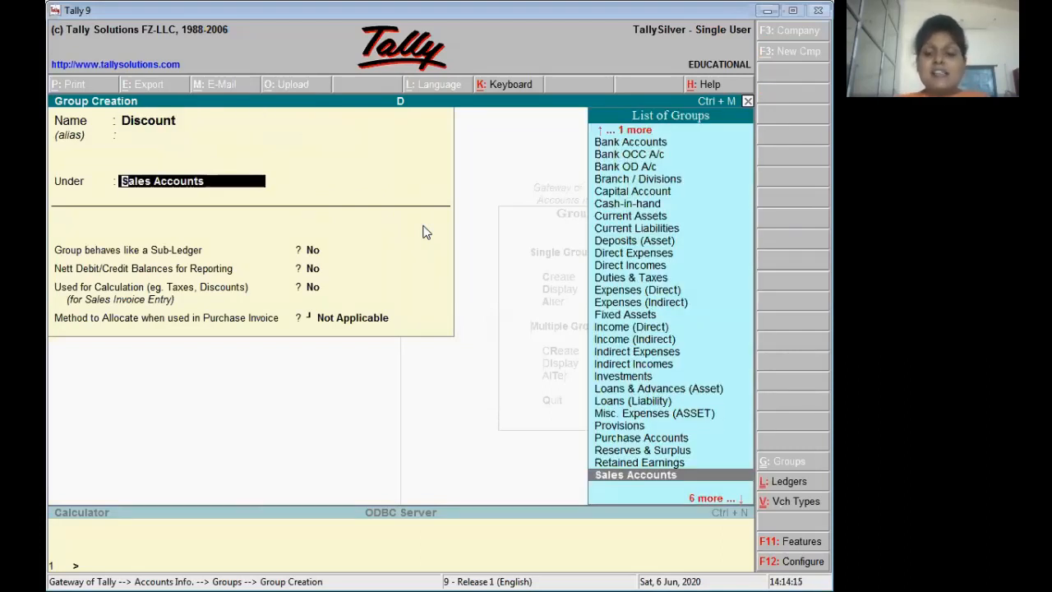
{"action": "key", "text": "Return"}
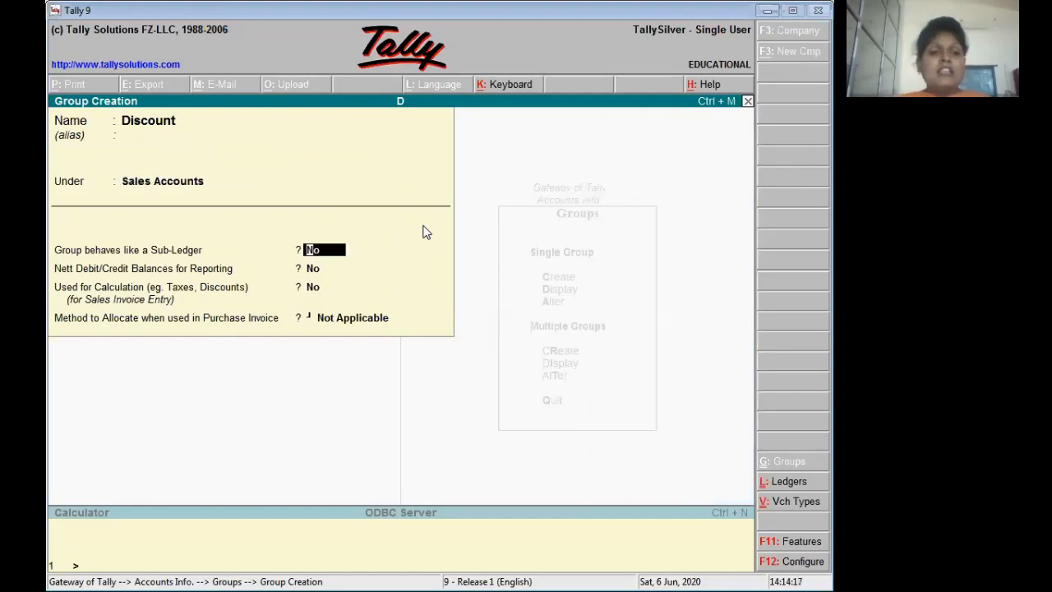
Step: Mark the Discount group as used for calculation, allocate it by Appropriate by Value, save it, and leave group creation
{"action": "key", "text": "Return"}
{"action": "key", "text": "Return"}
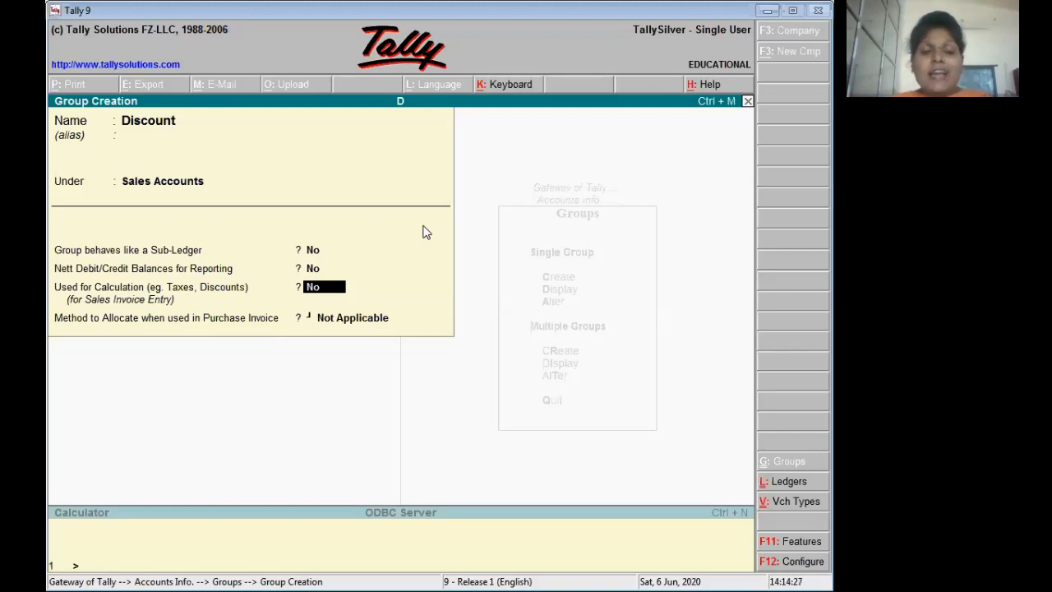
{"action": "type", "text": "y"}
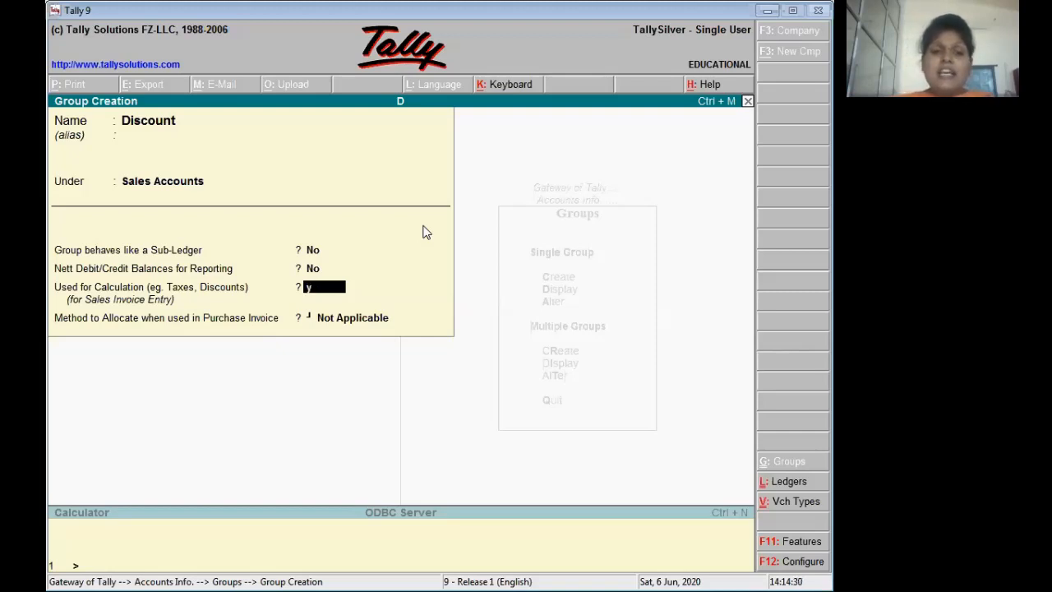
{"action": "key", "text": "Return"}
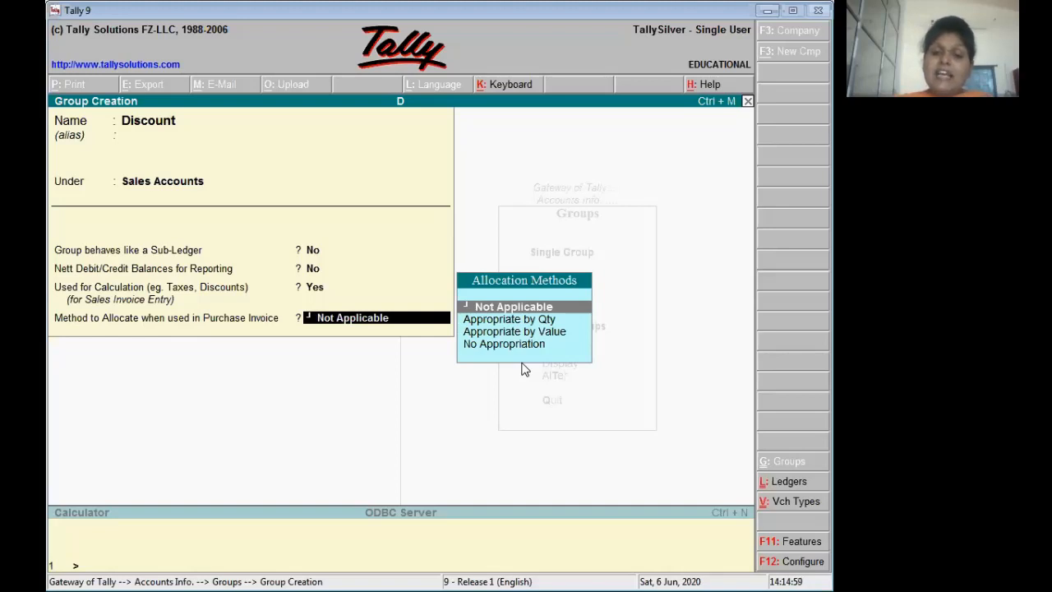
{"action": "key", "text": "Down"}
{"action": "key", "text": "Down"}
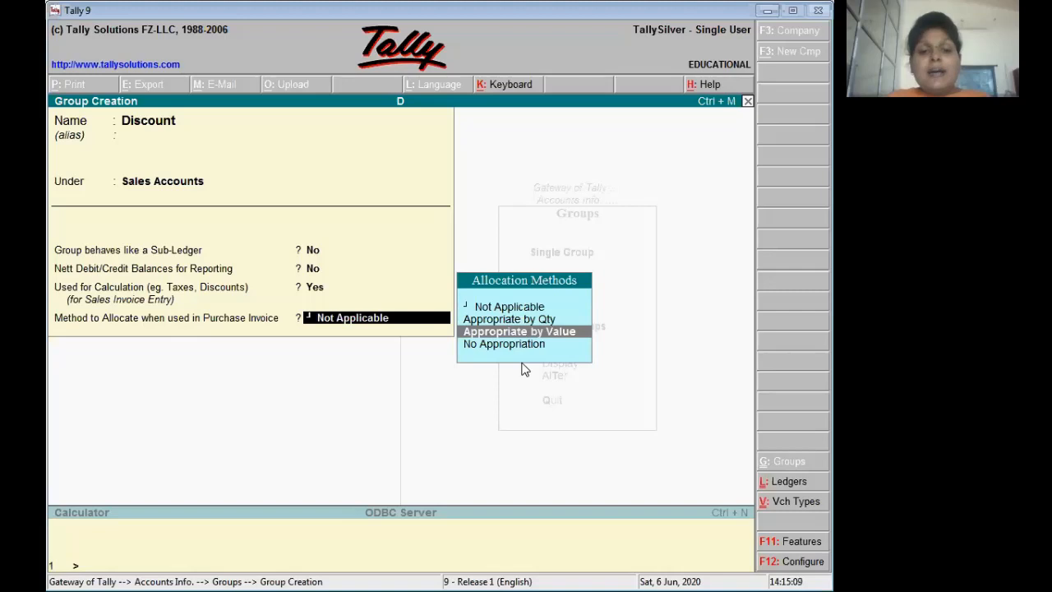
{"action": "key", "text": "Return"}
{"action": "key", "text": "Return"}
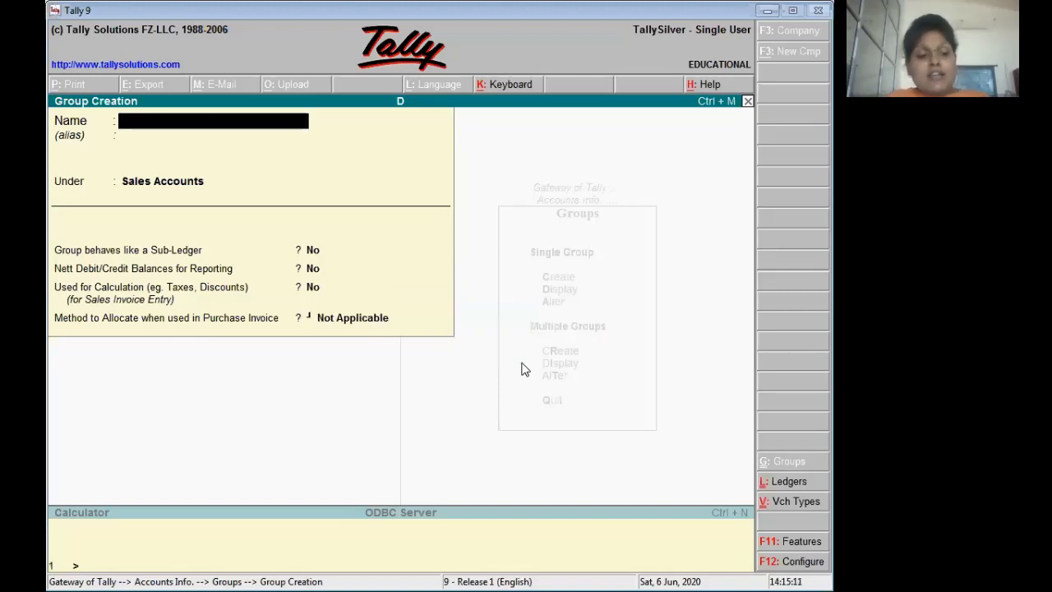
{"action": "key", "text": "Escape"}
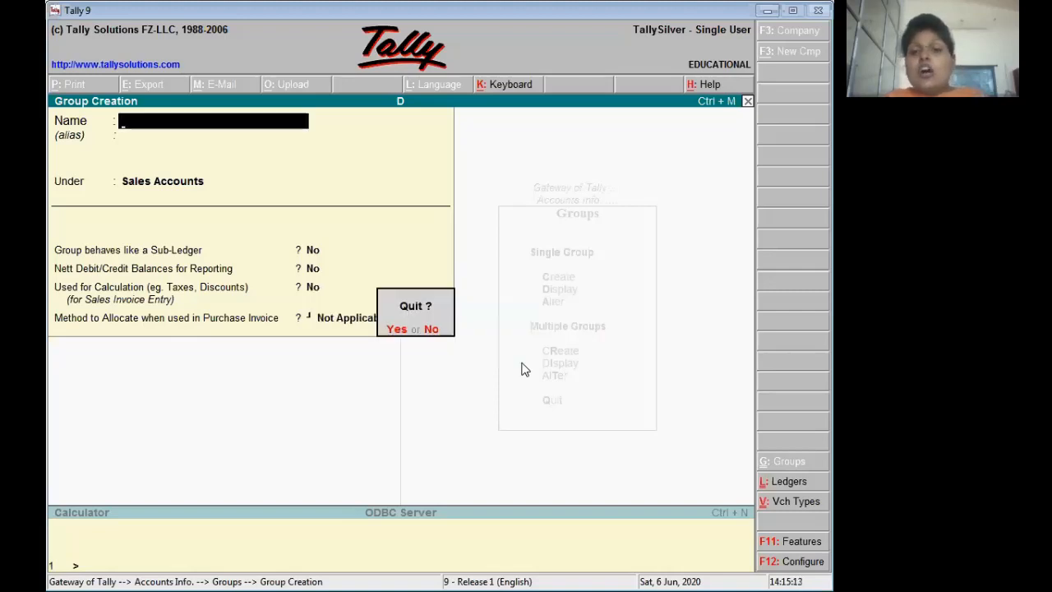
{"action": "key", "text": "Return"}
{"action": "key", "text": "Escape"}
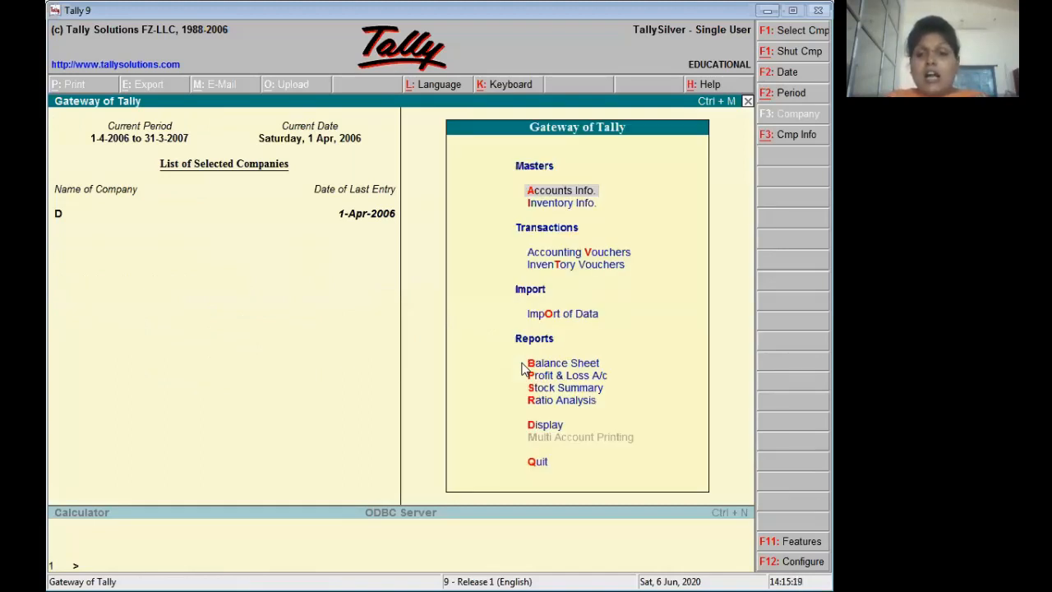
Step: Open the saved Discount group for alteration to review its settings, and return to the Gateway of Tally without changes
{"action": "key", "text": "Return"}
{"action": "key", "text": "Return"}
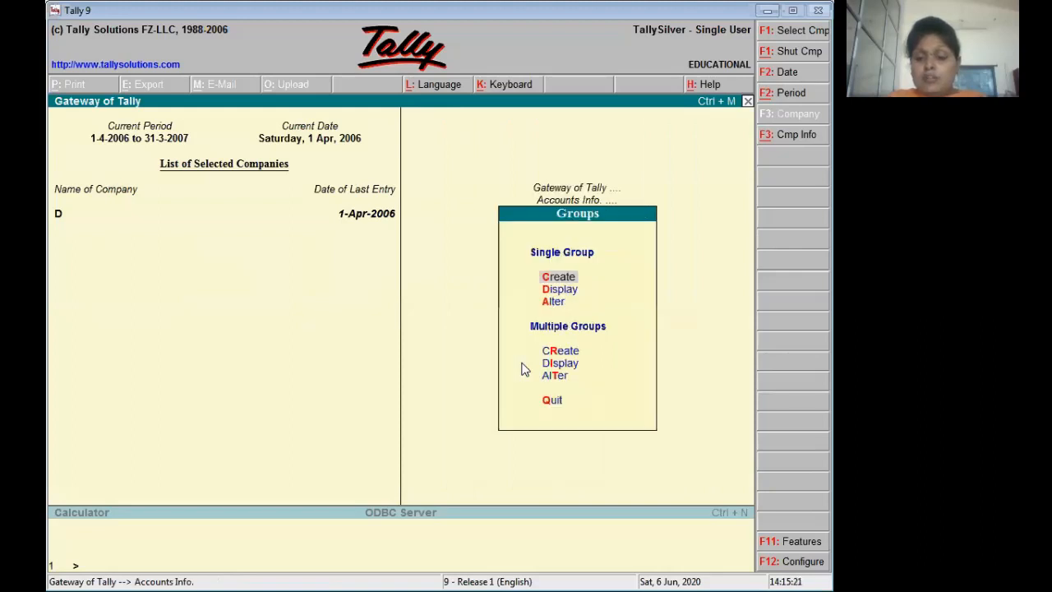
{"action": "key", "text": "Down"}
{"action": "key", "text": "Down"}
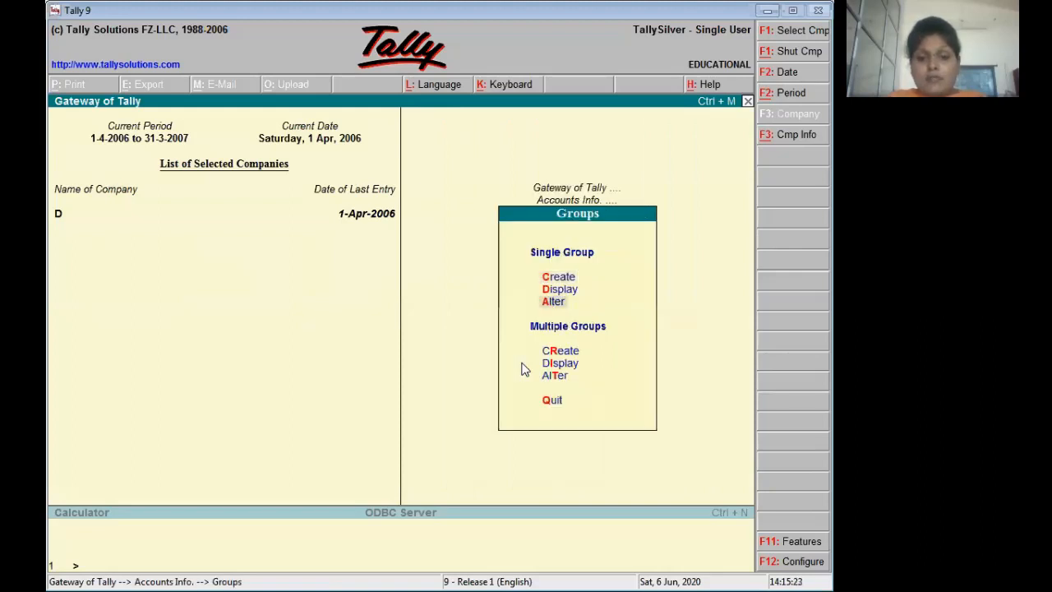
{"action": "key", "text": "Return"}
{"action": "type", "text": "D"}
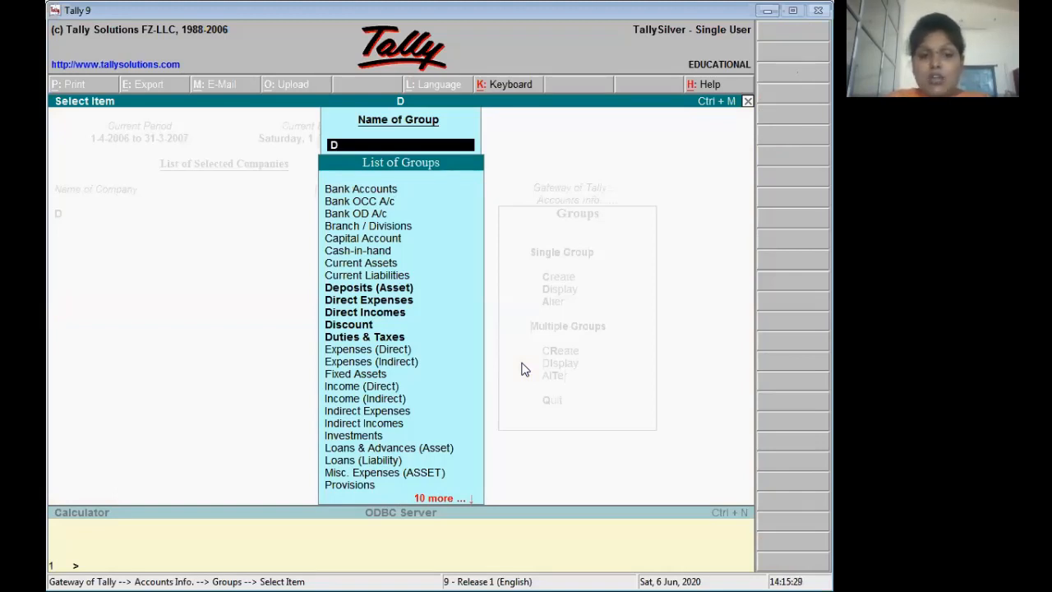
{"action": "key", "text": "Down"}
{"action": "key", "text": "Return"}
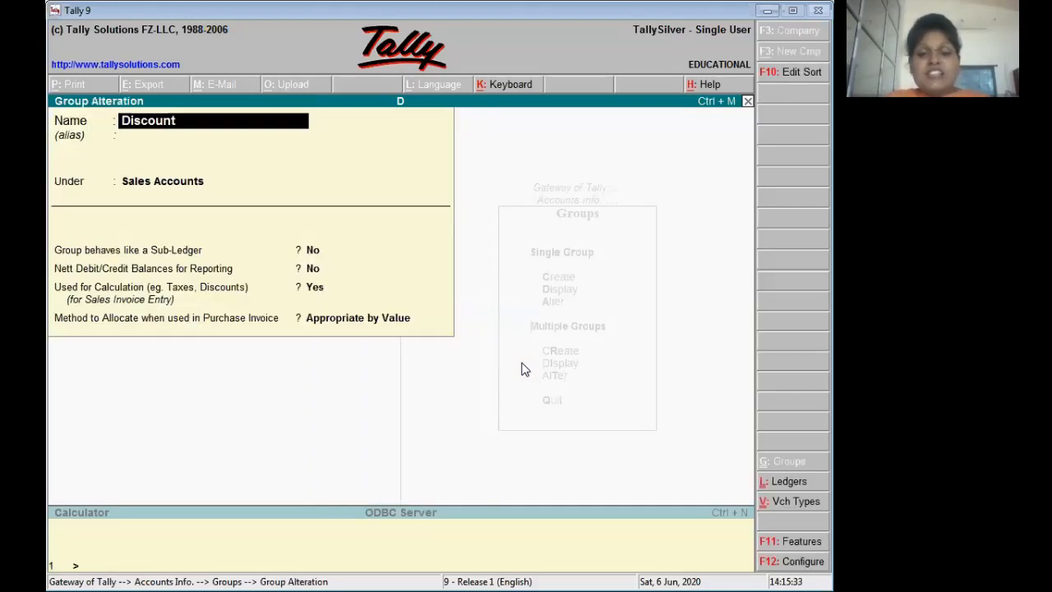
{"action": "key", "text": "Escape"}
{"action": "key", "text": "Escape"}
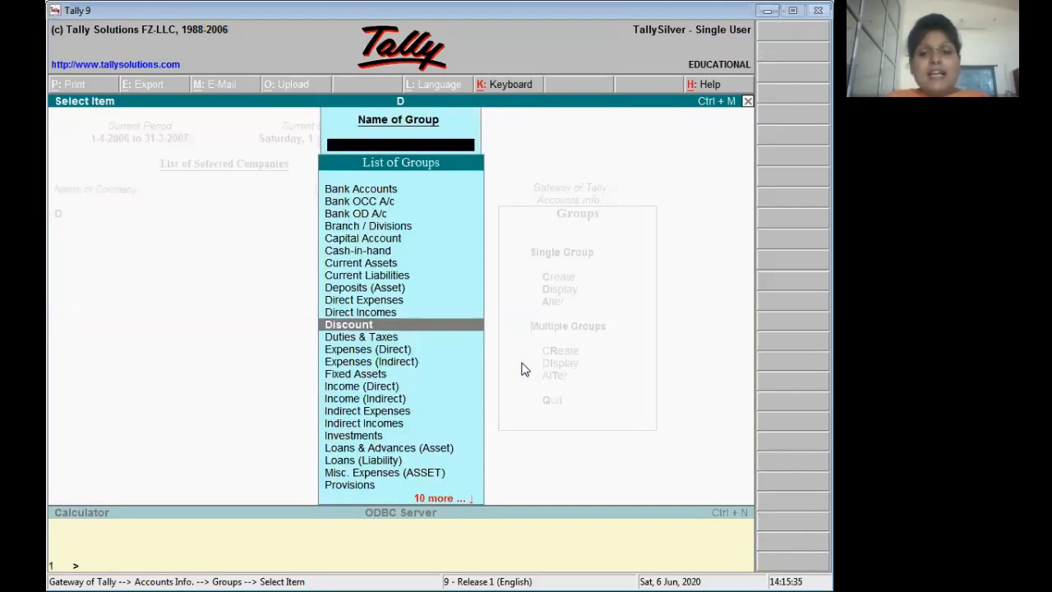
{"action": "key", "text": "Escape"}
{"action": "key", "text": "Escape"}
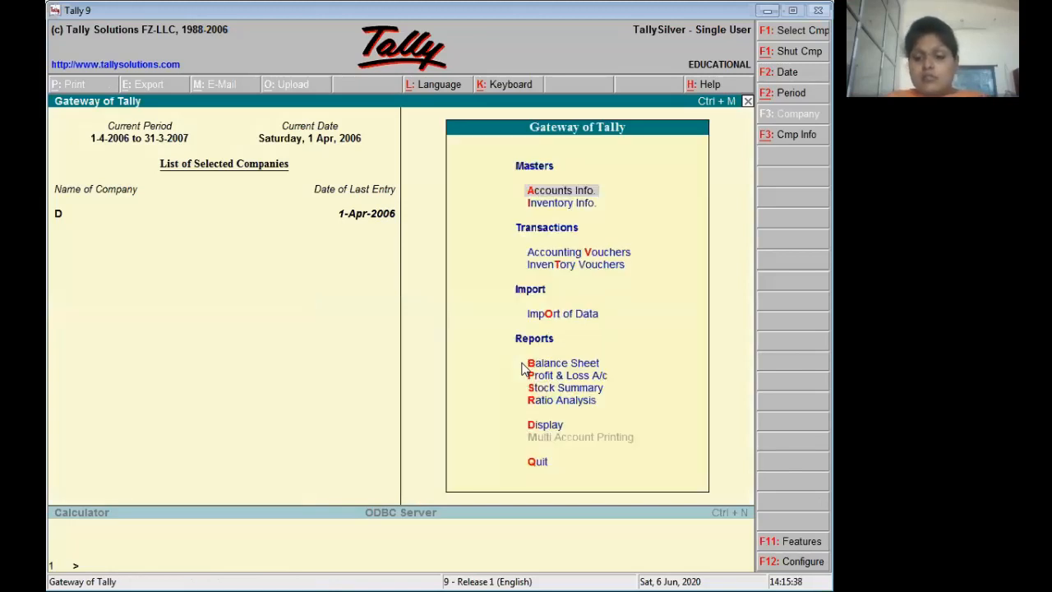
Step: Start a new journal voucher, check the rent payment on the PowerPoint slide, and return to Tally
{"action": "key", "text": "Down"}
{"action": "key", "text": "Down"}
{"action": "key", "text": "Return"}
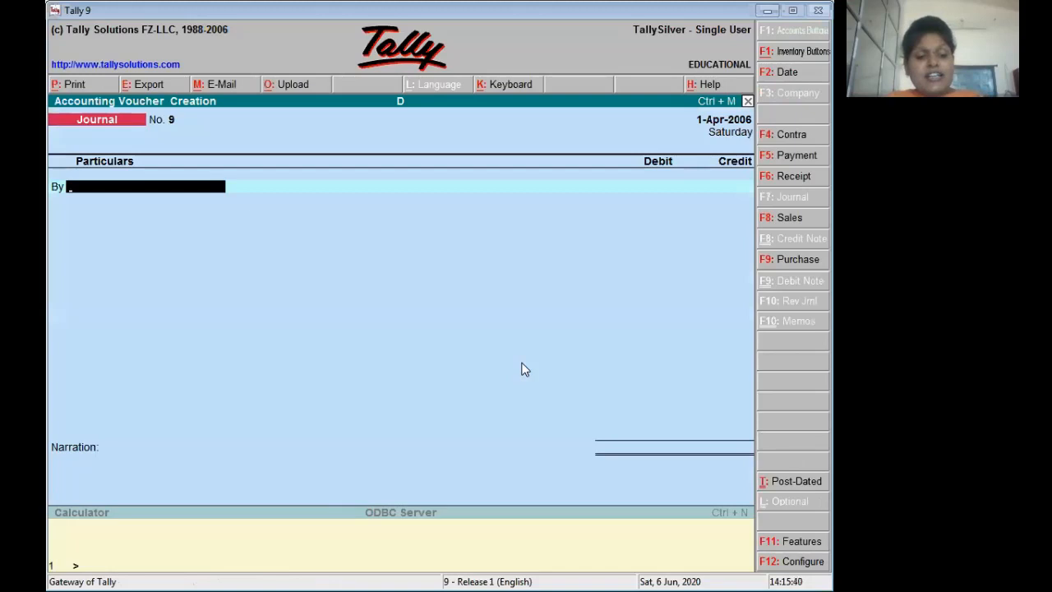
{"action": "key", "text": "alt+Tab"}
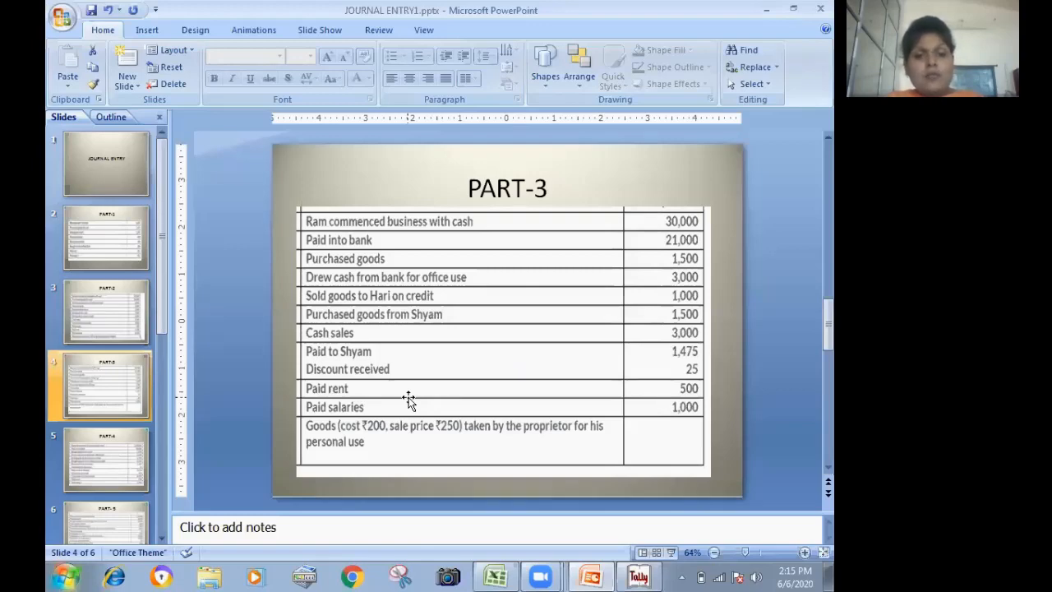
{"action": "key", "text": "alt+Tab"}
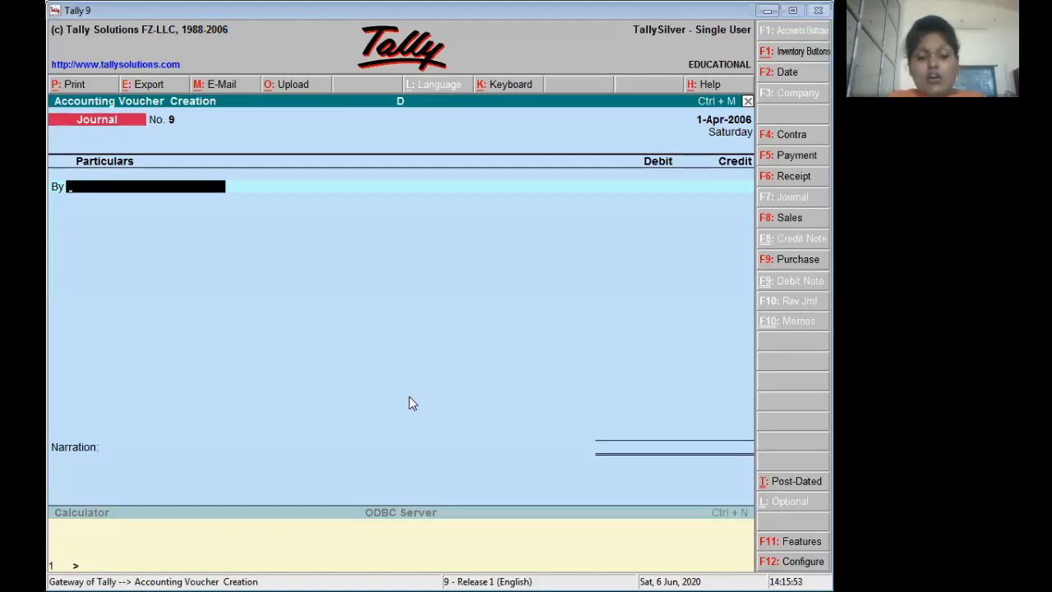
Step: Create a ledger named Rent under Indirect Expenses from the voucher's debit line, with no alias and inventory values unaffected
{"action": "key", "text": "alt+c"}
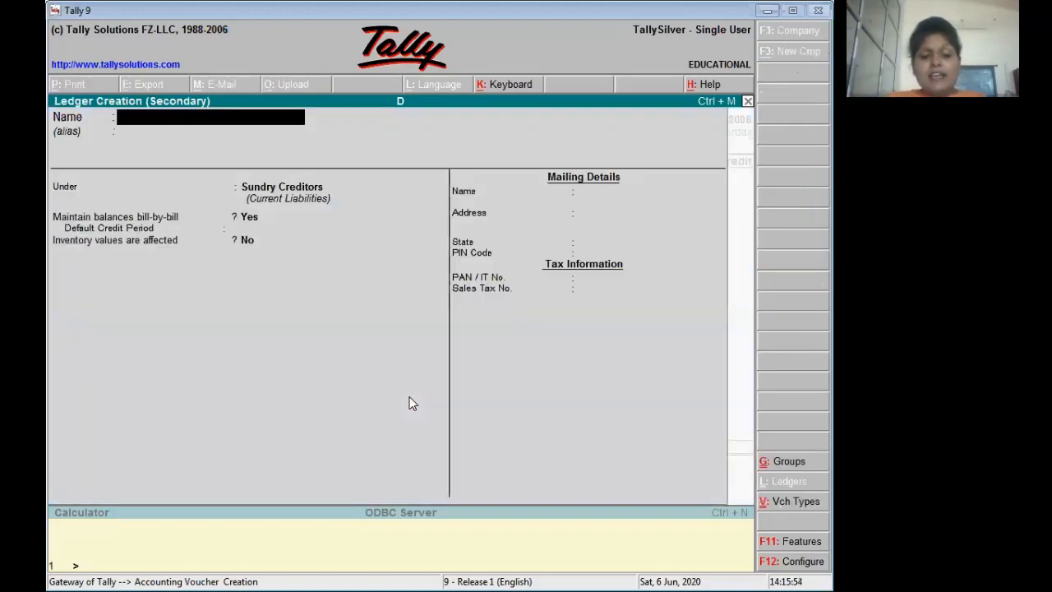
{"action": "type", "text": "Rent"}
{"action": "key", "text": "Return"}
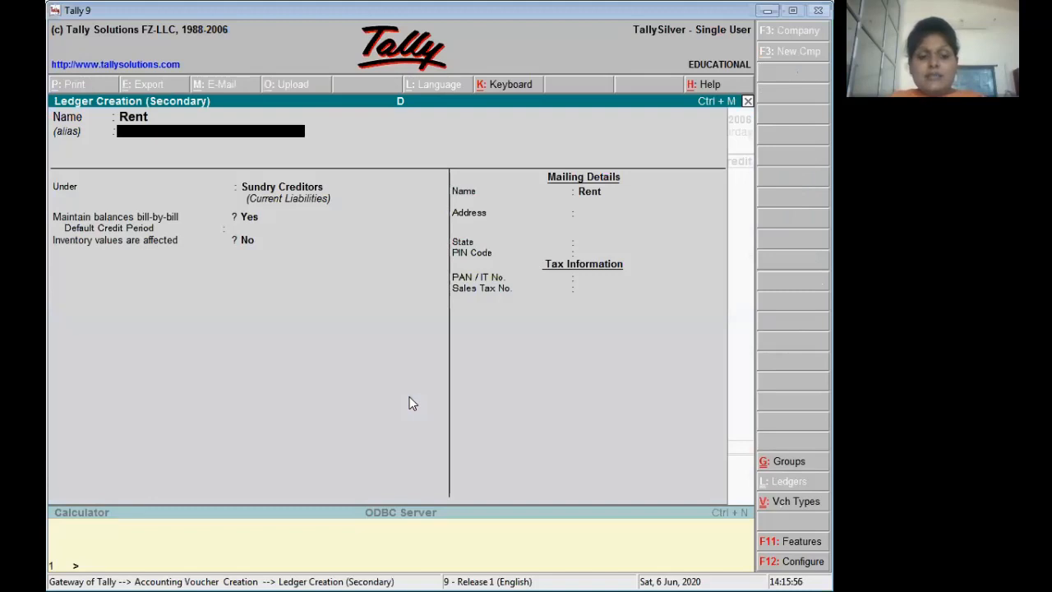
{"action": "key", "text": "Return"}
{"action": "type", "text": "i"}
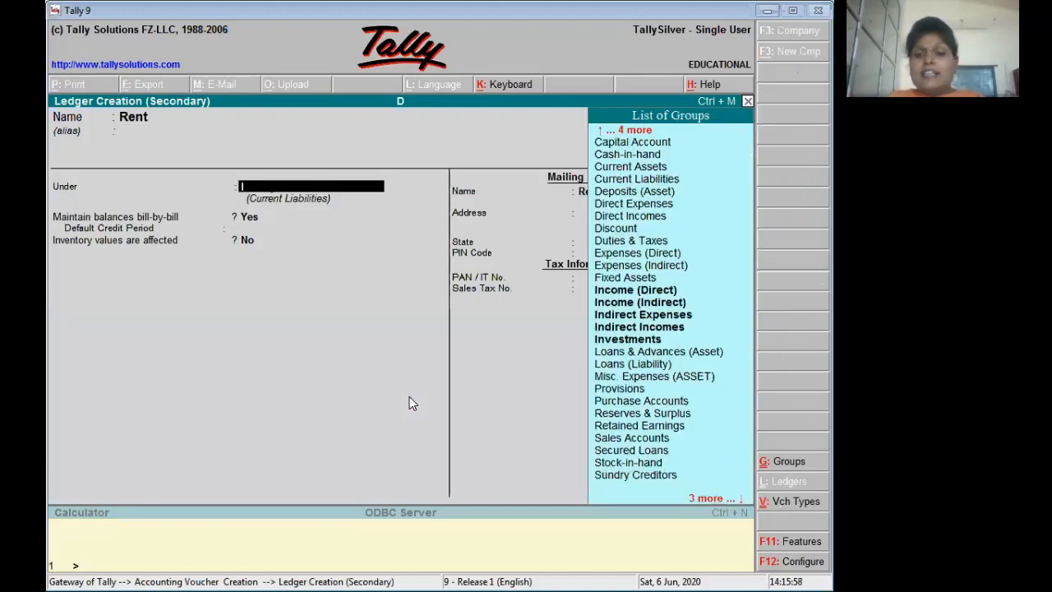
{"action": "key", "text": "Down"}
{"action": "key", "text": "Down"}
{"action": "key", "text": "Down"}
{"action": "key", "text": "Return"}
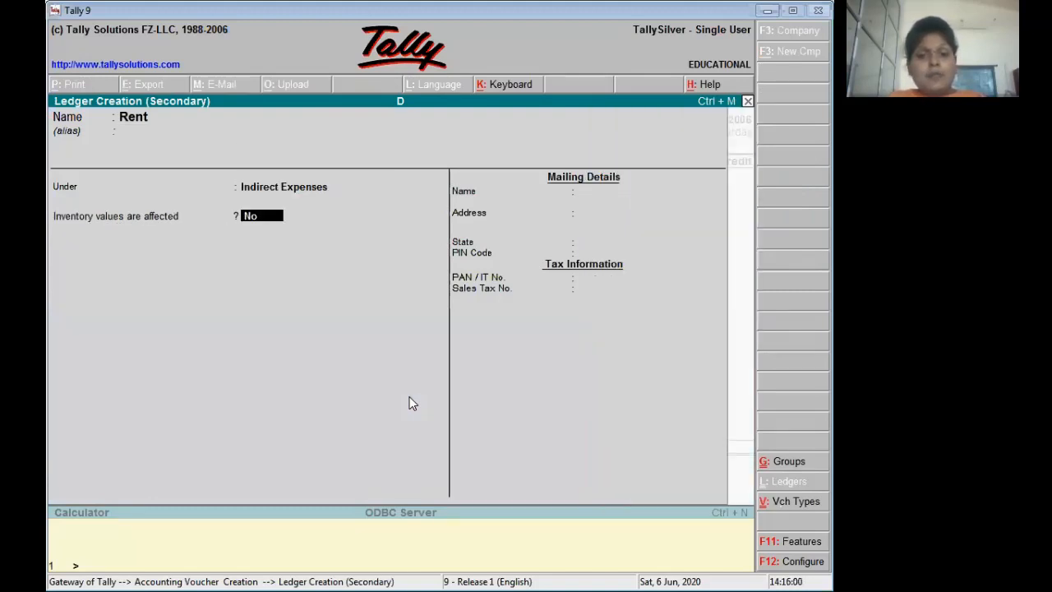
{"action": "key", "text": "Return"}
{"action": "key", "text": "Return"}
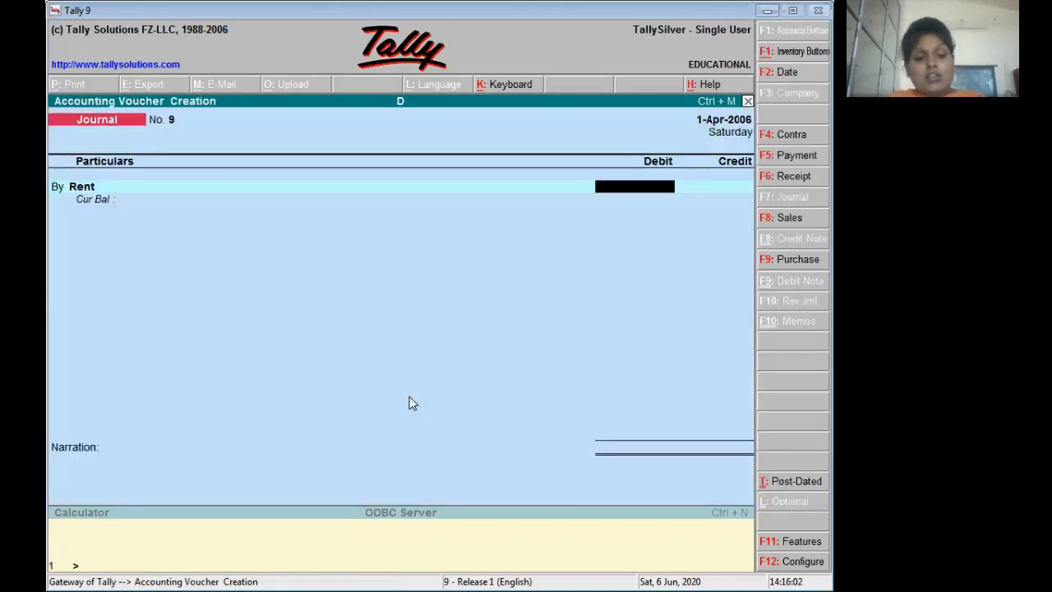
Step: Debit Rent with 500, credit Cash with 500.00, and accept the journal voucher without a narration
{"action": "type", "text": "50"}
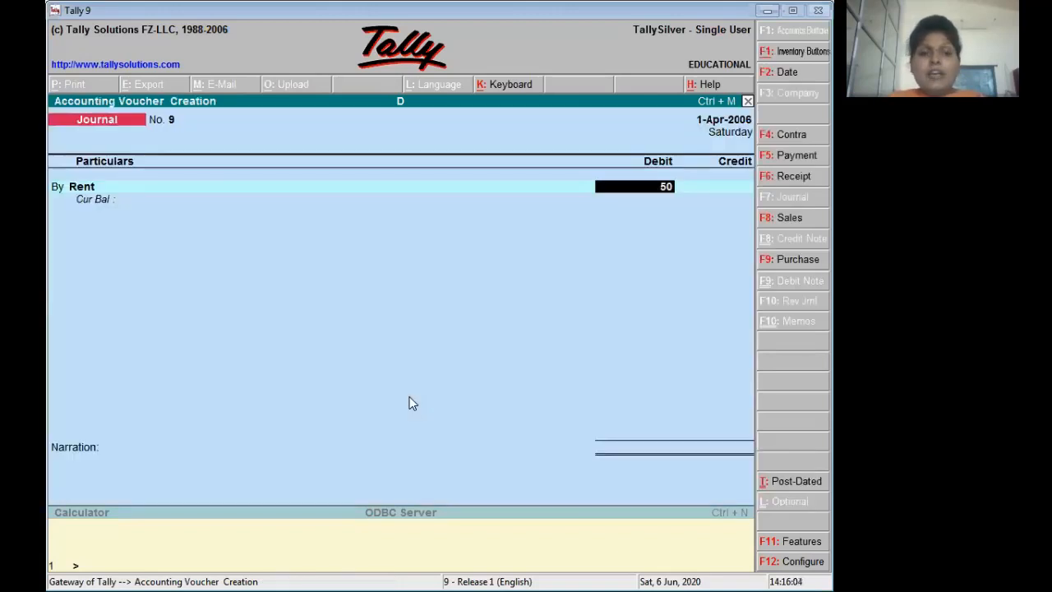
{"action": "type", "text": "0"}
{"action": "key", "text": "Return"}
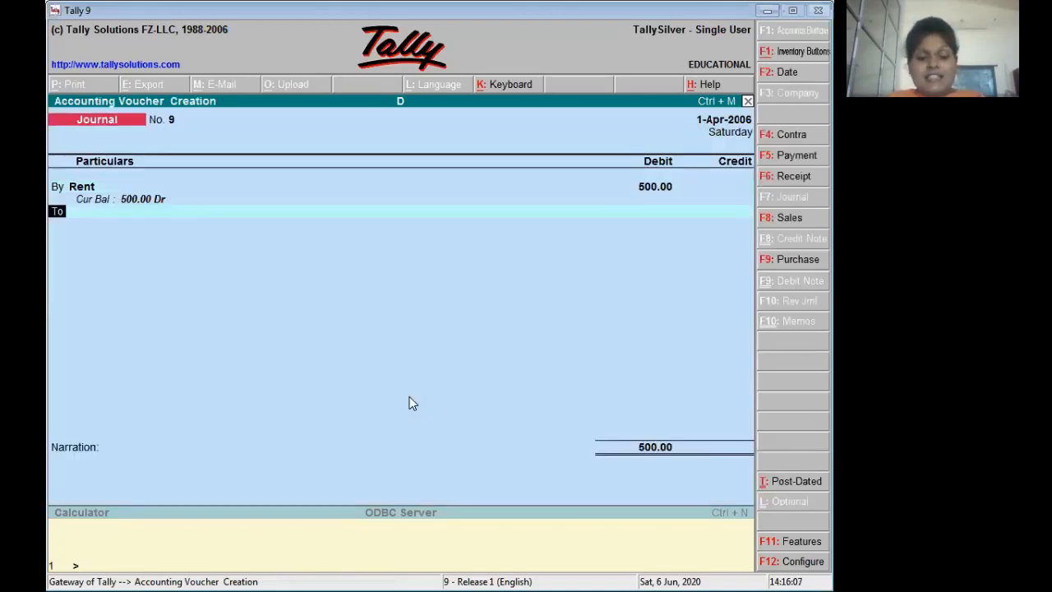
{"action": "type", "text": "C"}
{"action": "key", "text": "Return"}
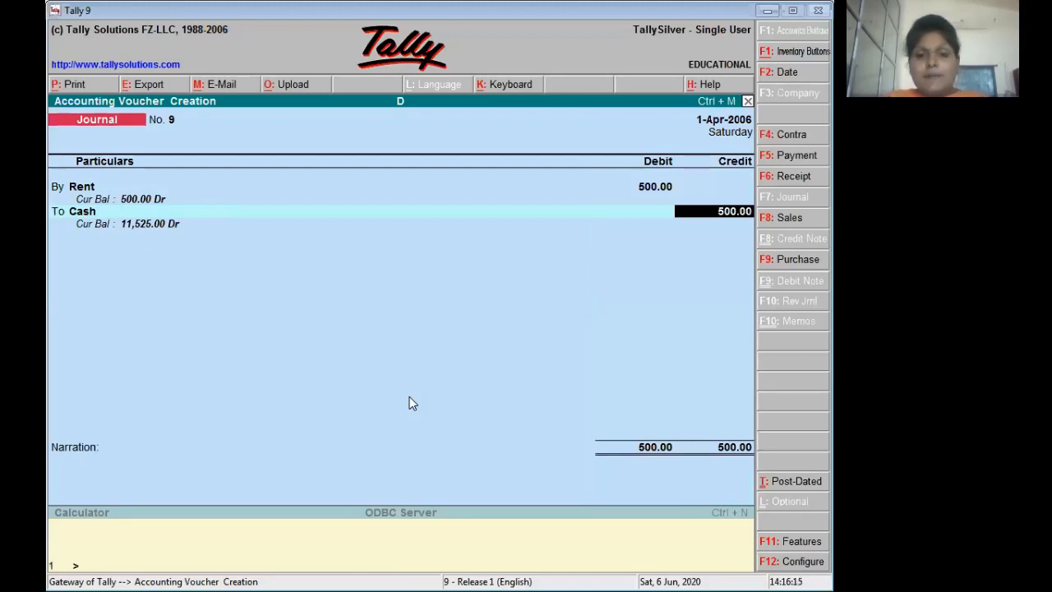
{"action": "key", "text": "Return"}
{"action": "key", "text": "Return"}
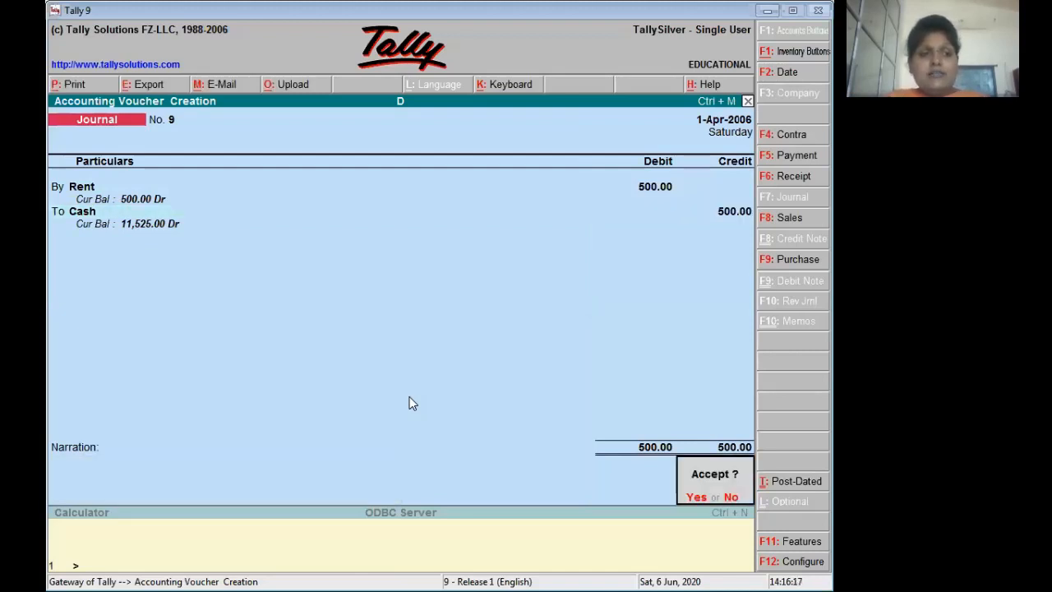
{"action": "key", "text": "Return"}
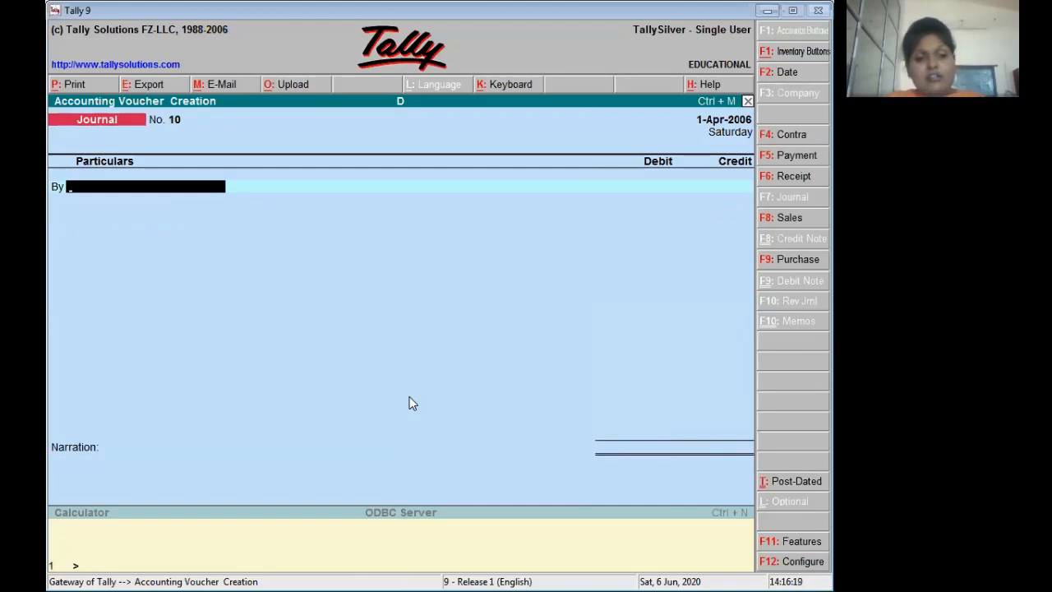
Step: Check the salaries entry on the PowerPoint slide, return to Tally, and create a Salary ledger under Indirect Expenses for the debit line
{"action": "key", "text": "alt+Tab"}
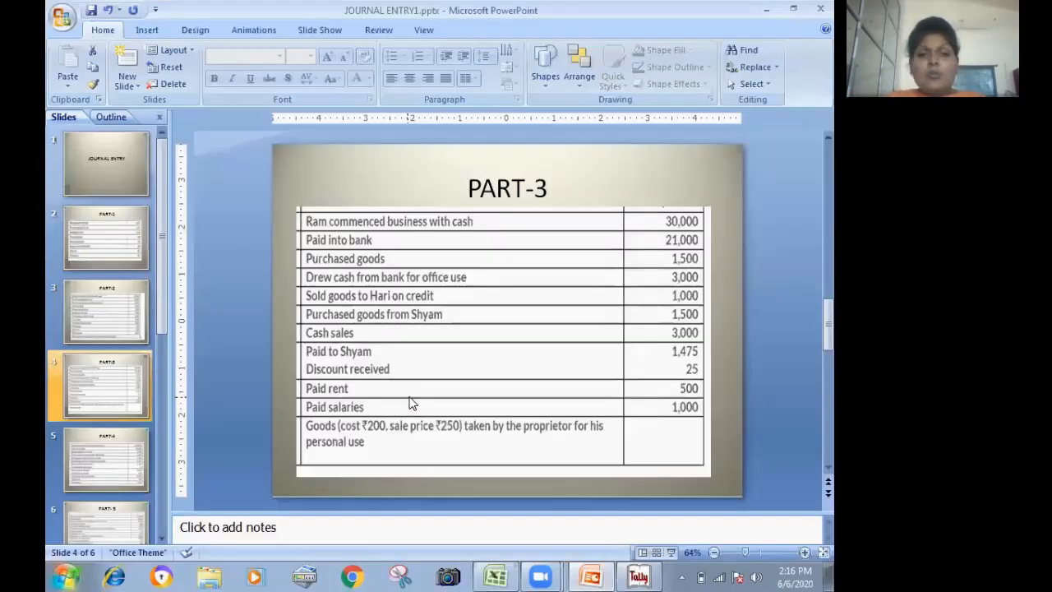
{"action": "key", "text": "alt+Tab"}
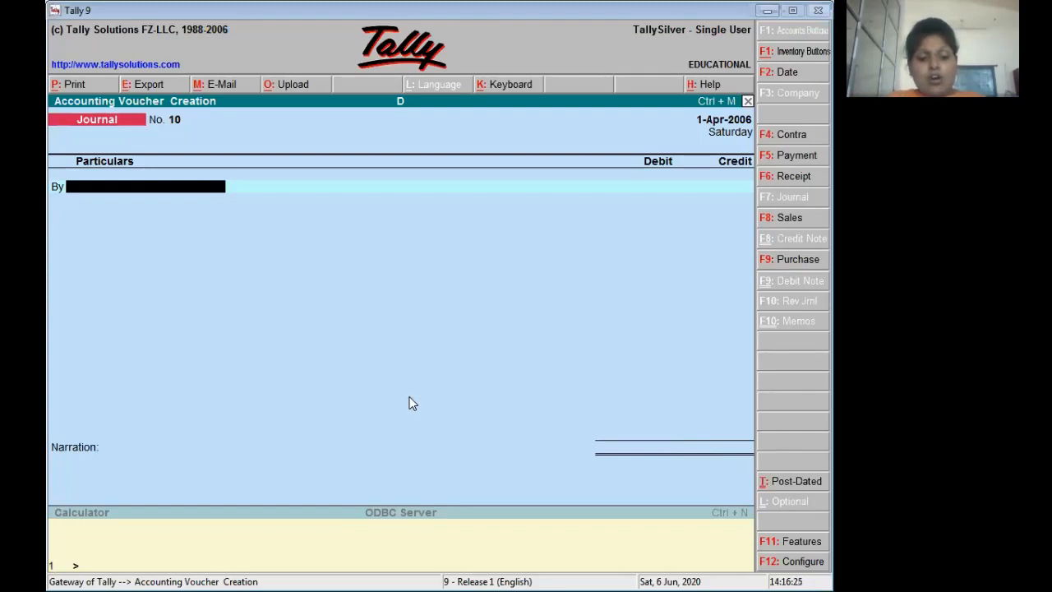
{"action": "key", "text": "alt+c"}
{"action": "type", "text": "Salar"}
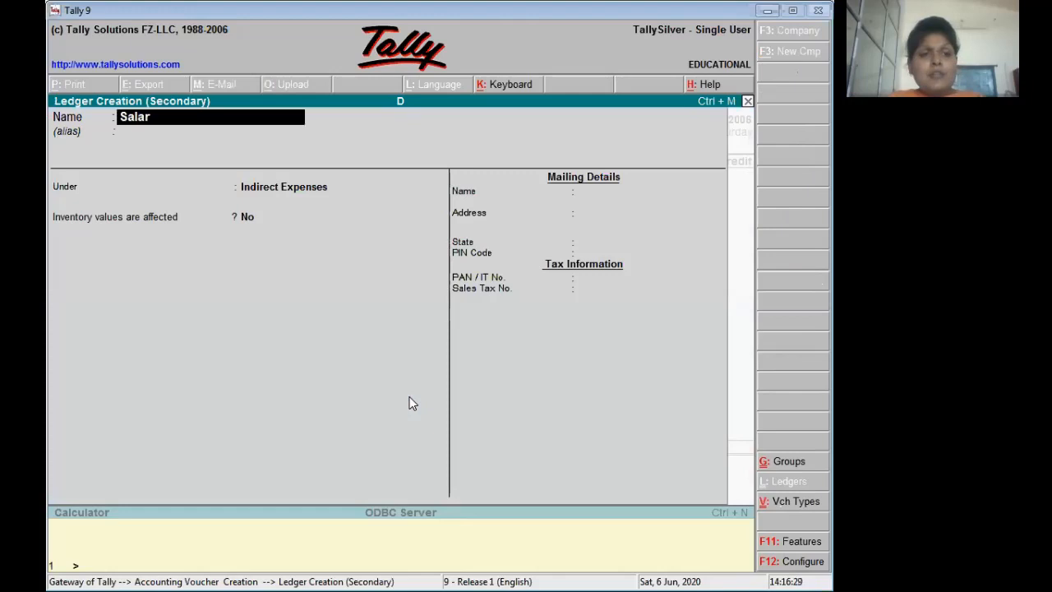
{"action": "type", "text": "y"}
{"action": "key", "text": "Return"}
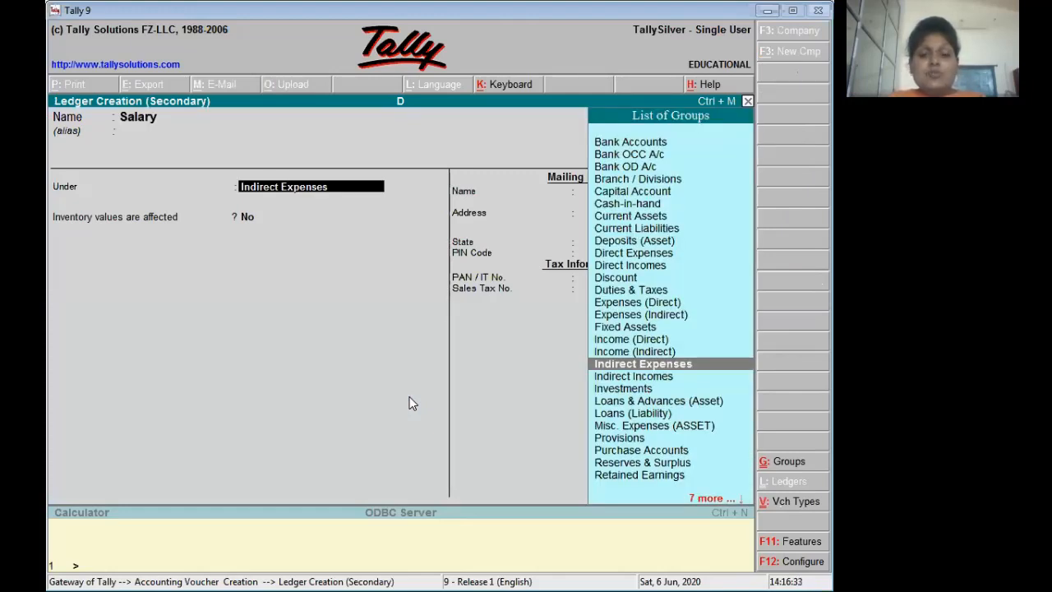
{"action": "key", "text": "ctrl+a"}
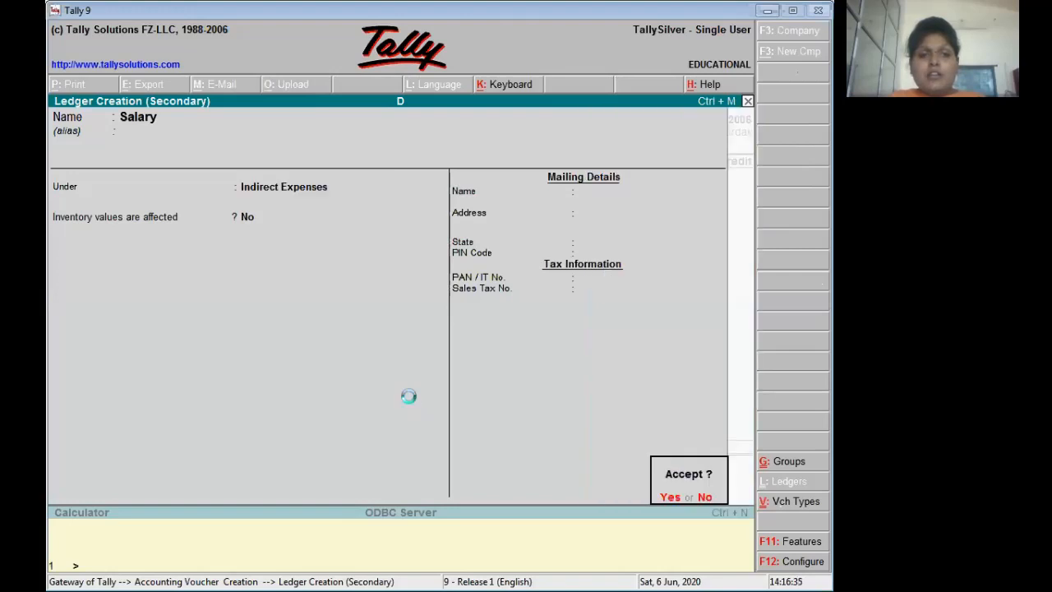
Step: Debit Salary with 1000, credit Cash with 1,000.00, accept the voucher, and switch to the PowerPoint slide for the remaining transaction
{"action": "type", "text": "1000"}
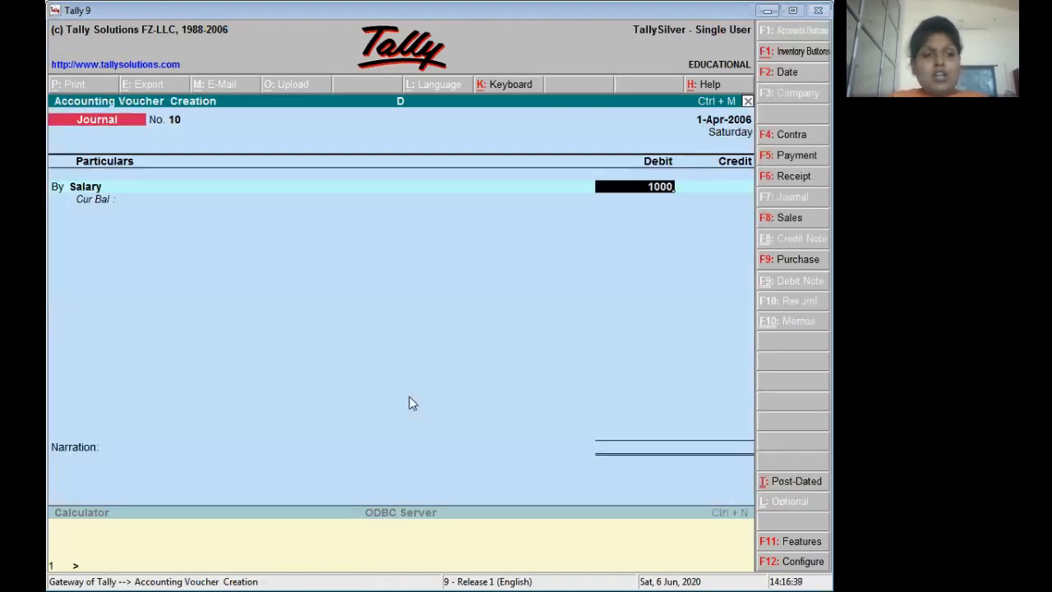
{"action": "key", "text": "Return"}
{"action": "key", "text": "Return"}
{"action": "type", "text": "C"}
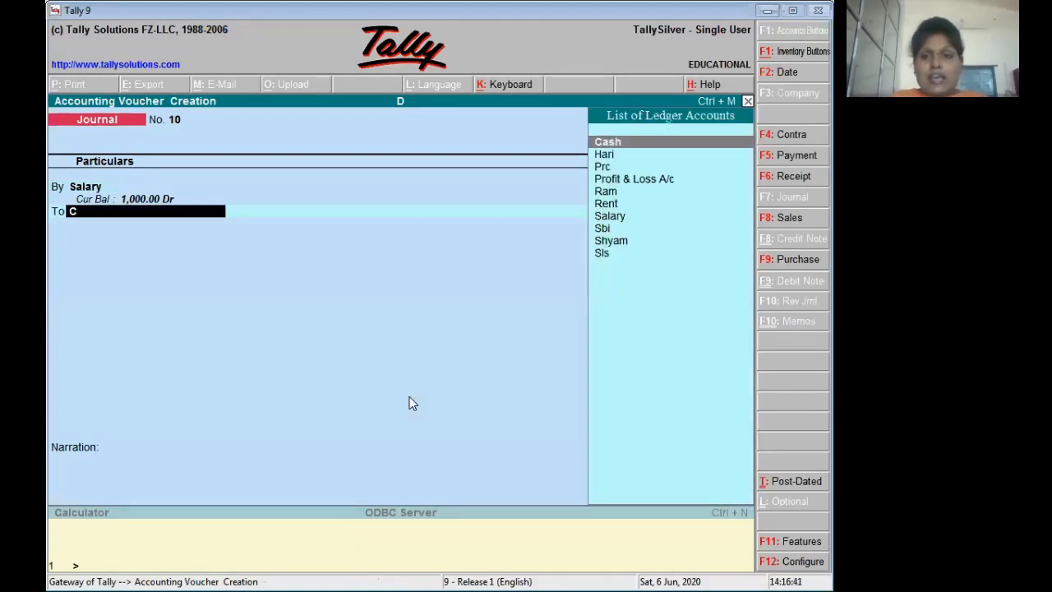
{"action": "key", "text": "Return"}
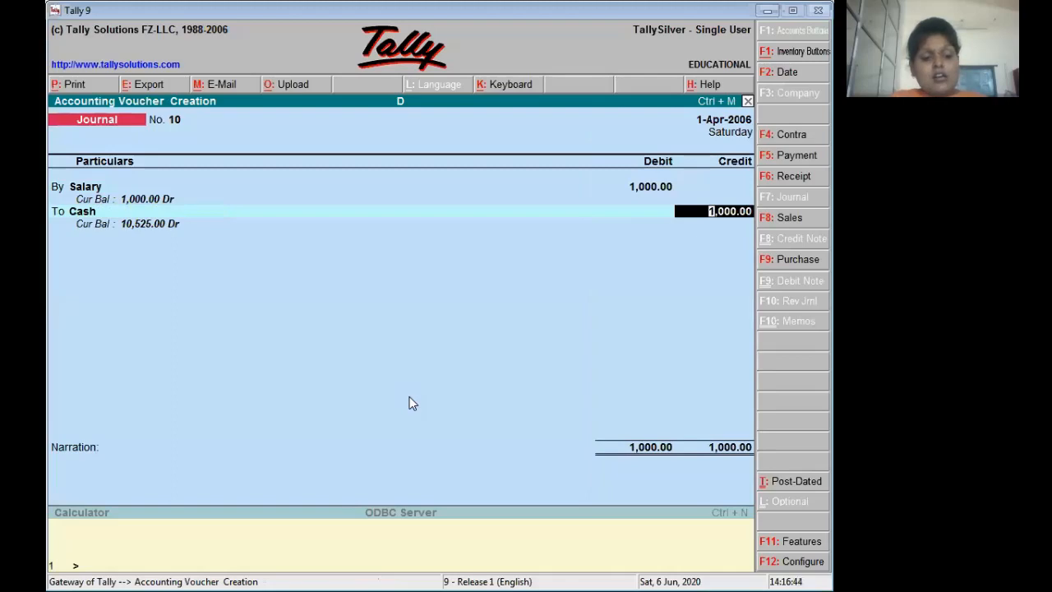
{"action": "key", "text": "ctrl+a"}
{"action": "key", "text": "alt+Tab"}
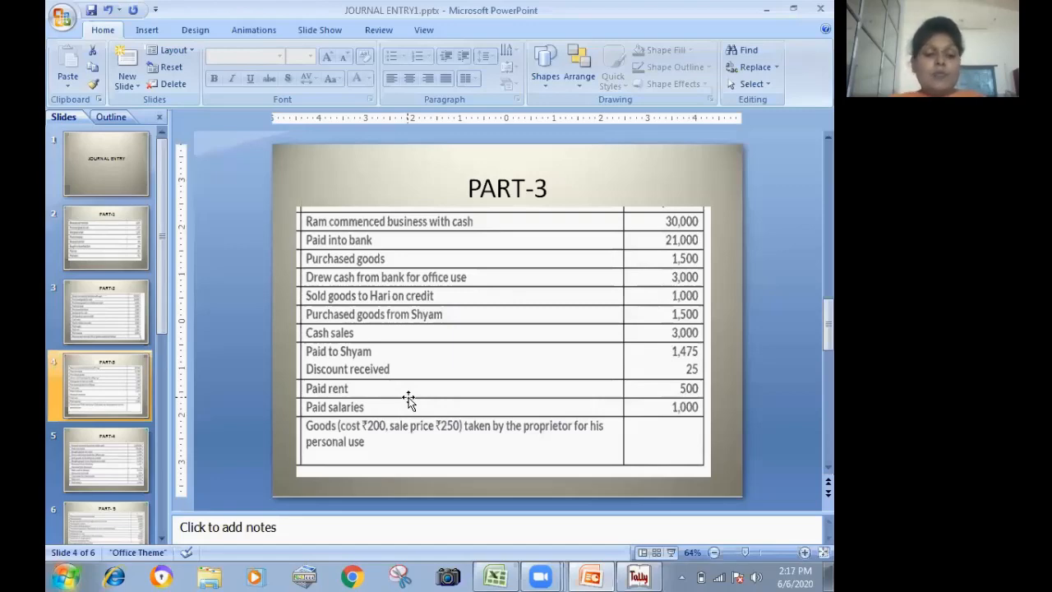
Step: Switch to Tally and create a ledger named Drowing Acc under Indirect Expenses for the debit line, with no alias and inventory values unaffected
{"action": "key", "text": "alt+Tab"}
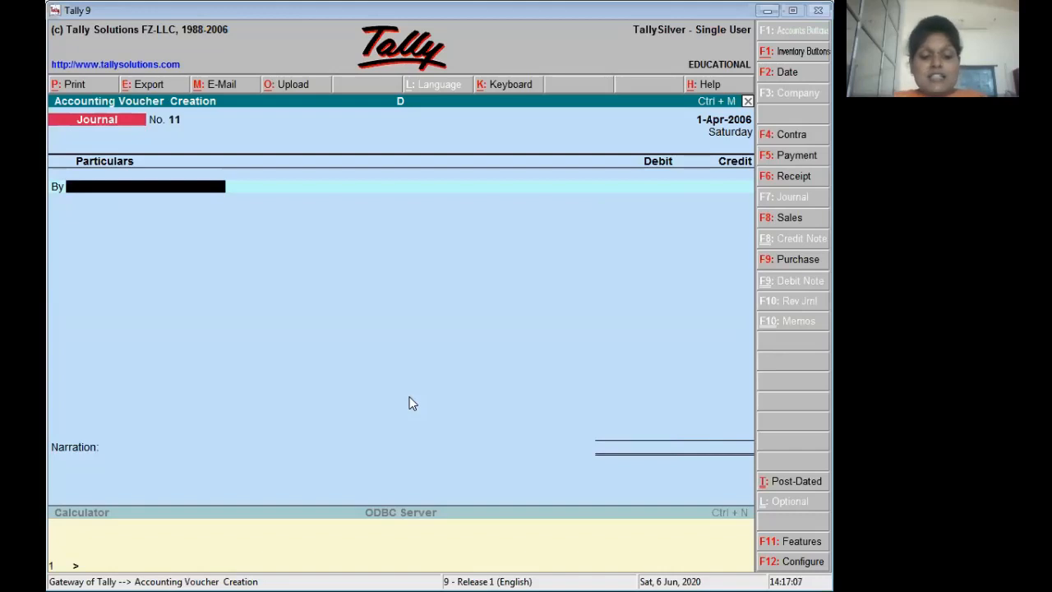
{"action": "key", "text": "alt+c"}
{"action": "type", "text": "Drowing Acc"}
{"action": "key", "text": "Return"}
{"action": "key", "text": "Return"}
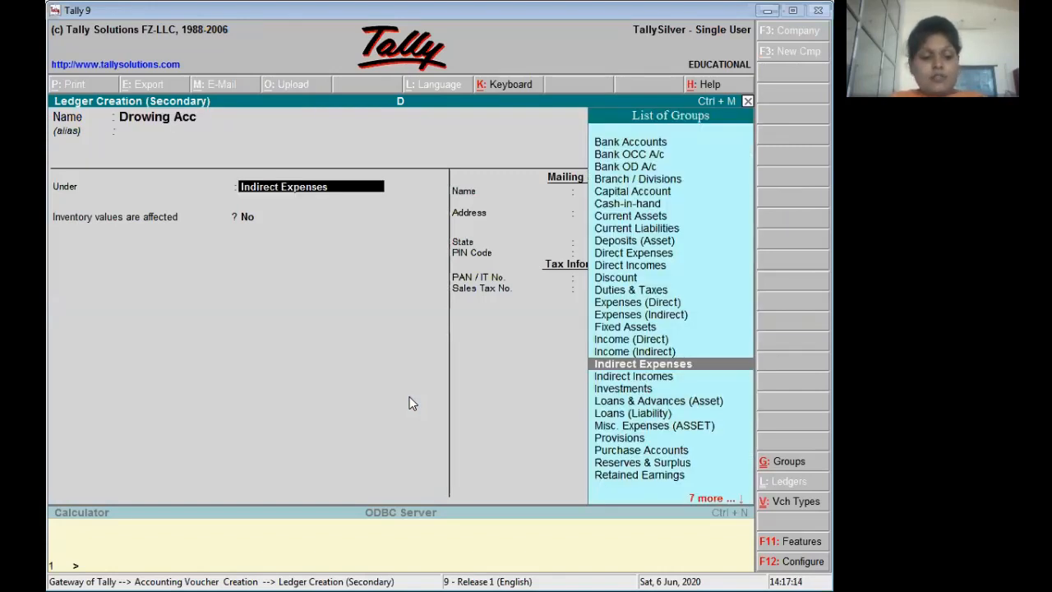
{"action": "key", "text": "Return"}
{"action": "key", "text": "Return"}
{"action": "key", "text": "Return"}
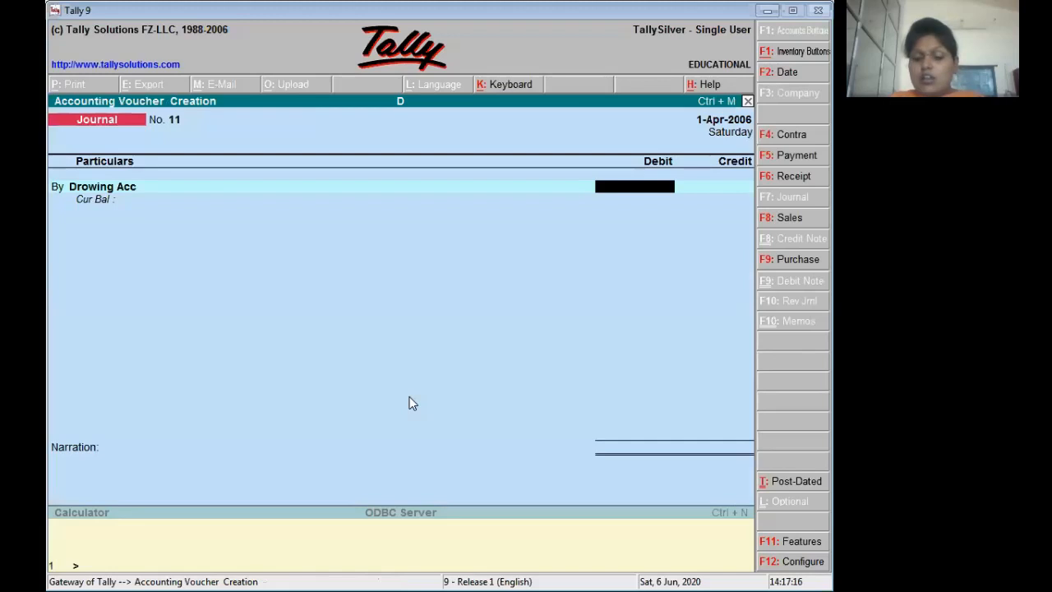
Step: Debit Drowing Acc with 200, credit Prc with 200.00 without inventory allocations, and accept the journal voucher without a narration
{"action": "type", "text": "2"}
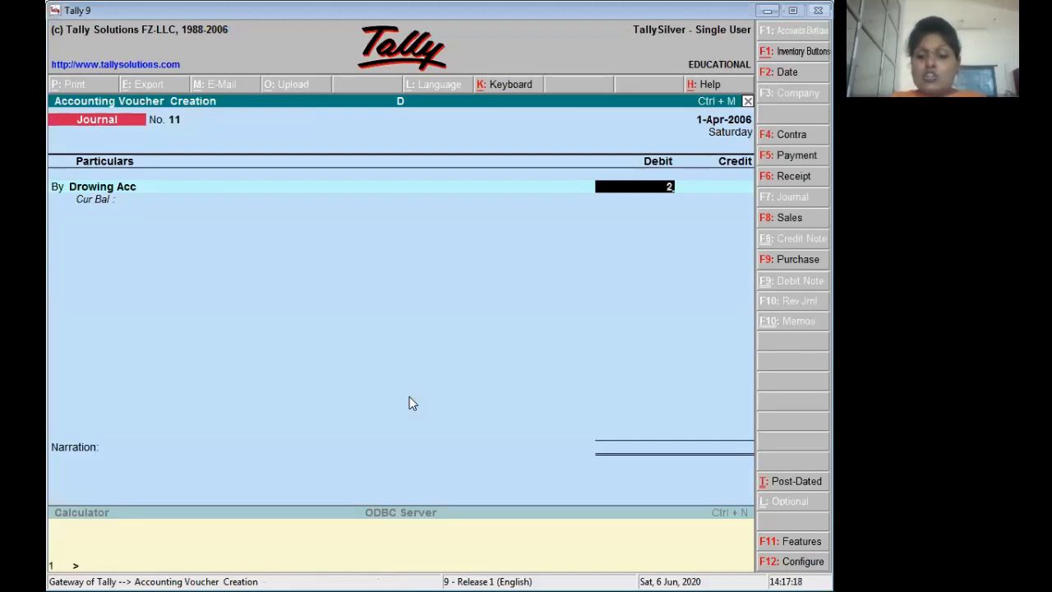
{"action": "type", "text": "00"}
{"action": "key", "text": "Return"}
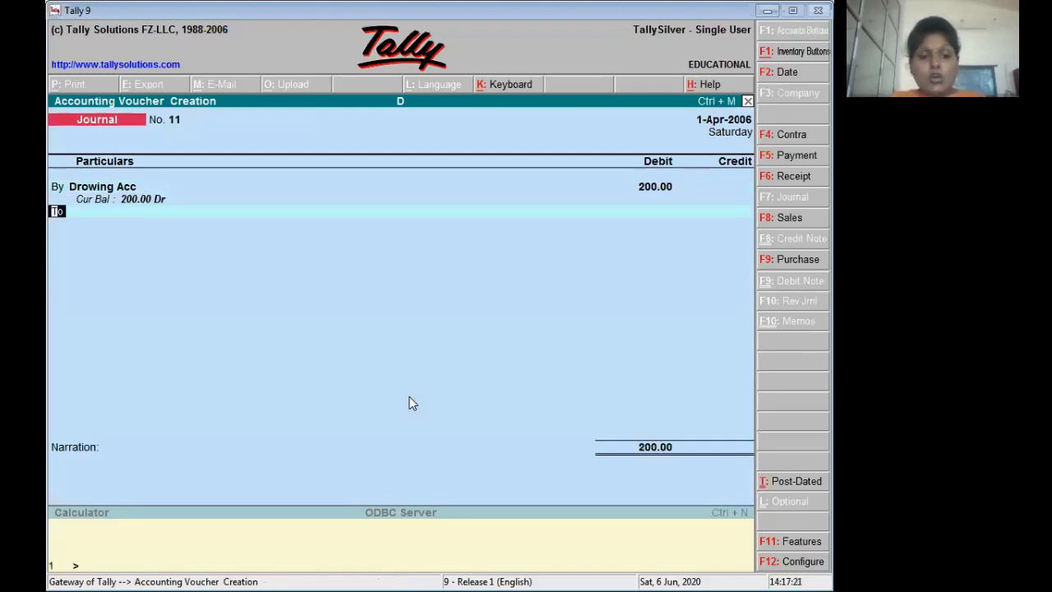
{"action": "key", "text": "Return"}
{"action": "type", "text": "P"}
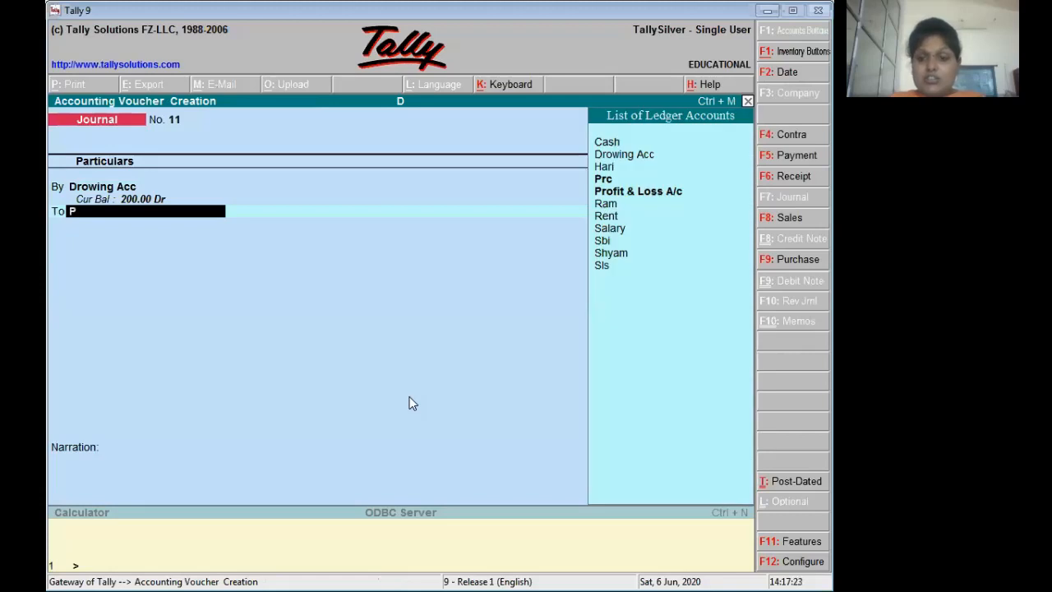
{"action": "key", "text": "Down"}
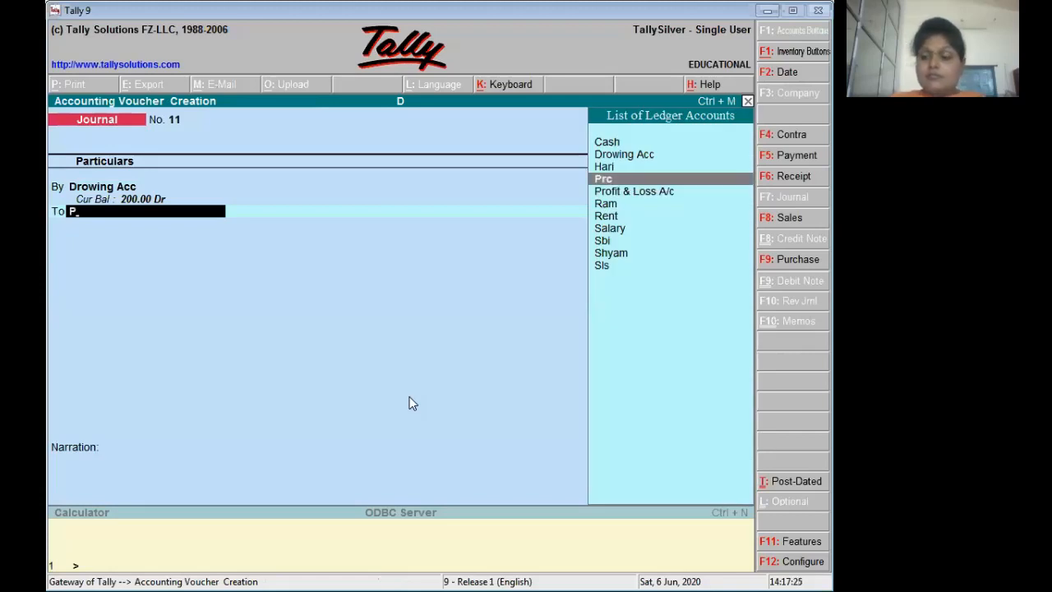
{"action": "key", "text": "Return"}
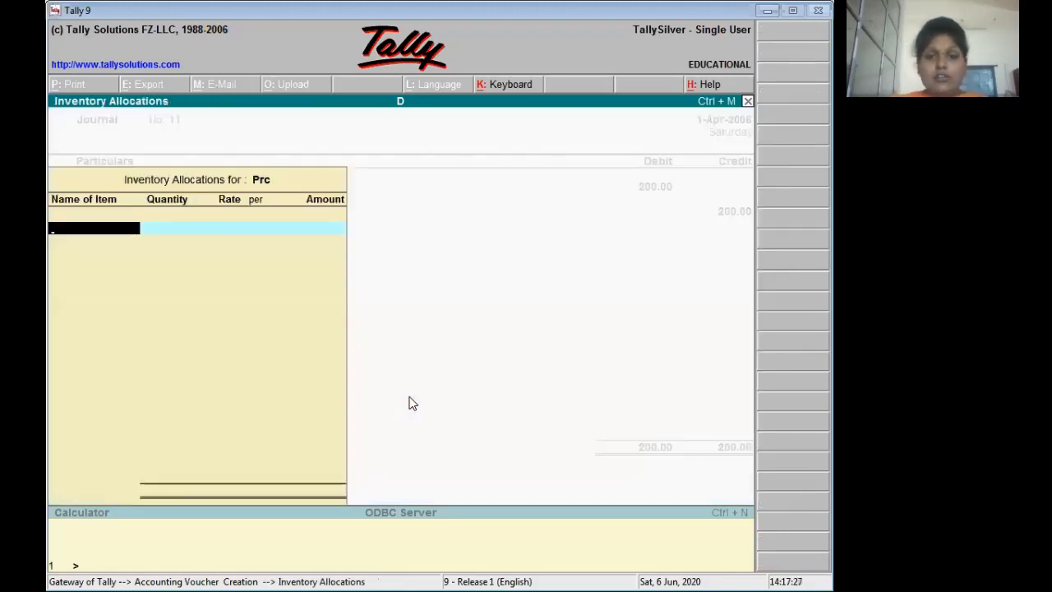
{"action": "key", "text": "Return"}
{"action": "key", "text": "Return"}
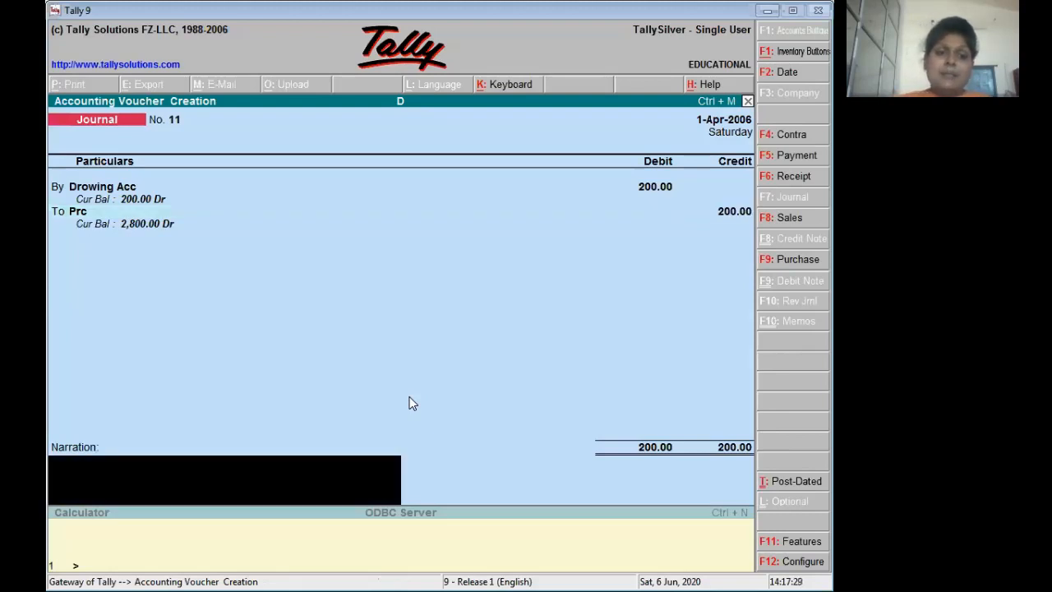
{"action": "key", "text": "Return"}
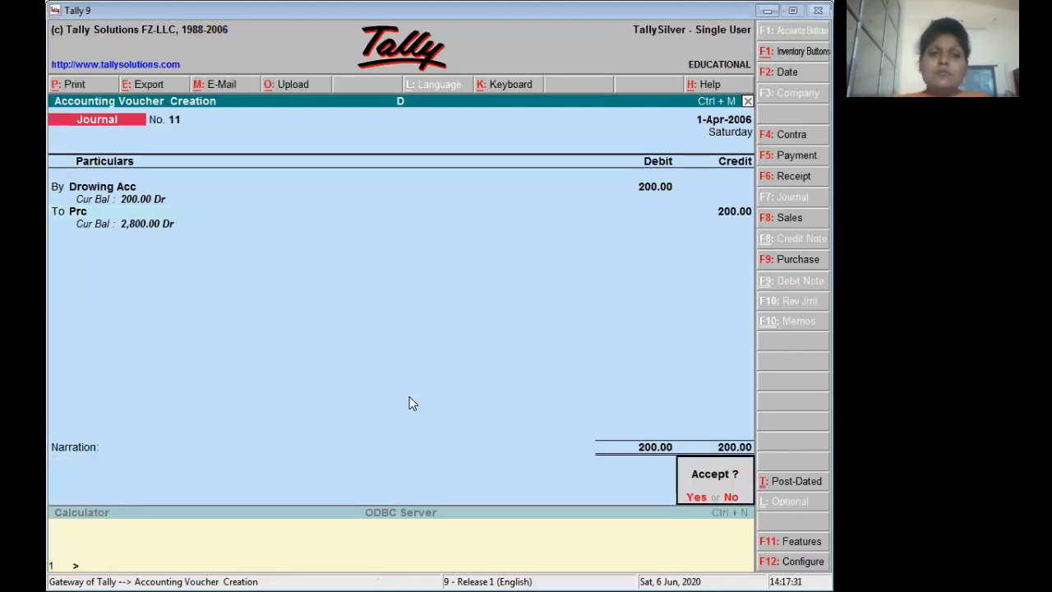
{"action": "key", "text": "Return"}
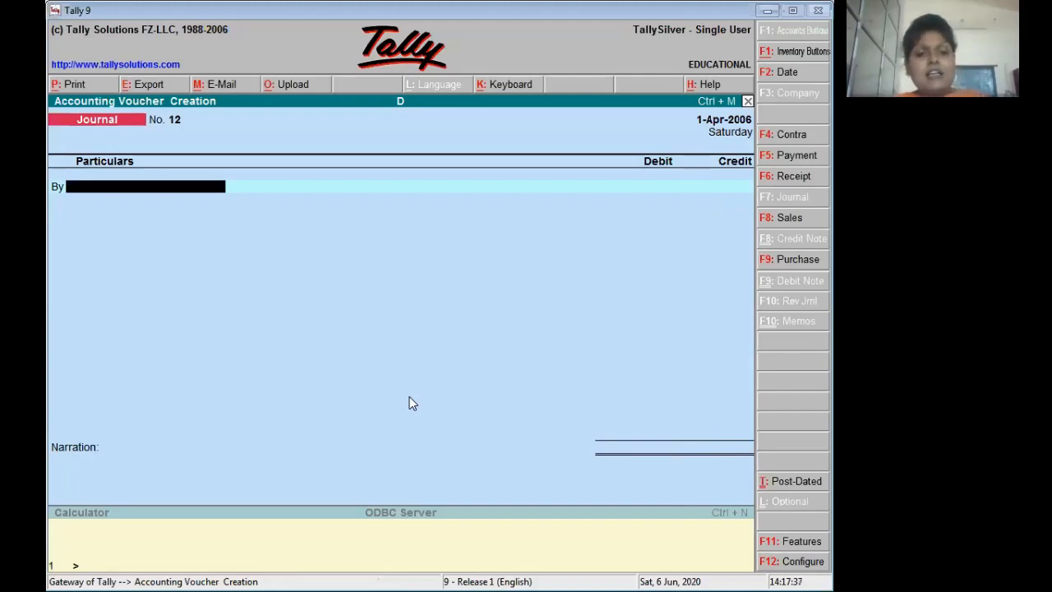
Step: Check the PowerPoint slide for remaining transactions, return to Tally, and leave voucher entry to display the Day Book
{"action": "key", "text": "alt+Tab"}
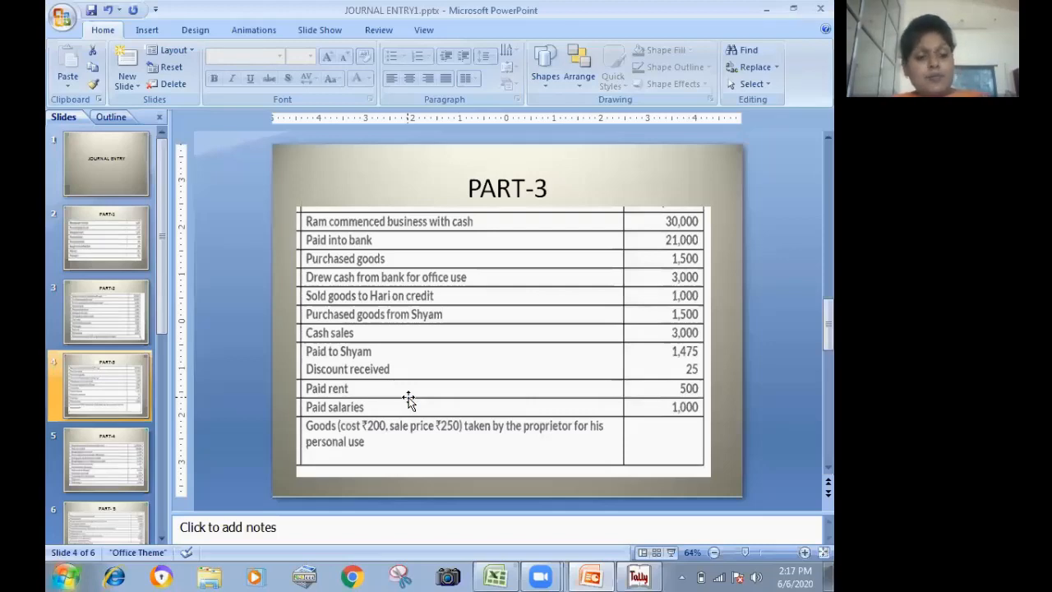
{"action": "key", "text": "alt+Tab"}
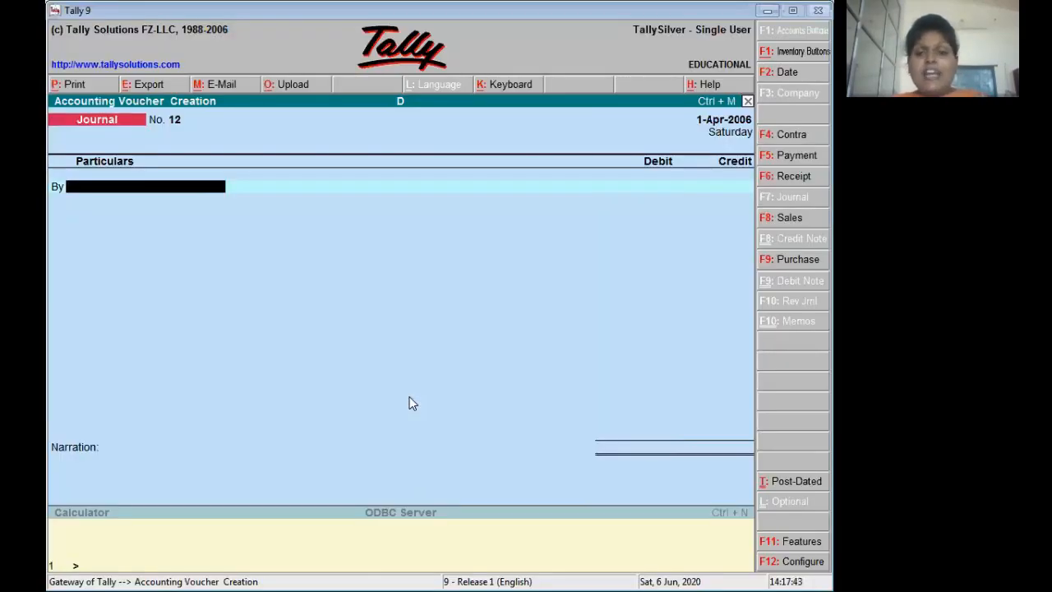
{"action": "key", "text": "Escape"}
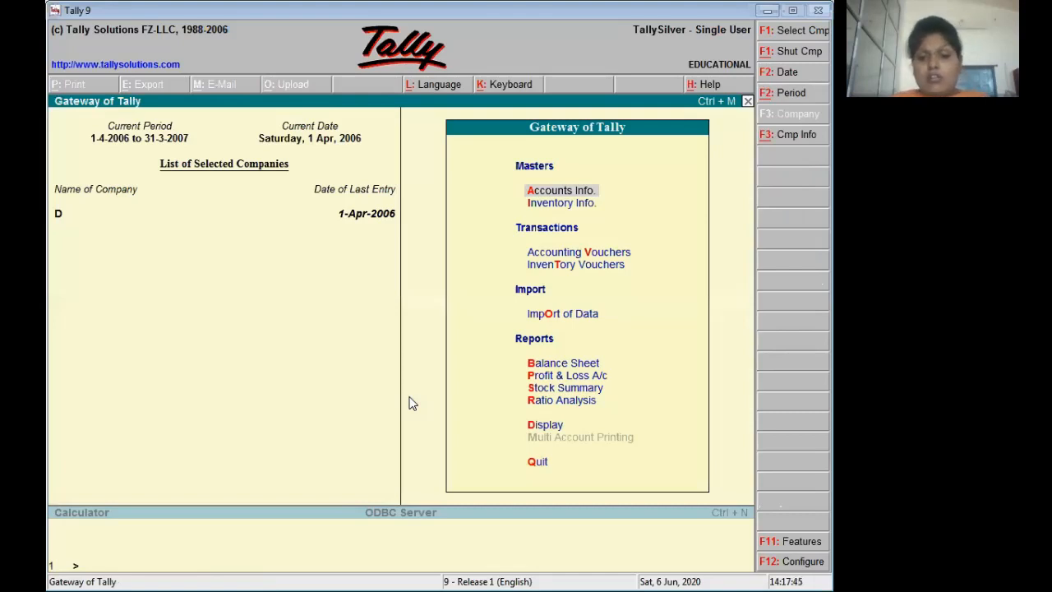
{"action": "key", "text": "d"}
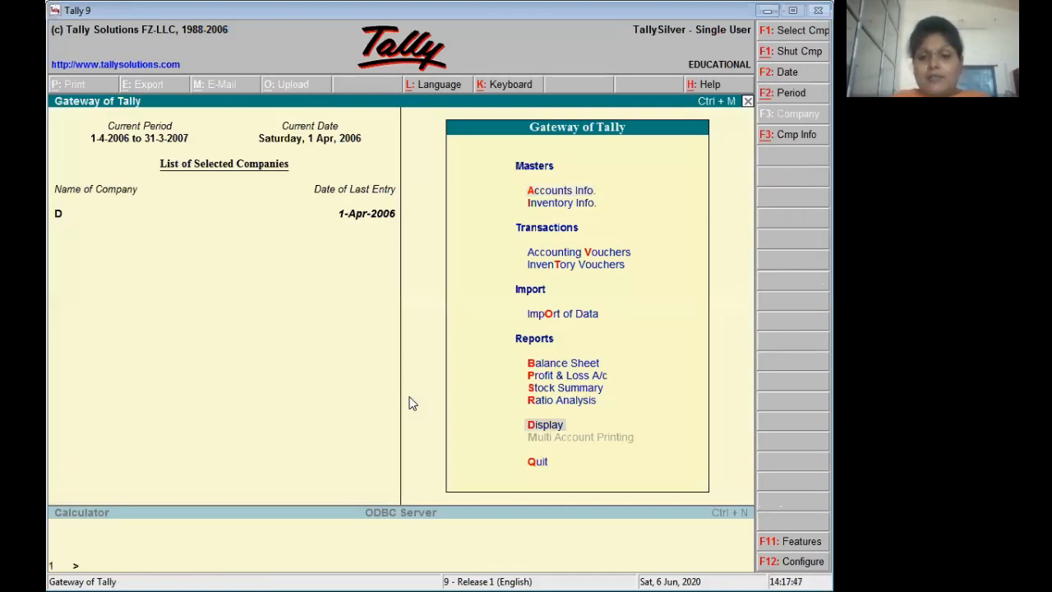
{"action": "key", "text": "Return"}
{"action": "key", "text": "Down"}
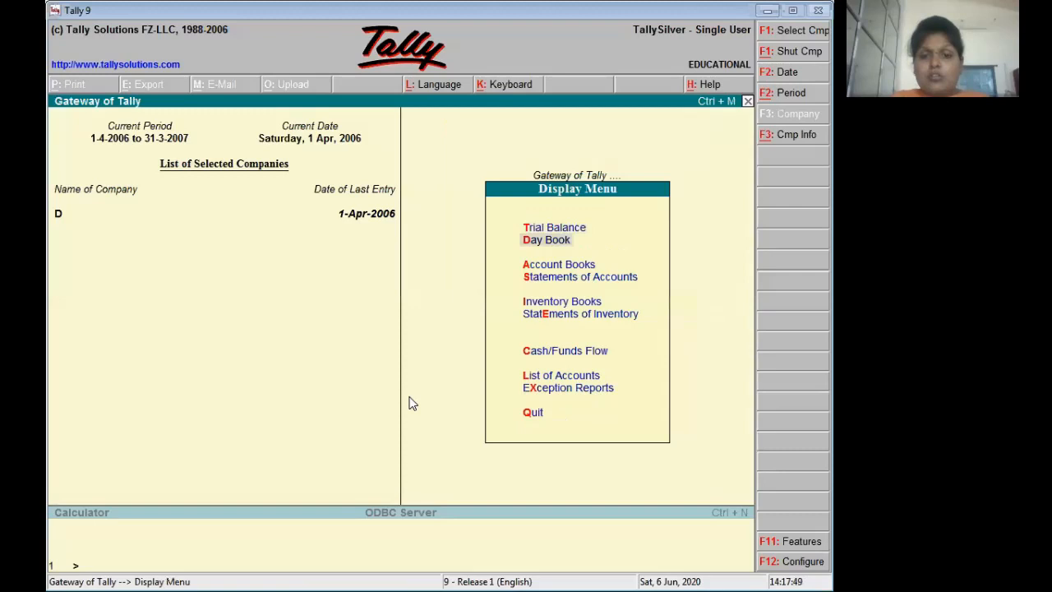
{"action": "key", "text": "Return"}
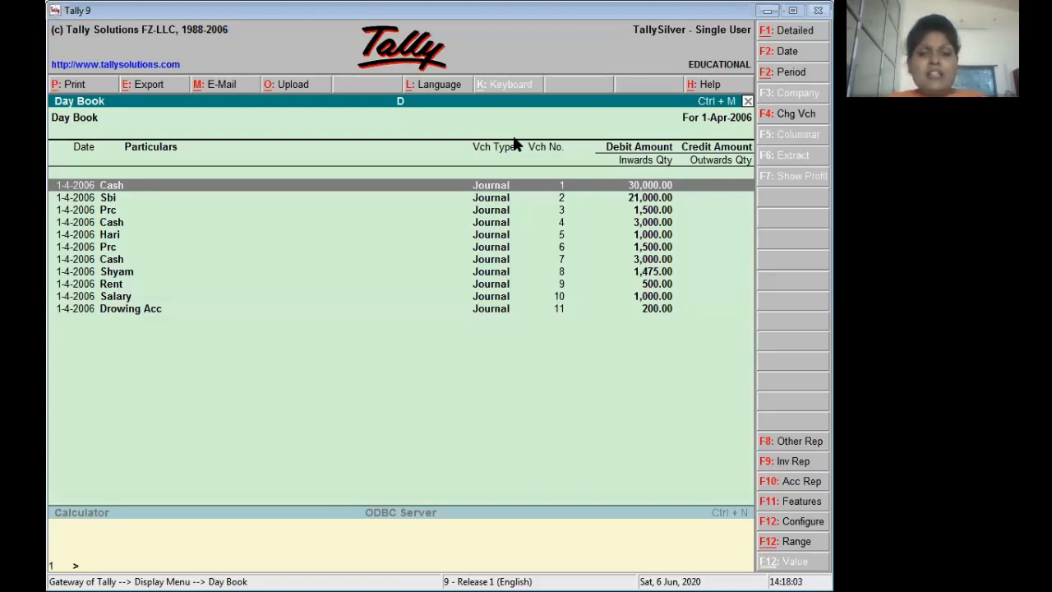
Step: Compare the Day Book's debit amounts with the transaction amounts on the PART-3 slide, switching between PowerPoint and Tally
{"action": "key", "text": "alt+Tab"}
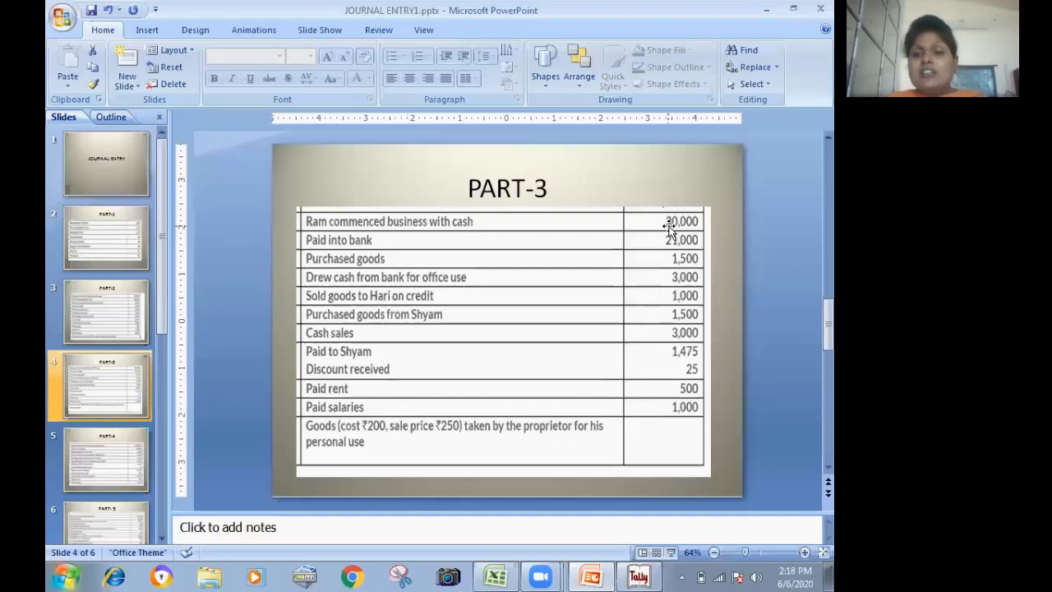
{"action": "key", "text": "alt+Tab"}
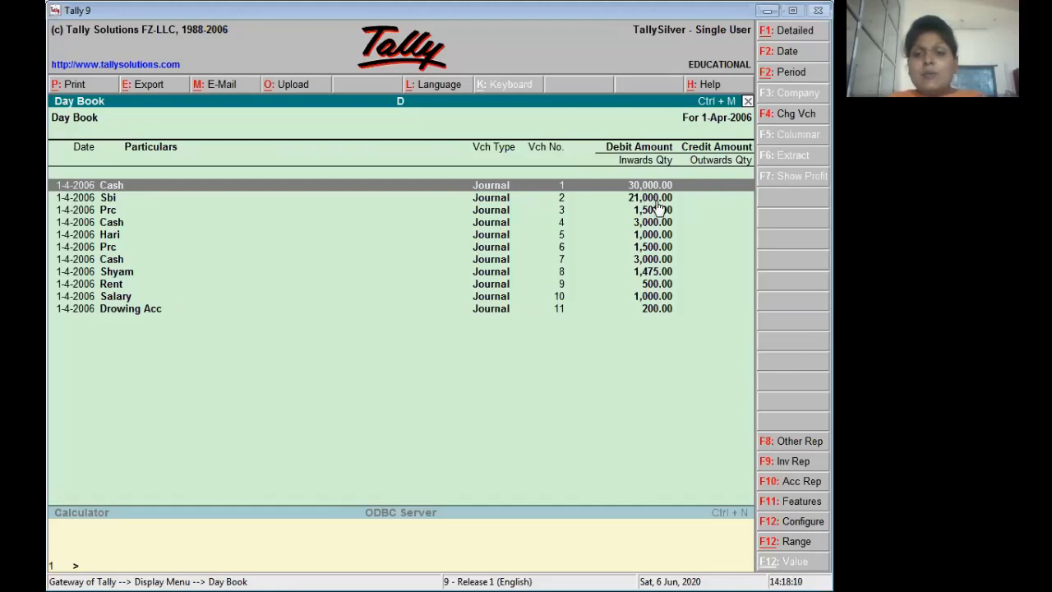
{"action": "key", "text": "alt+Tab"}
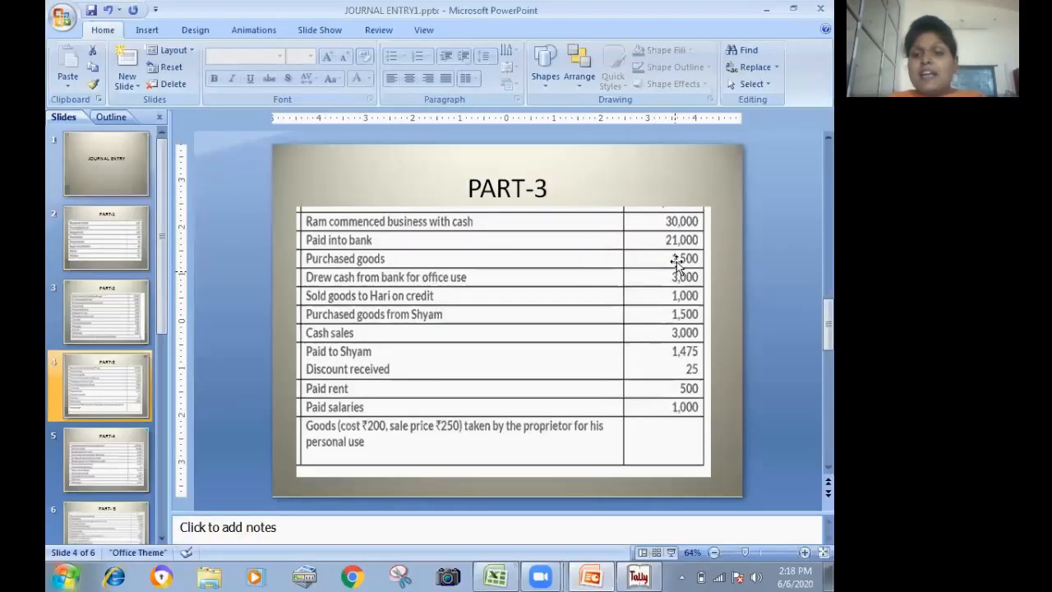
{"action": "key", "text": "alt+Tab"}
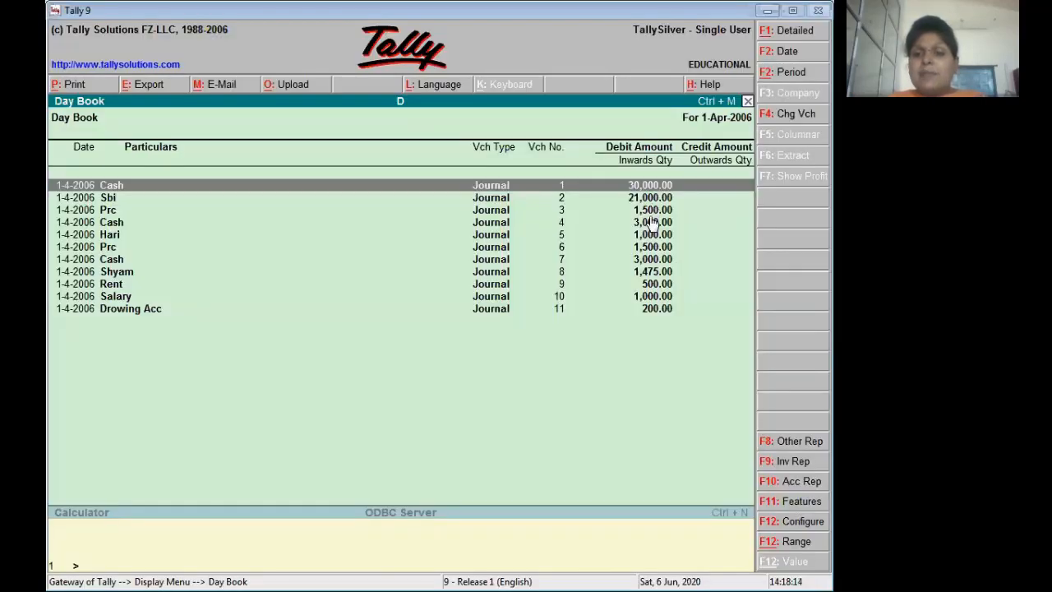
{"action": "key", "text": "alt+Tab"}
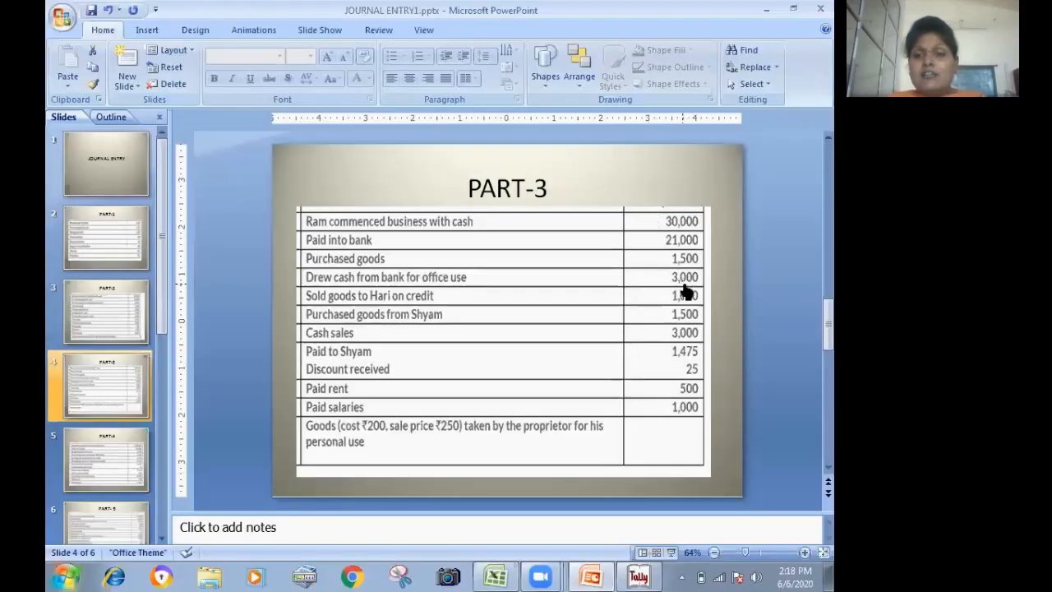
{"action": "key", "text": "alt+Tab"}
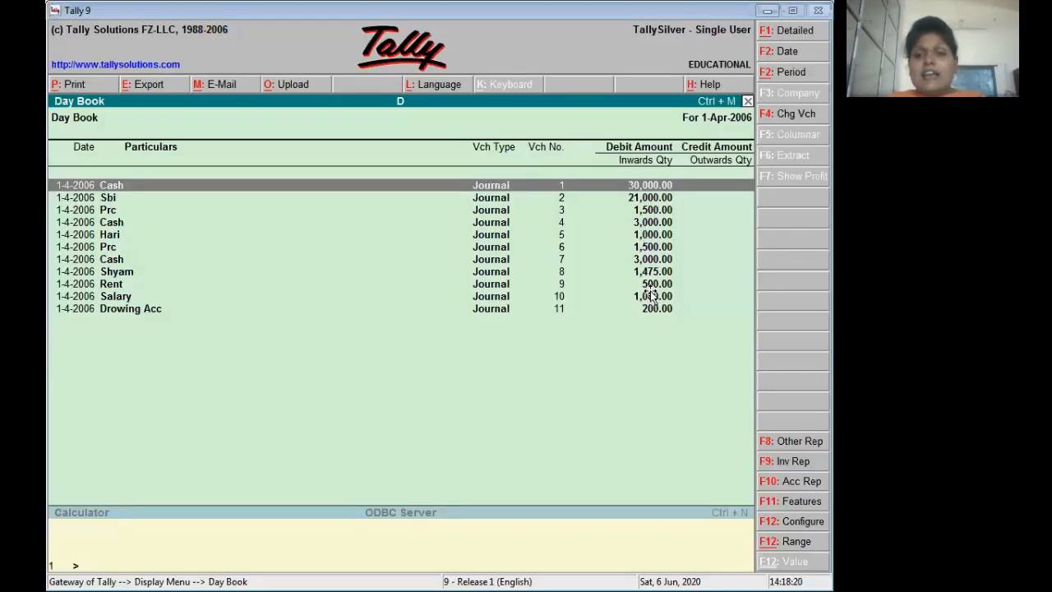
{"action": "key", "text": "alt+Tab"}
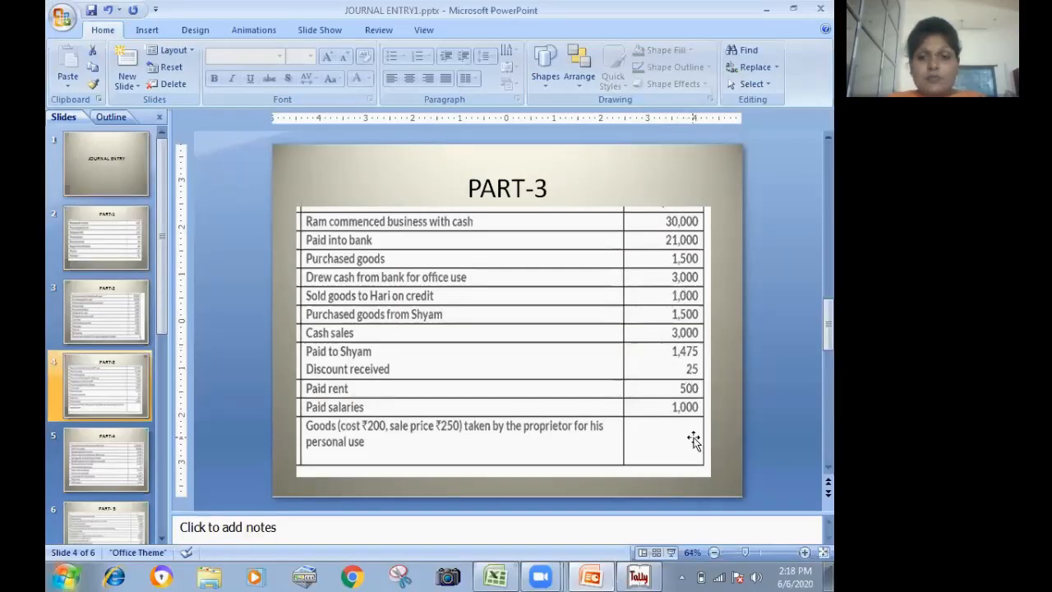
{"action": "key", "text": "alt+Tab"}
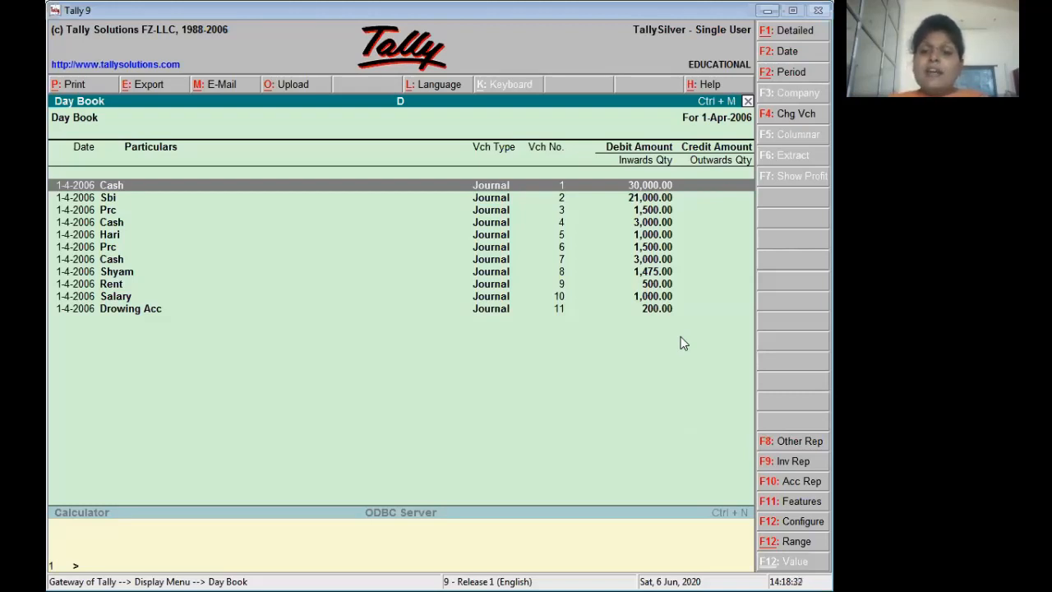
Step: Open journal voucher No. 4 from the Day Book to review its debit and credit lines, then close the voucher and the Day Book
{"action": "key", "text": "Down"}
{"action": "key", "text": "Down"}
{"action": "key", "text": "Down"}
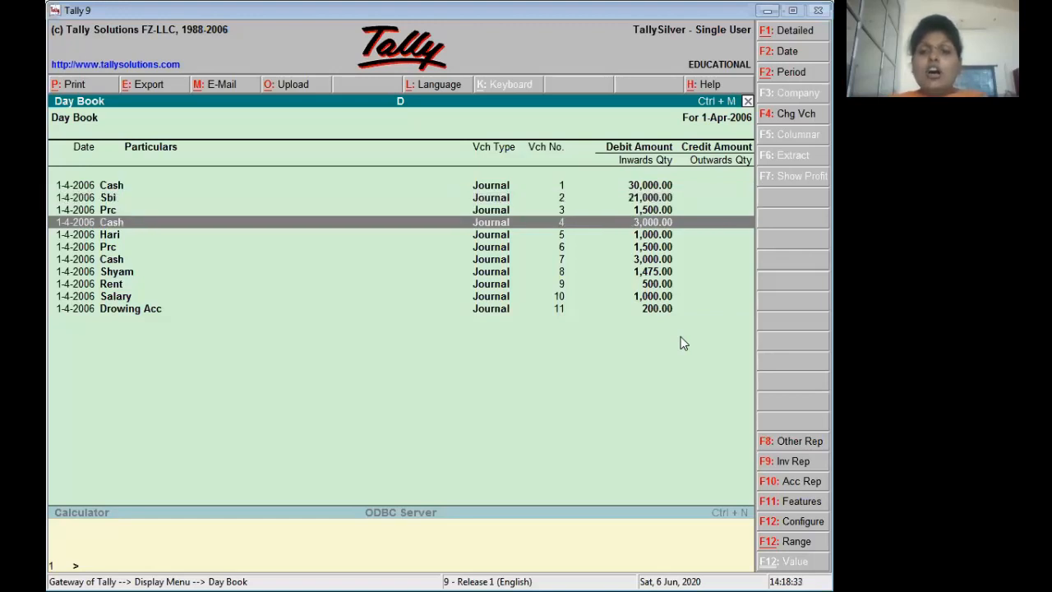
{"action": "key", "text": "Return"}
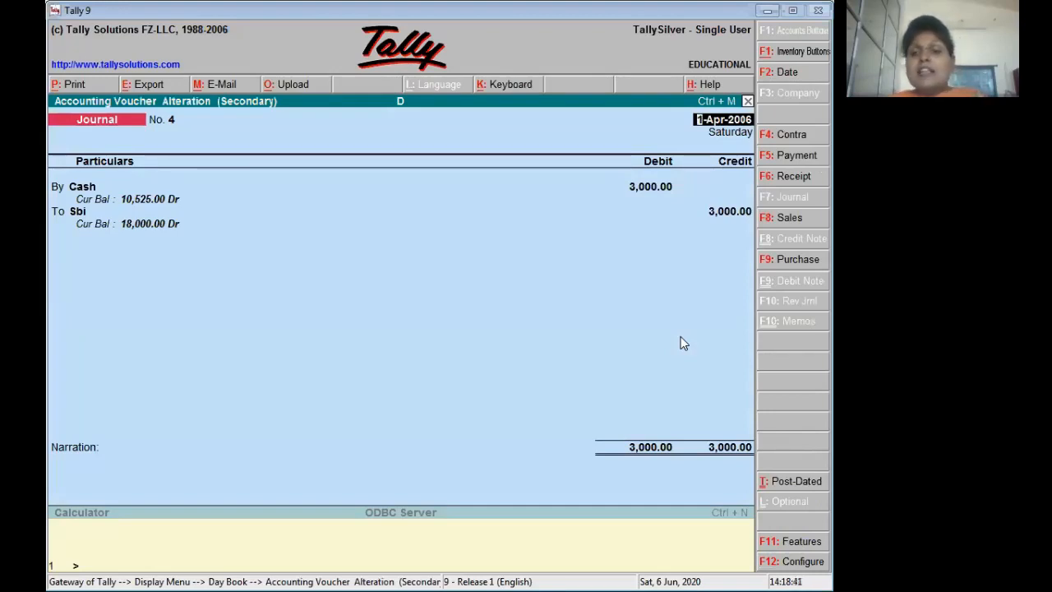
{"action": "key", "text": "Escape"}
{"action": "key", "text": "Escape"}
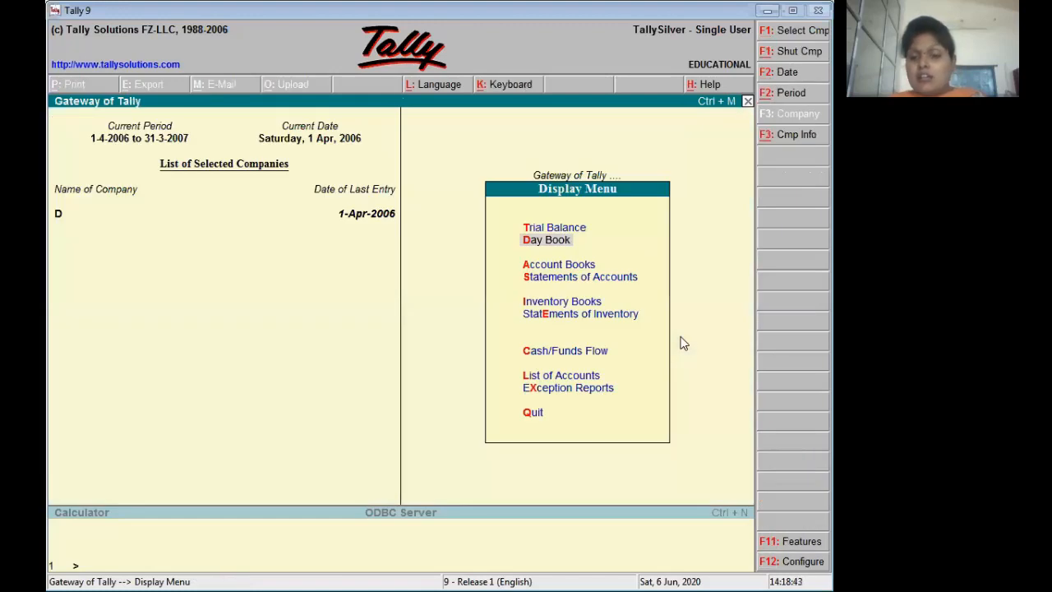
Step: View the company's Profit & Loss A/c report from the Gateway of Tally, then close it
{"action": "key", "text": "Escape"}
{"action": "key", "text": "Up"}
{"action": "key", "text": "Up"}
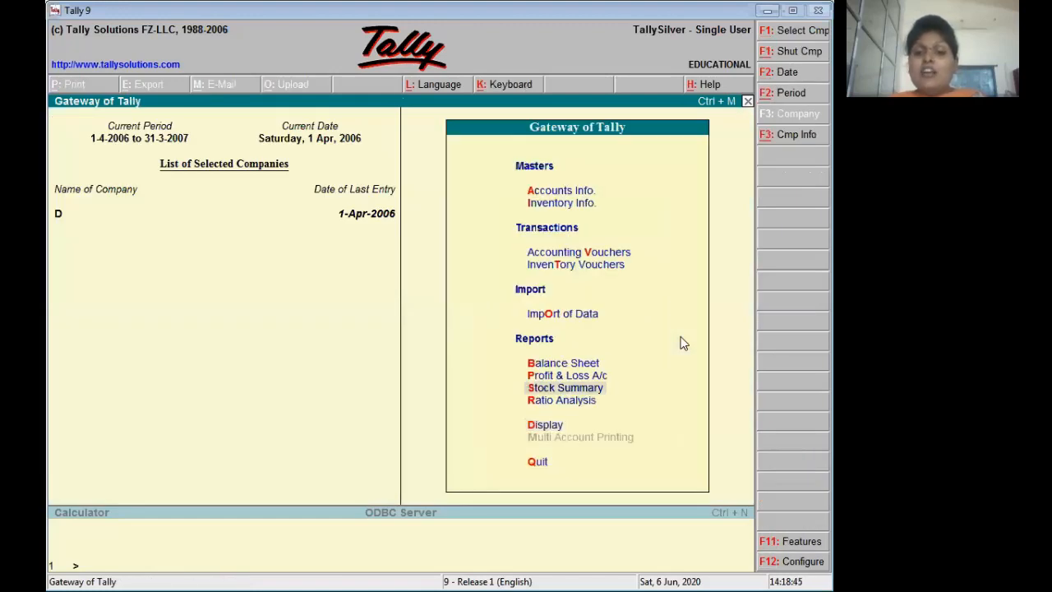
{"action": "key", "text": "Up"}
{"action": "key", "text": "Return"}
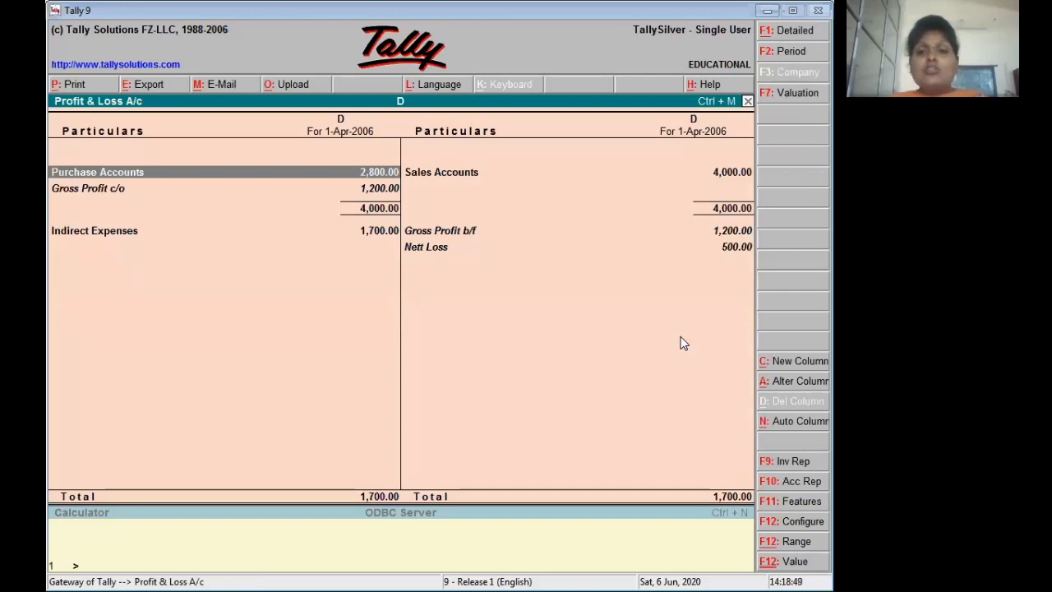
{"action": "key", "text": "Escape"}
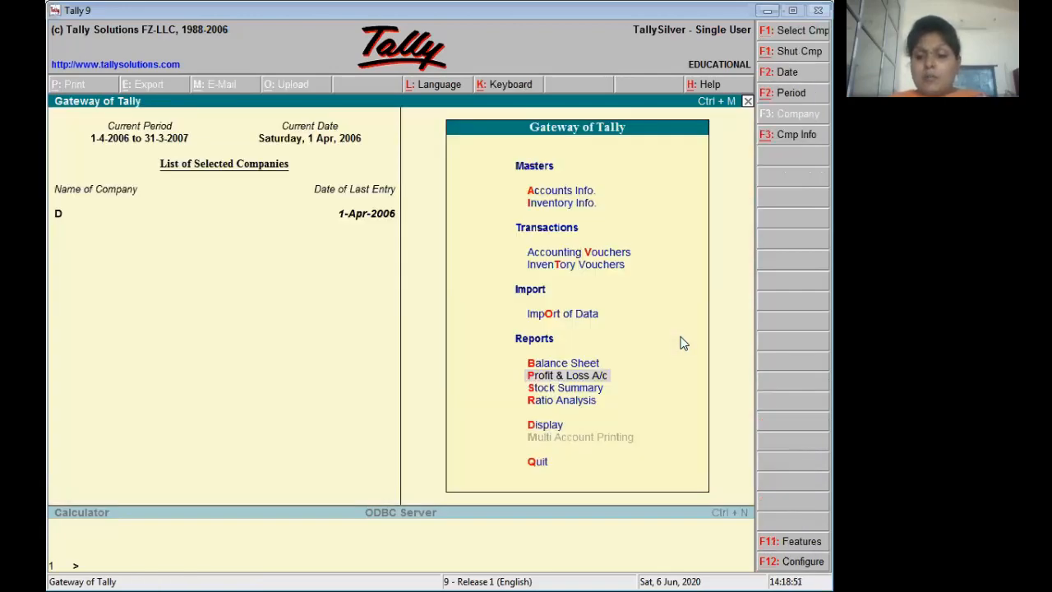
Step: Open the Balance Sheet, drill down through Capital Account and its April entries to journal voucher No. 1, and return to the Ledger Monthly Summary
{"action": "key", "text": "Up"}
{"action": "key", "text": "Return"}
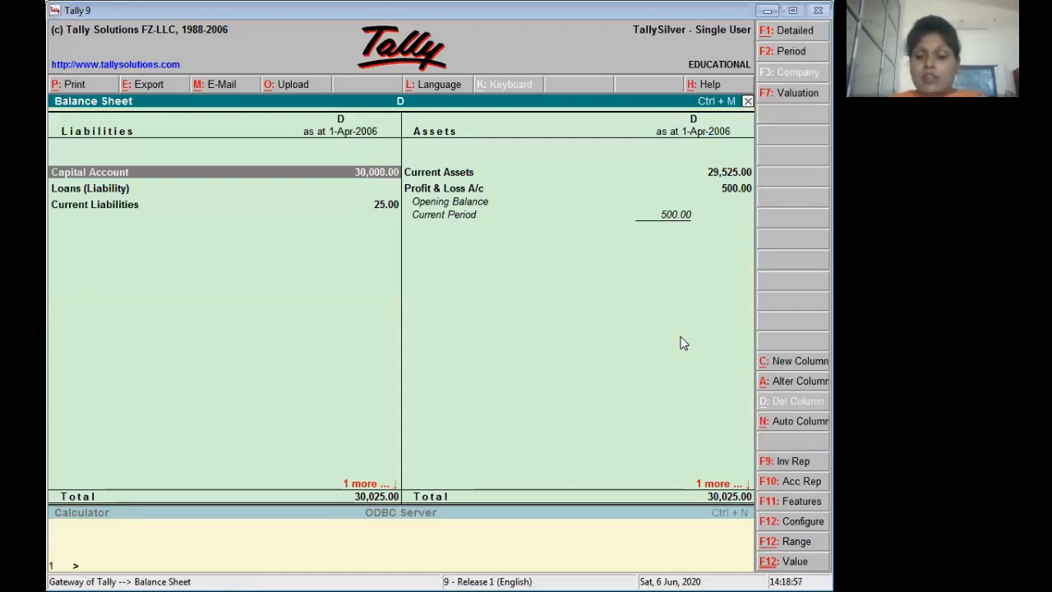
{"action": "key", "text": "Return"}
{"action": "key", "text": "Return"}
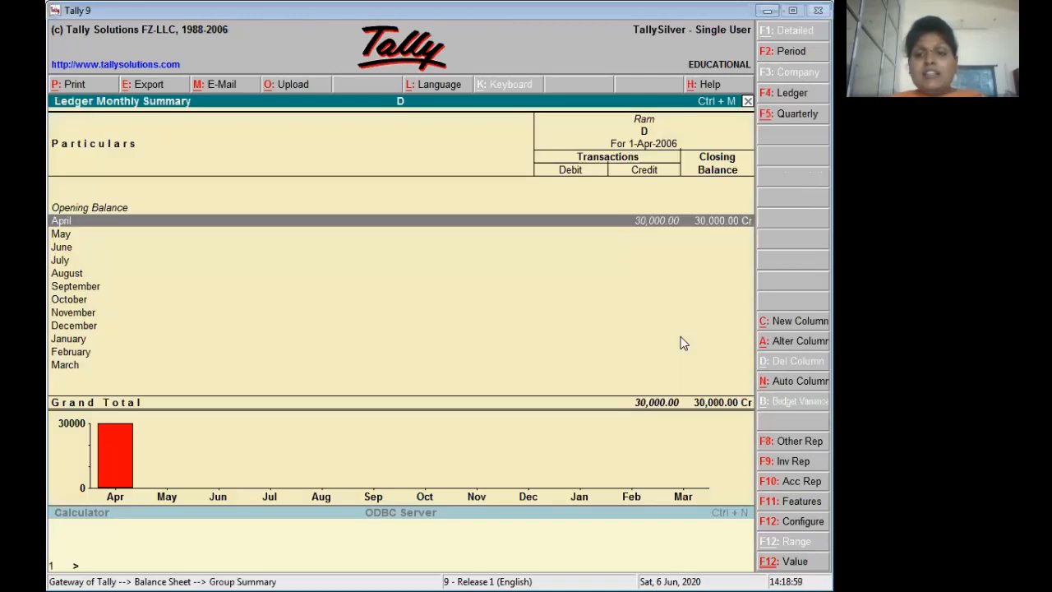
{"action": "key", "text": "Return"}
{"action": "key", "text": "Return"}
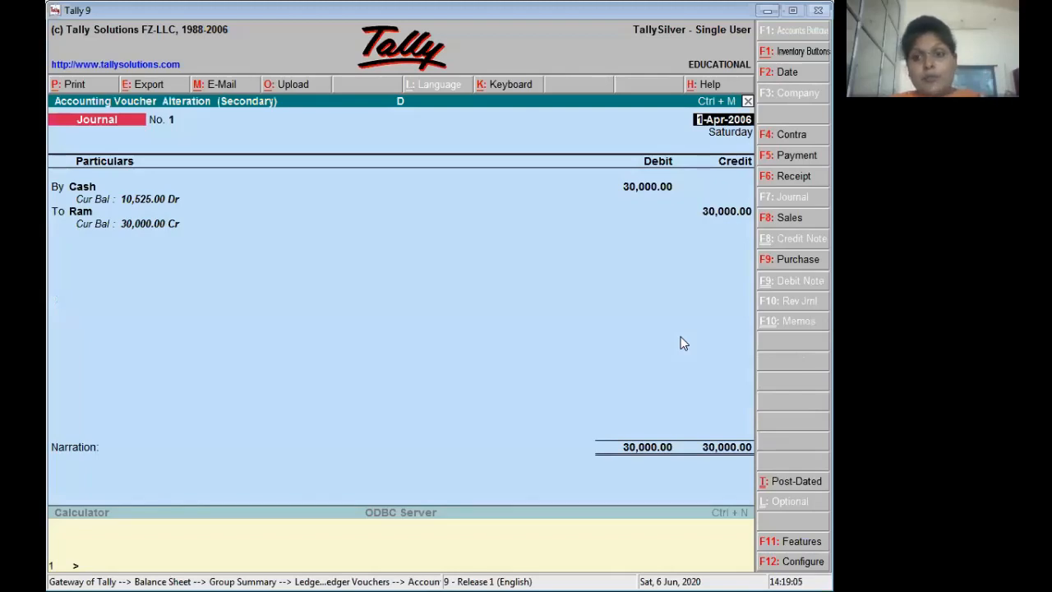
{"action": "key", "text": "Escape"}
{"action": "key", "text": "Escape"}
{"action": "key", "text": "Escape"}
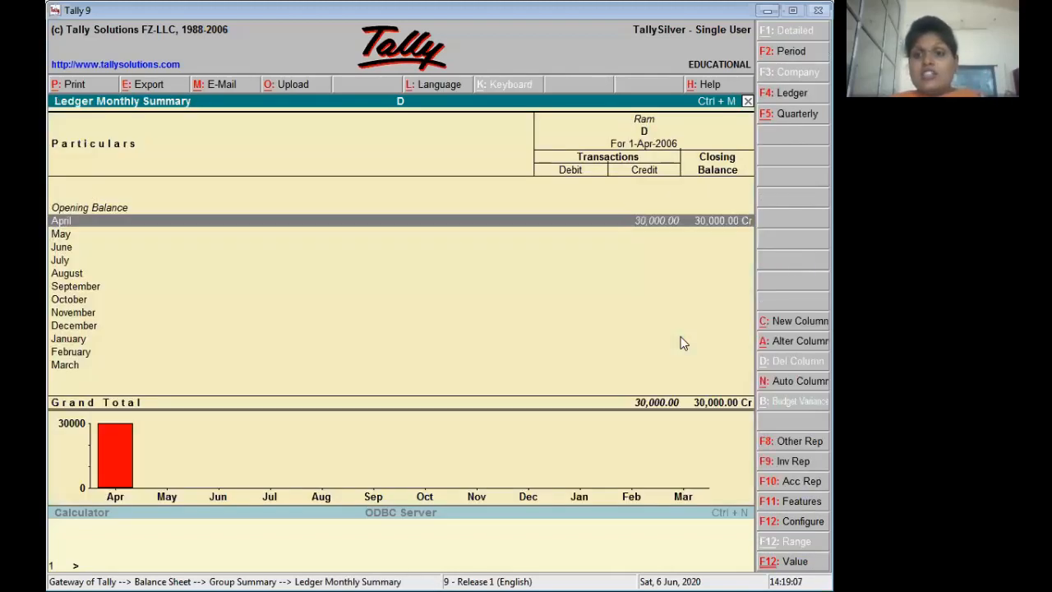
Step: Leave the Balance Sheet drill-down, then view the company's Stock Summary report from the Gateway of Tally and close it
{"action": "key", "text": "Escape"}
{"action": "key", "text": "Escape"}
{"action": "key", "text": "Escape"}
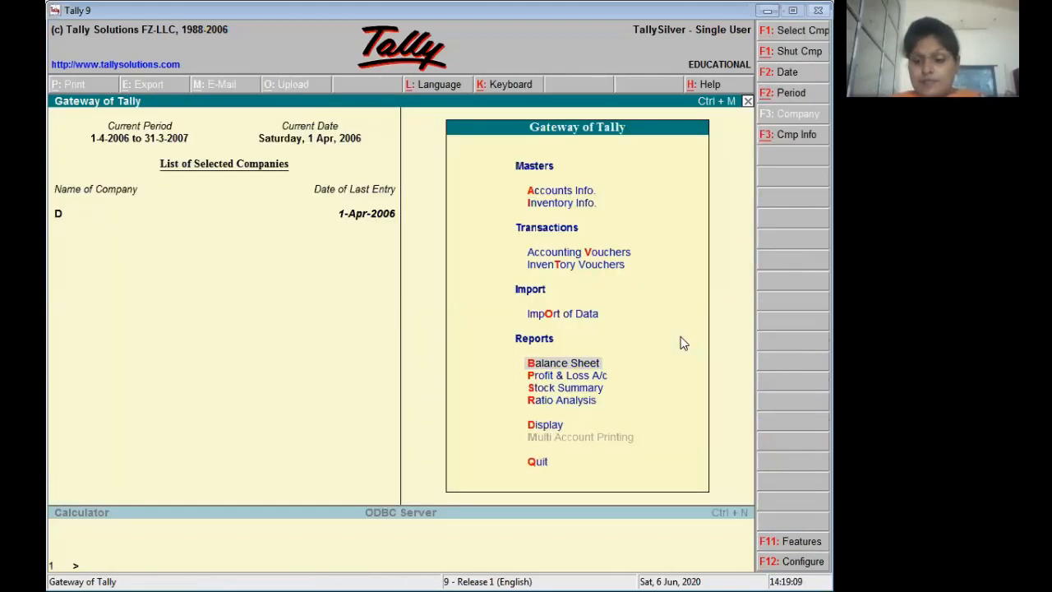
{"action": "key", "text": "Down"}
{"action": "key", "text": "Down"}
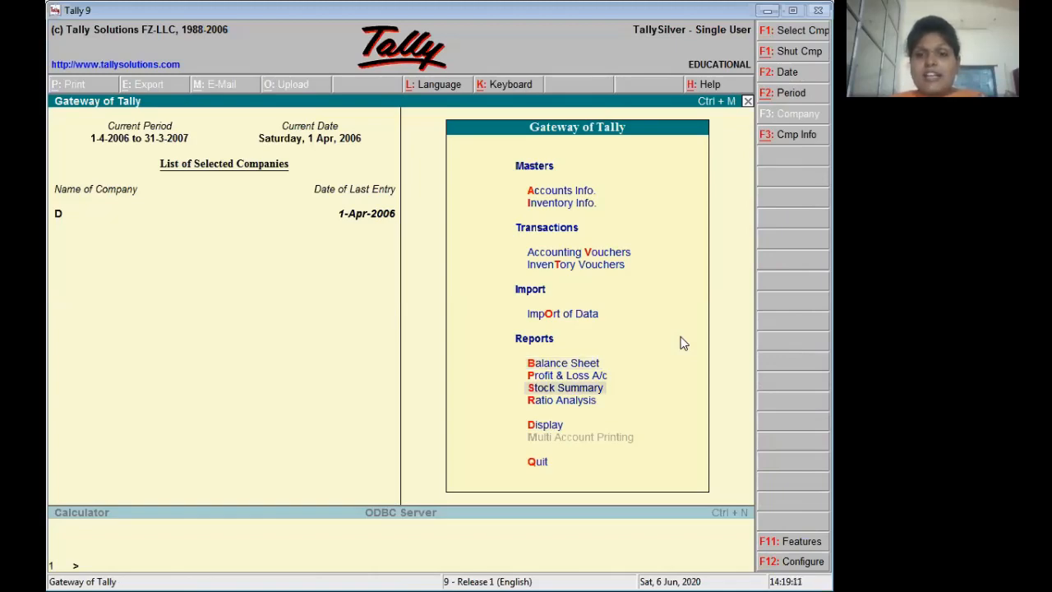
{"action": "key", "text": "Return"}
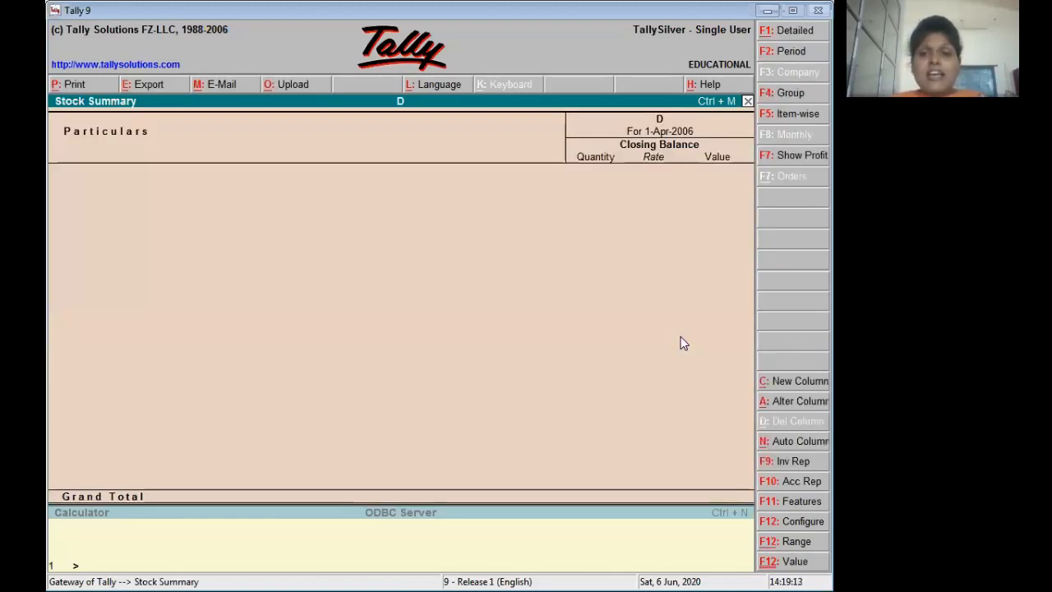
{"action": "key", "text": "Escape"}
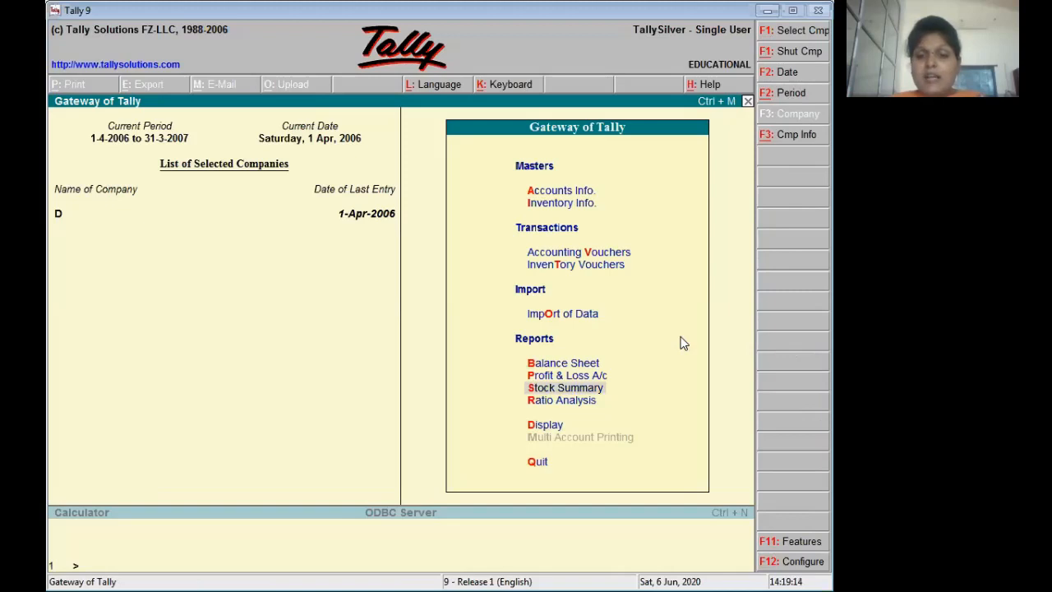
Step: Open the Cash/Bank Book in Account Books, drill down through Cash-in-hand to the Cash ledger's vouchers, and return to the Account Books menu
{"action": "key", "text": "Down"}
{"action": "key", "text": "Down"}
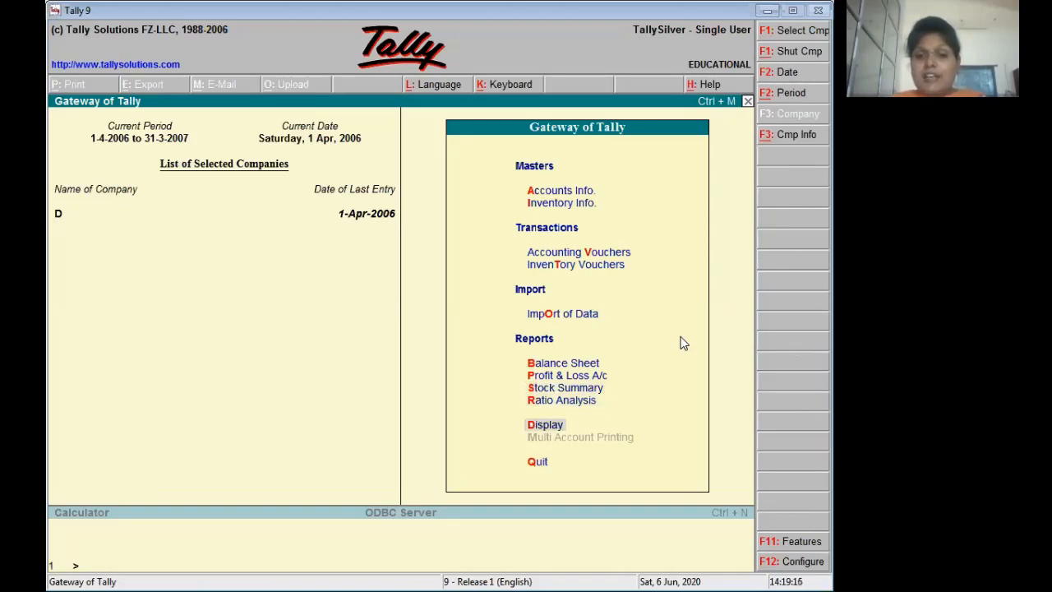
{"action": "key", "text": "Return"}
{"action": "key", "text": "Down"}
{"action": "key", "text": "Down"}
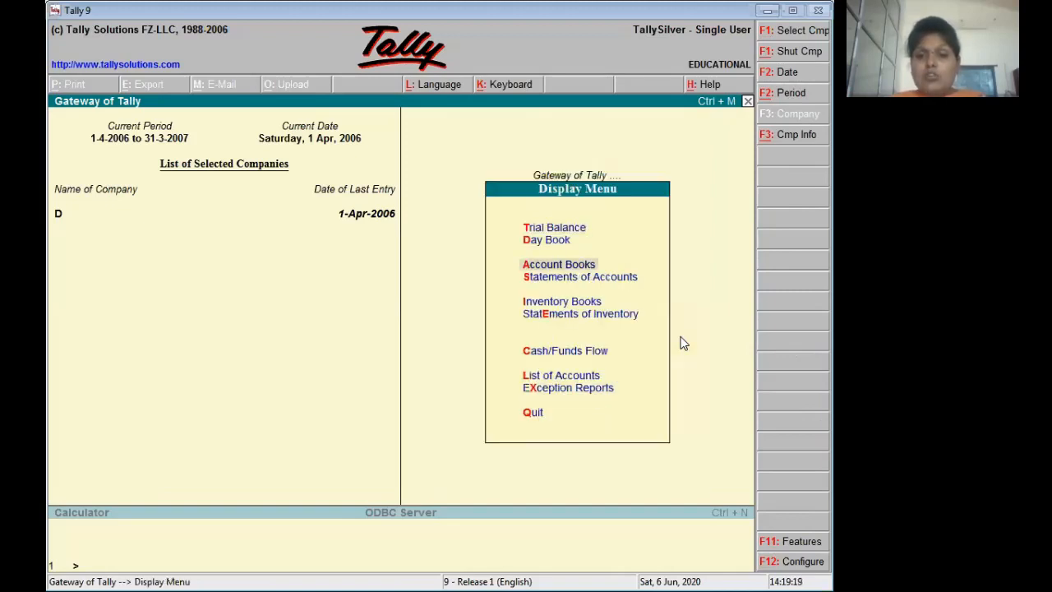
{"action": "key", "text": "Return"}
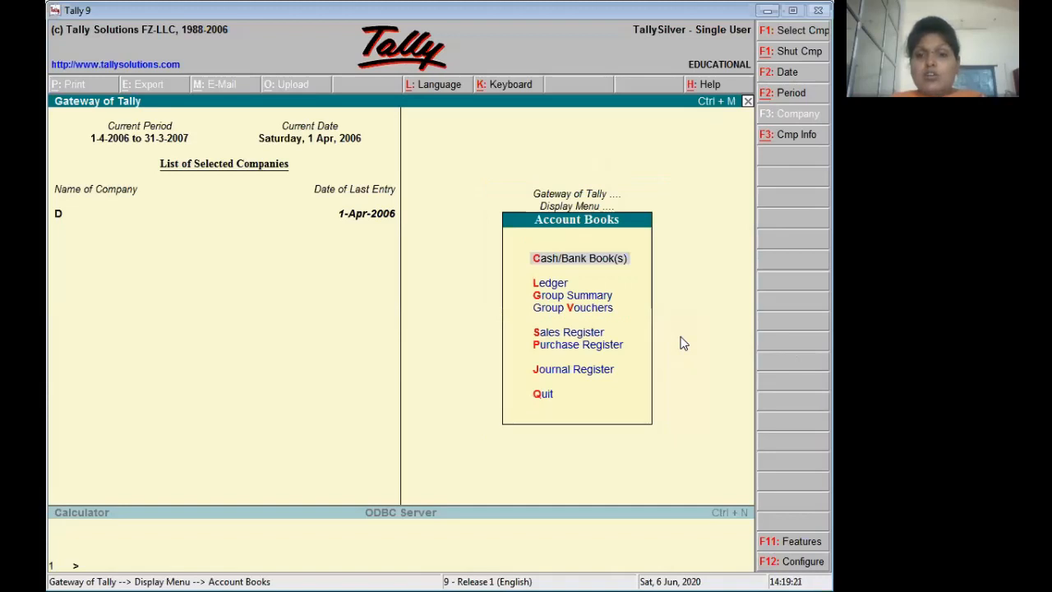
{"action": "key", "text": "Return"}
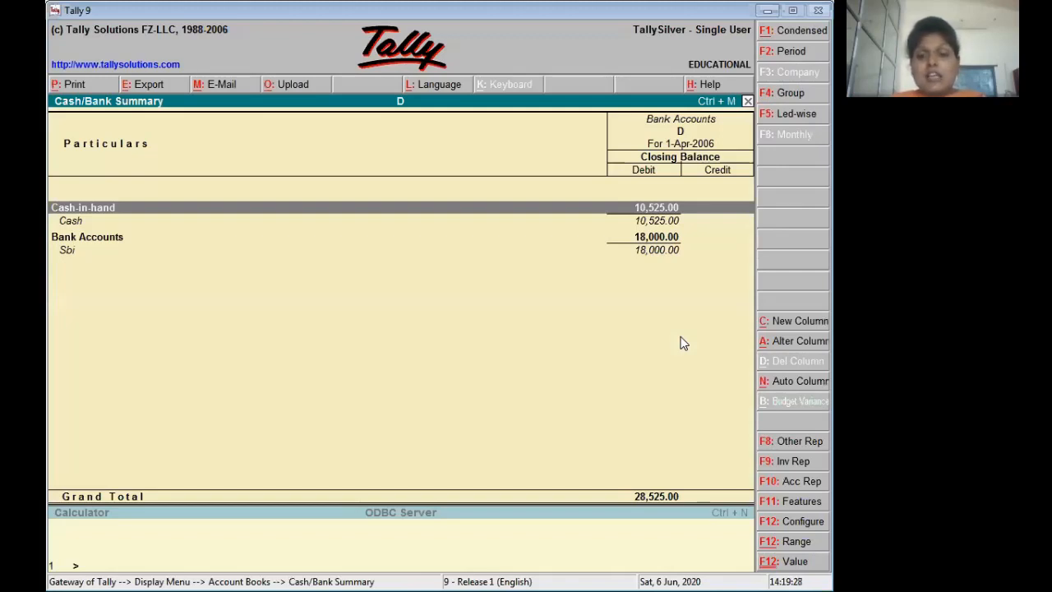
{"action": "key", "text": "Return"}
{"action": "key", "text": "Return"}
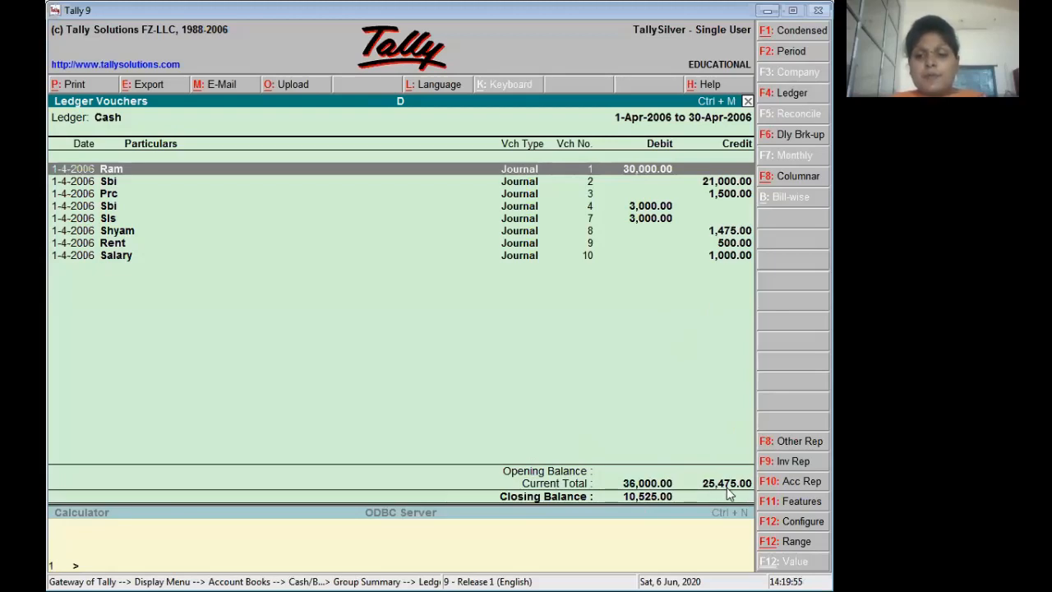
{"action": "key", "text": "Escape"}
{"action": "key", "text": "Escape"}
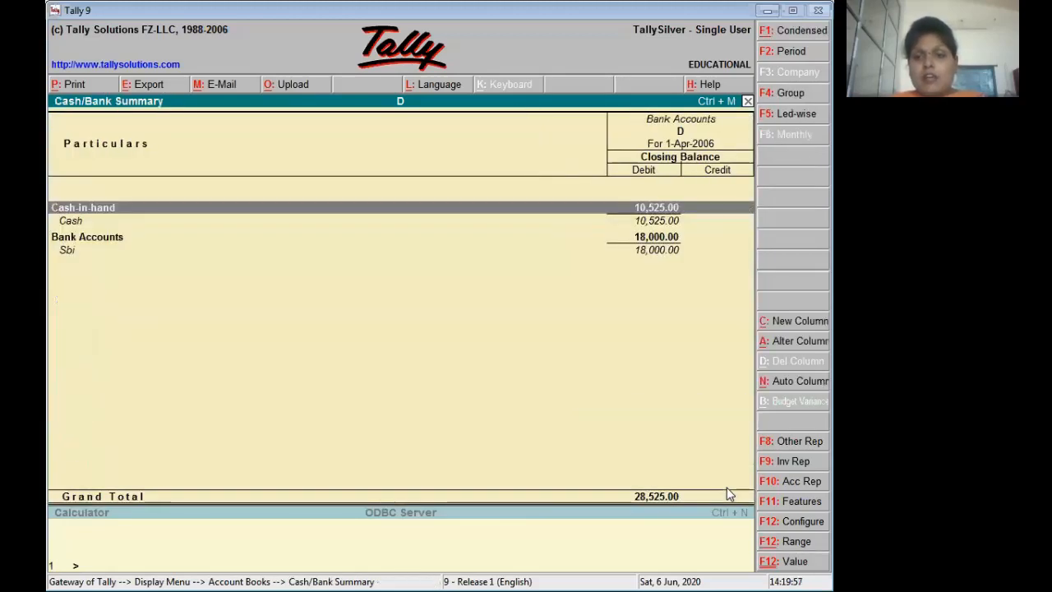
{"action": "key", "text": "Escape"}
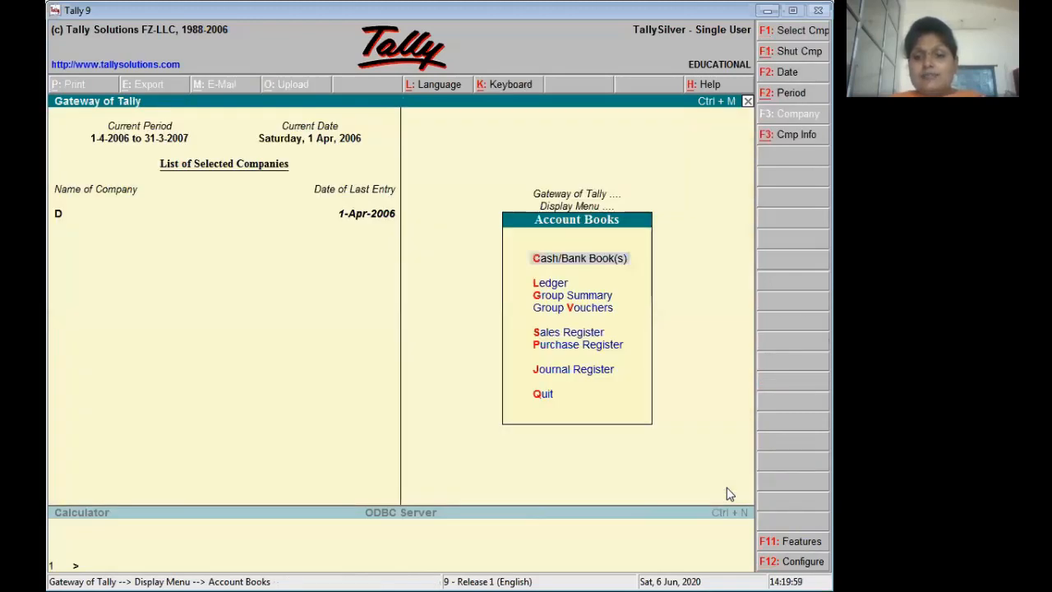
Step: Open the Journal Register from Account Books, review the list of April journal vouchers, and return to the Display Menu
{"action": "key", "text": "Down"}
{"action": "key", "text": "Down"}
{"action": "key", "text": "Down"}
{"action": "key", "text": "Down"}
{"action": "key", "text": "Down"}
{"action": "key", "text": "Down"}
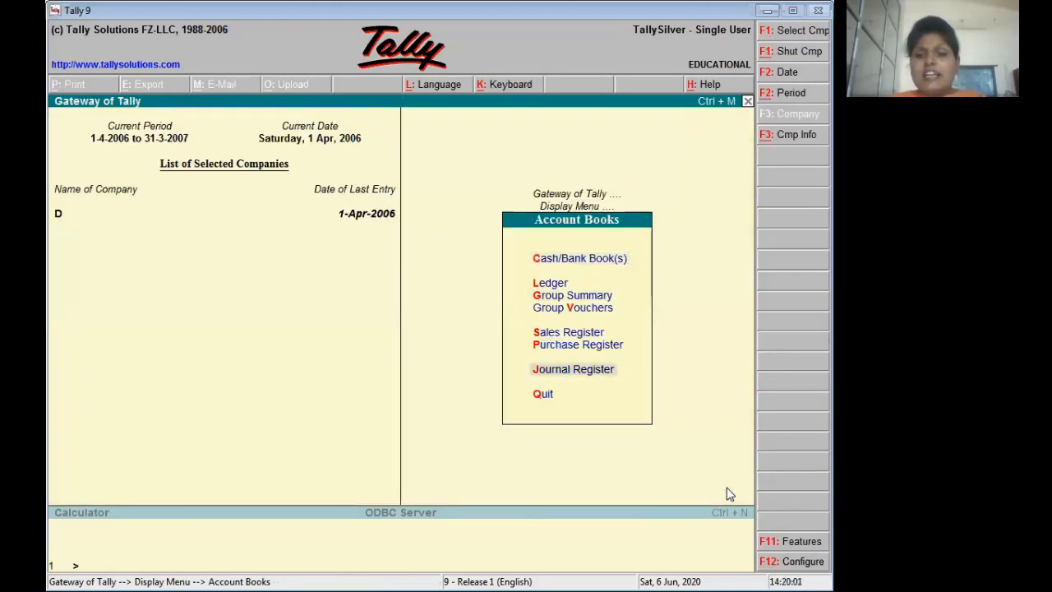
{"action": "key", "text": "Return"}
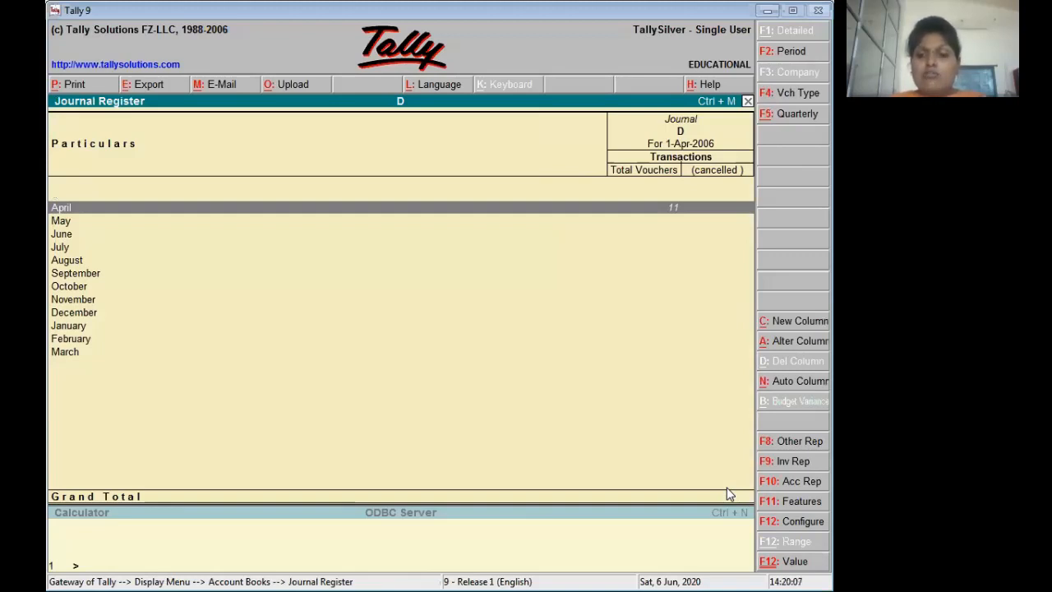
{"action": "key", "text": "Return"}
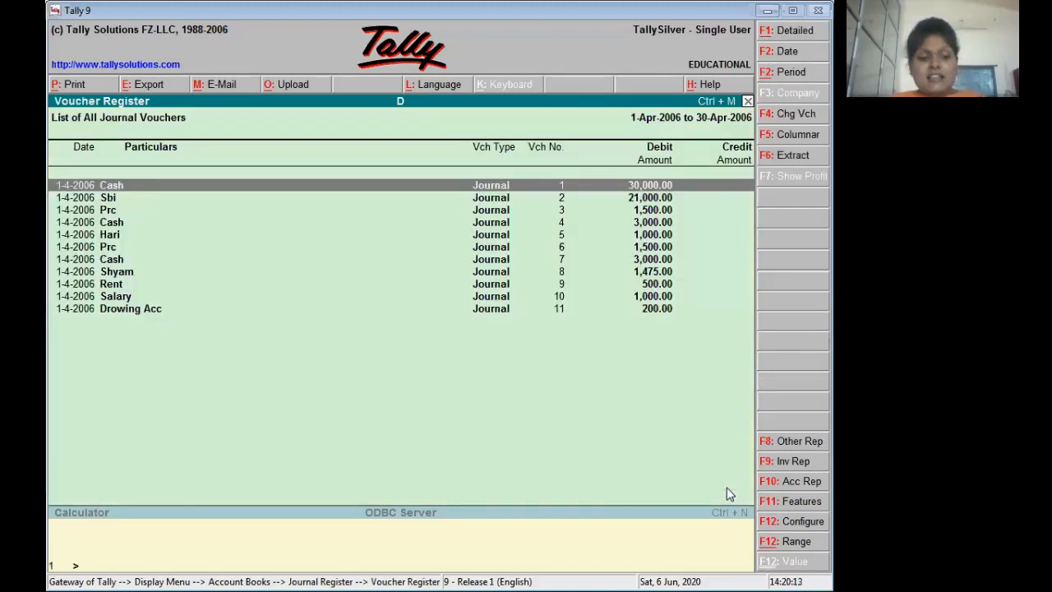
{"action": "key", "text": "Escape"}
{"action": "key", "text": "Escape"}
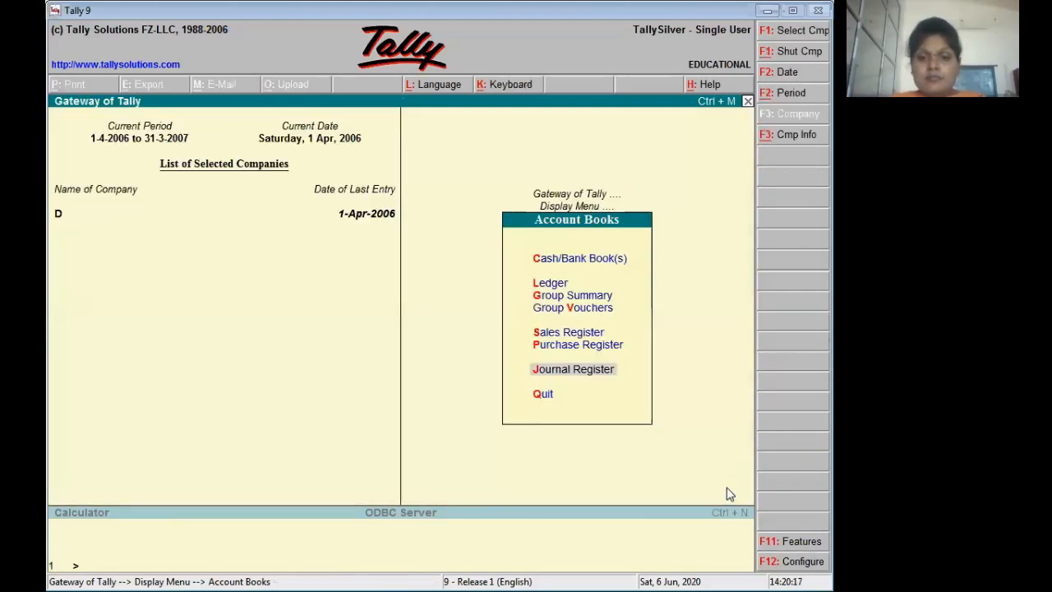
{"action": "key", "text": "Escape"}
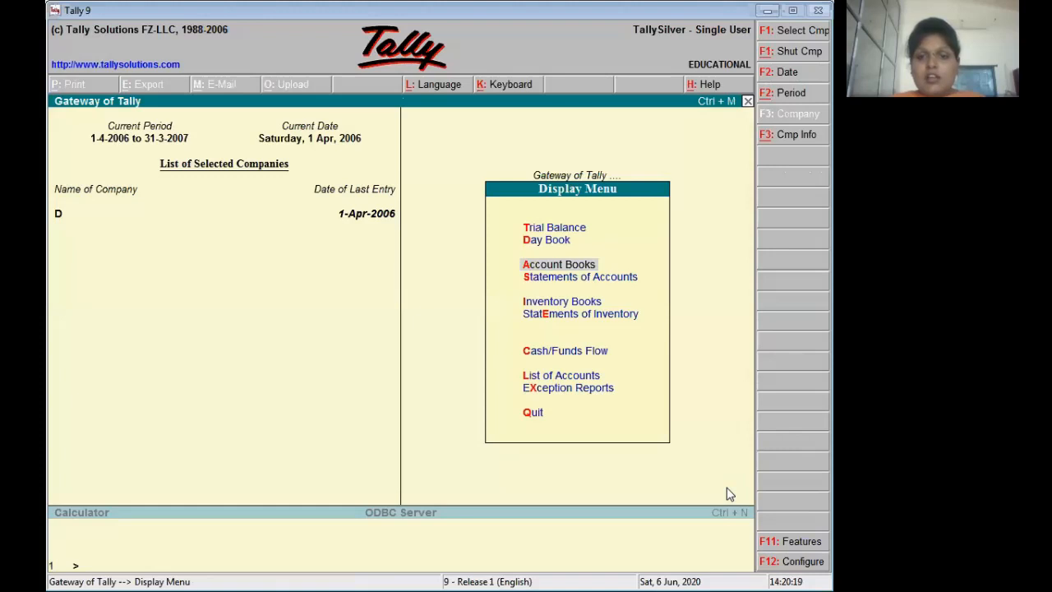
Step: Review the Trial Balance group by group from Capital Account to Indirect Expenses, close it, and switch to the PART-3 slide in PowerPoint
{"action": "key", "text": "Up"}
{"action": "key", "text": "Up"}
{"action": "key", "text": "Return"}
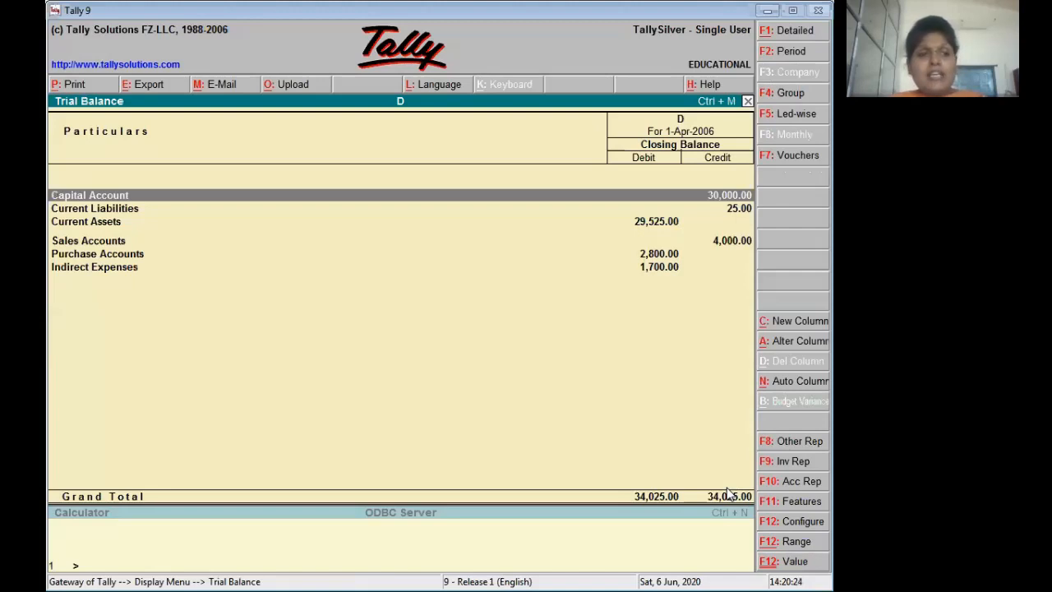
{"action": "key", "text": "Down"}
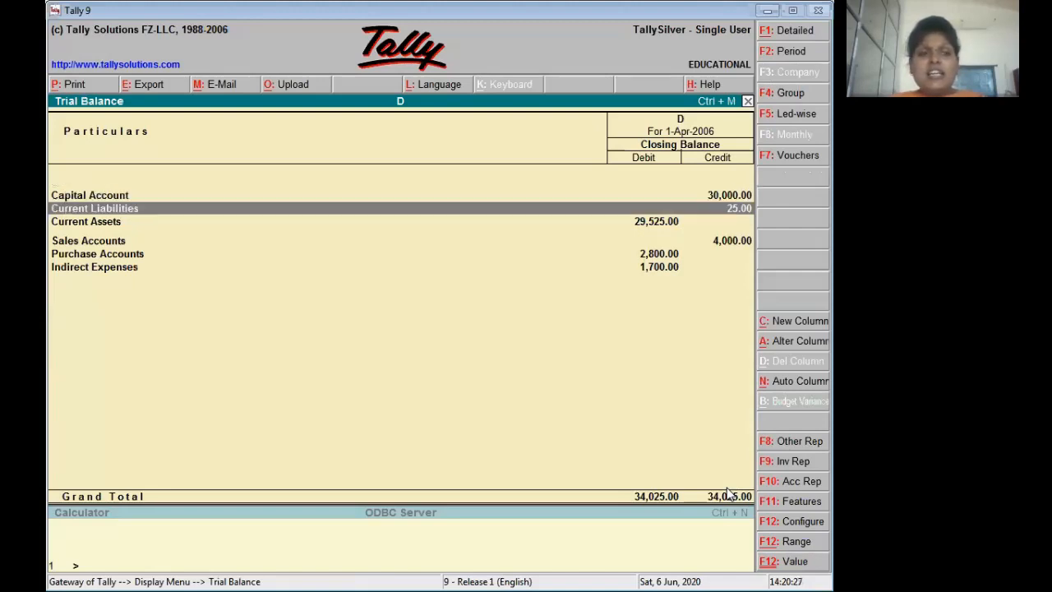
{"action": "key", "text": "Down"}
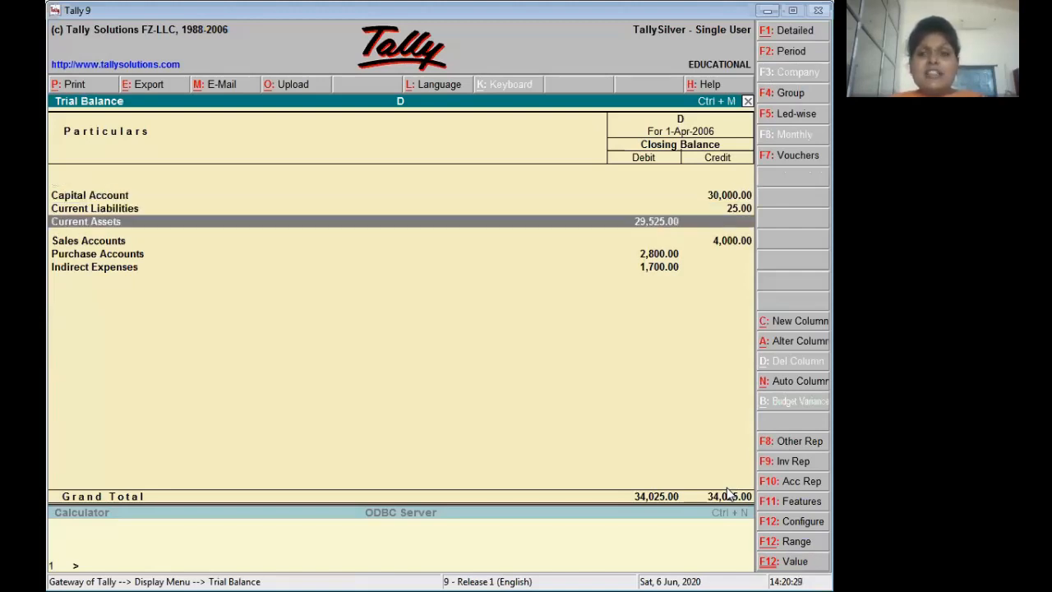
{"action": "key", "text": "Down"}
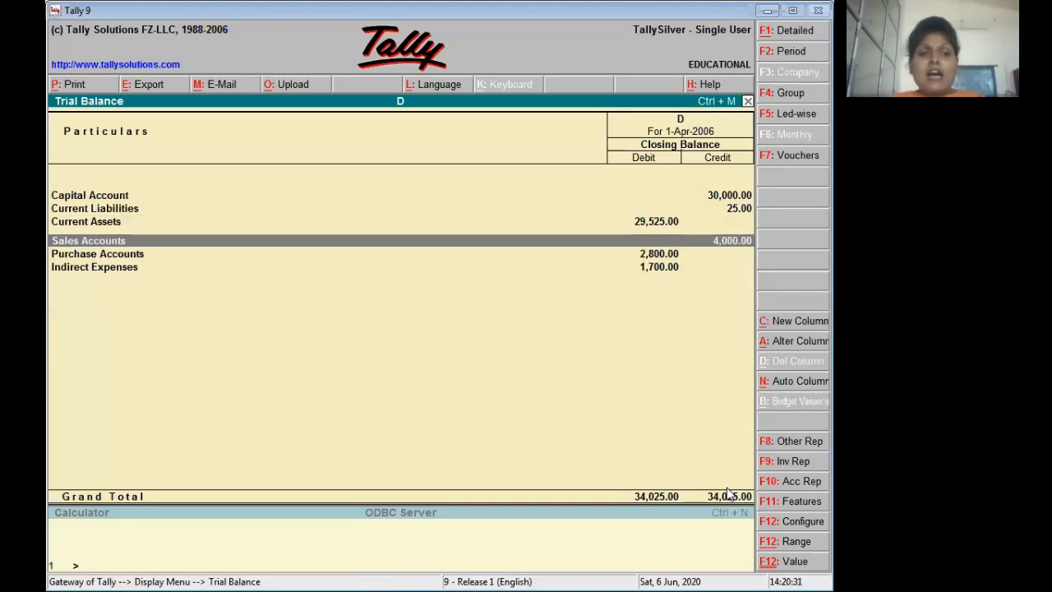
{"action": "key", "text": "Down"}
{"action": "key", "text": "Down"}
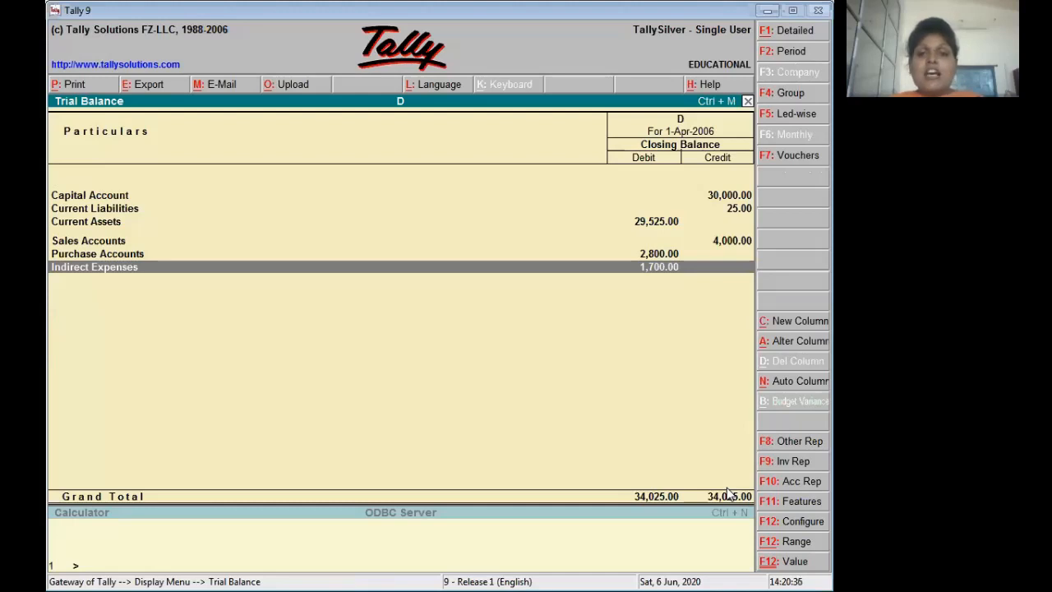
{"action": "key", "text": "Escape"}
{"action": "key", "text": "Escape"}
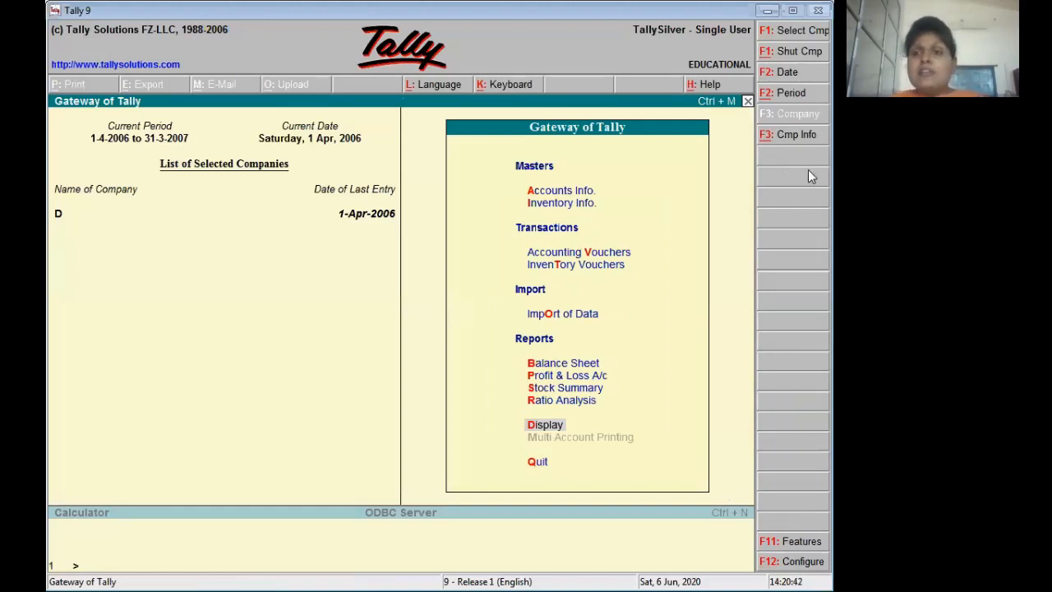
{"action": "left_click", "coordinate": [766, 11]}
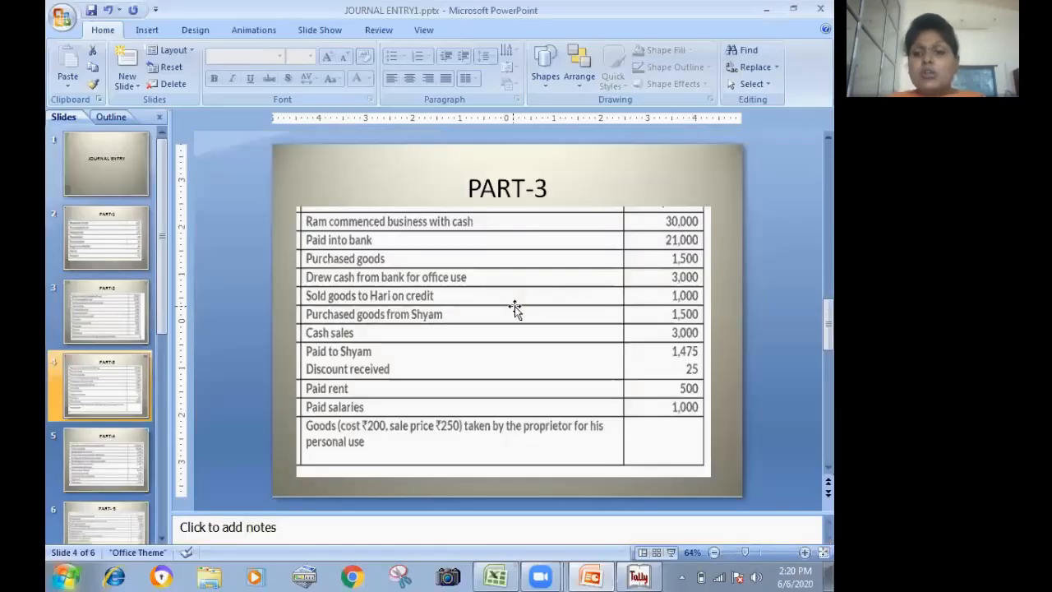